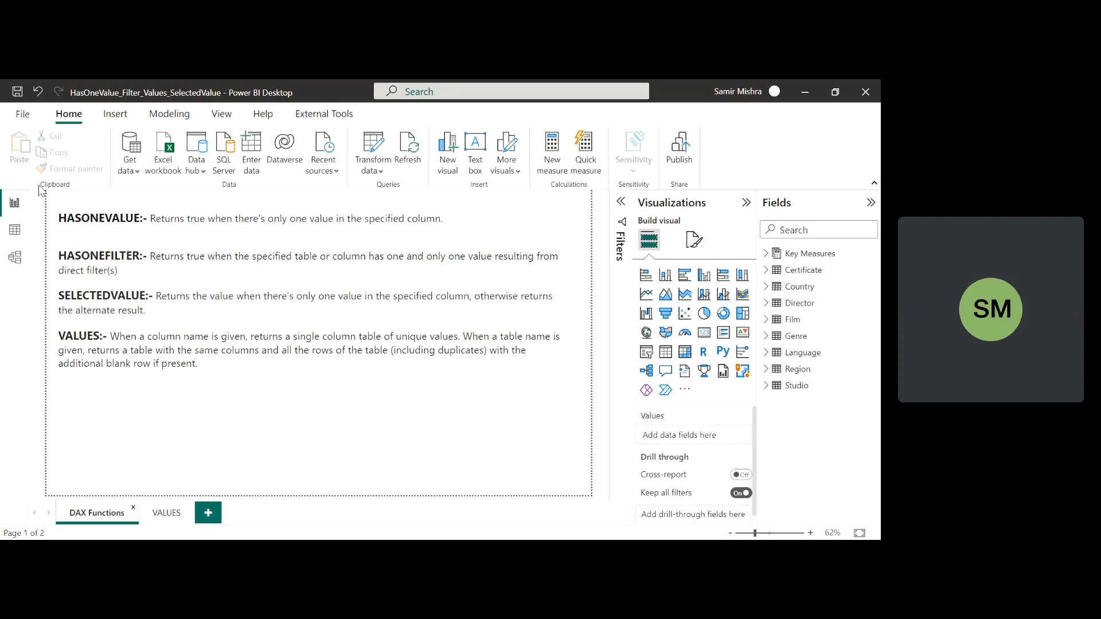
- Examine the data model's tables and how Director, Genre, Country, Language, Studio and Certificate relate to Film
{"action": "left_click", "coordinate": [16, 259]}
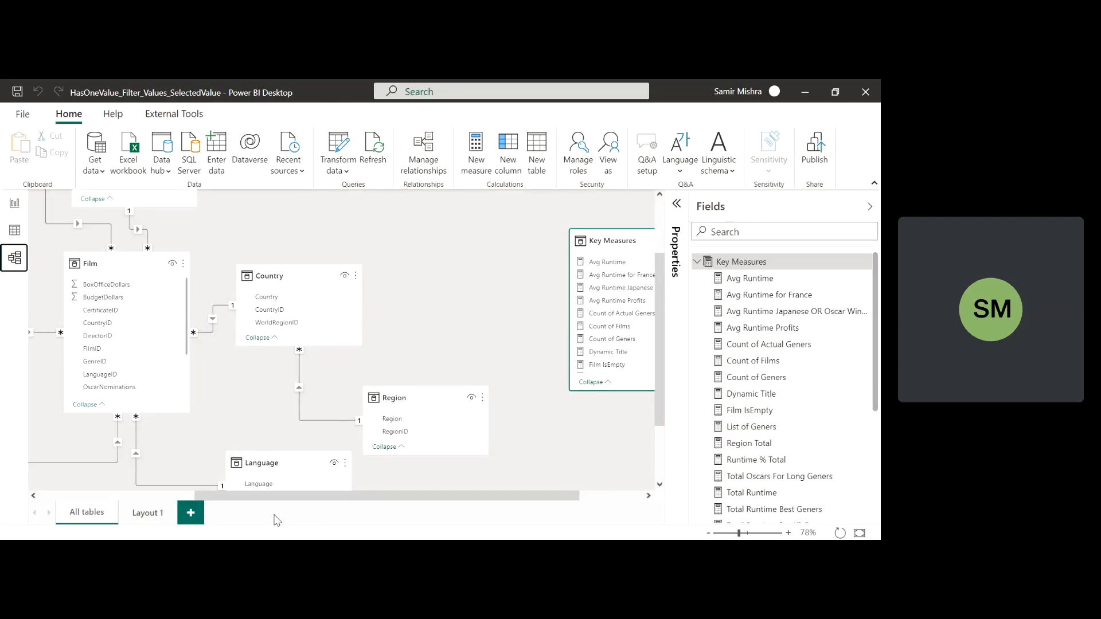
{"action": "left_click_drag", "start_coordinate": [273, 498], "coordinate": [118, 497]}
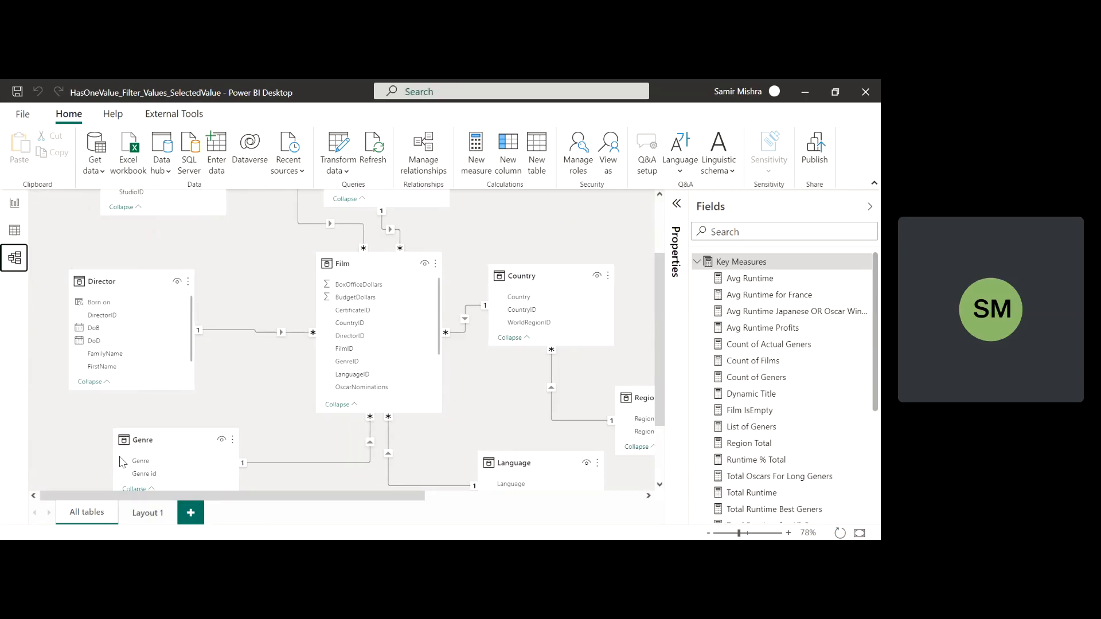
{"action": "scroll", "coordinate": [266, 424], "scroll_direction": "up", "scroll_amount": 3}
{"action": "scroll", "coordinate": [266, 424], "scroll_direction": "down", "scroll_amount": 2}
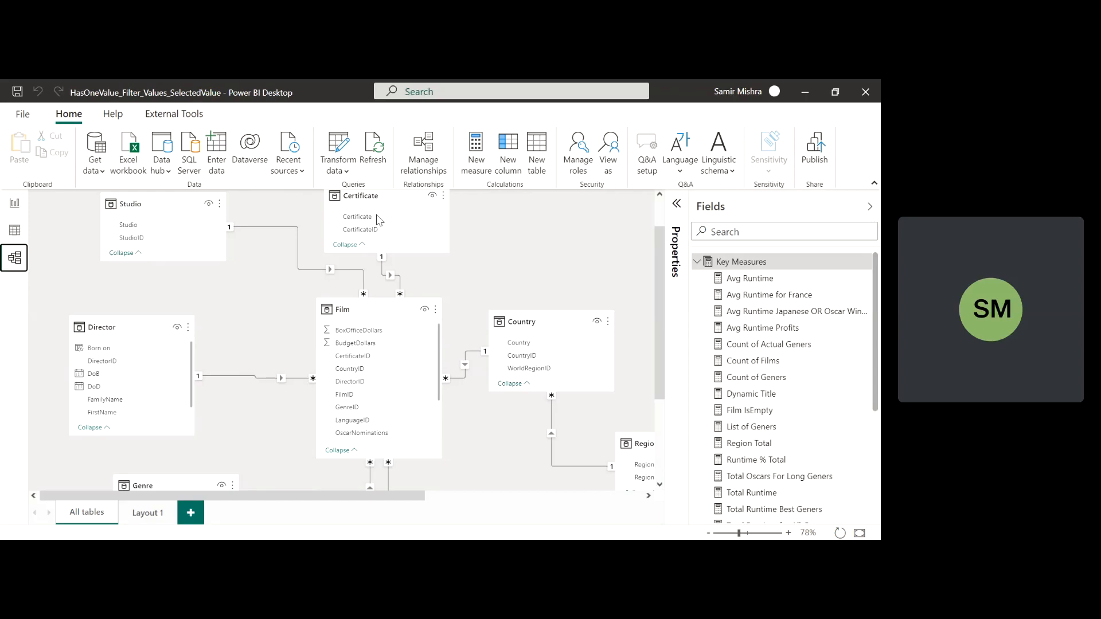
{"action": "scroll", "coordinate": [505, 351], "scroll_direction": "down", "scroll_amount": 3}
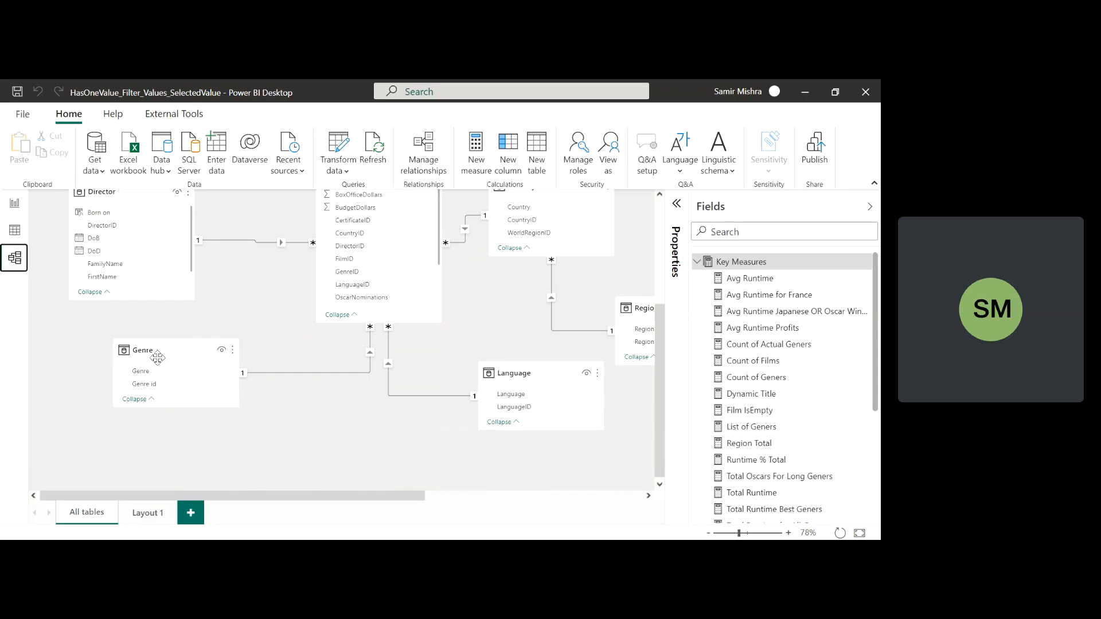
{"action": "mouse_move", "coordinate": [365, 496]}
{"action": "left_mouse_down"}
{"action": "mouse_move", "coordinate": [416, 499]}
{"action": "mouse_move", "coordinate": [348, 497]}
{"action": "left_mouse_up"}
{"action": "scroll", "coordinate": [415, 406], "scroll_direction": "up", "scroll_amount": 1}
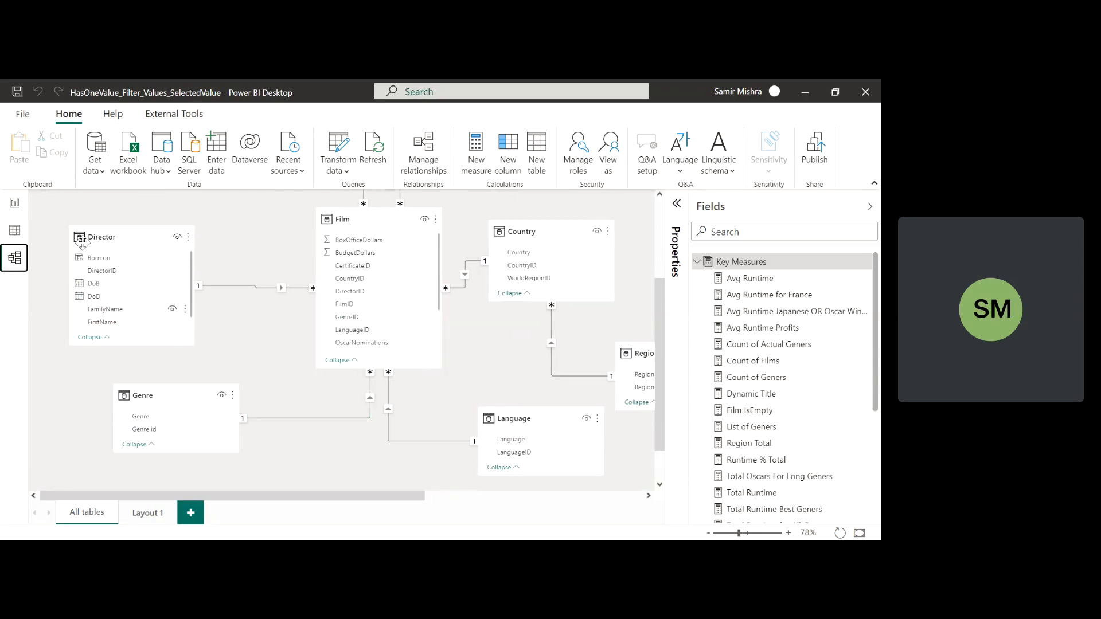
- On the VALUES report page, add a table visual filling most of the page and populate it with FullName from the Director table
{"action": "left_click", "coordinate": [14, 203]}
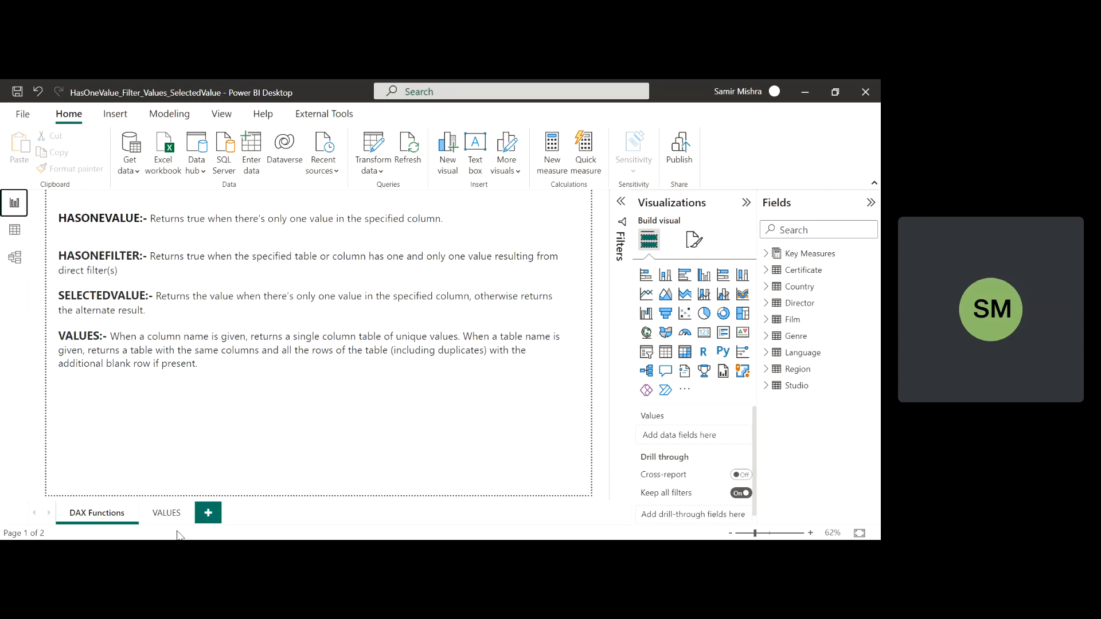
{"action": "left_click", "coordinate": [167, 514]}
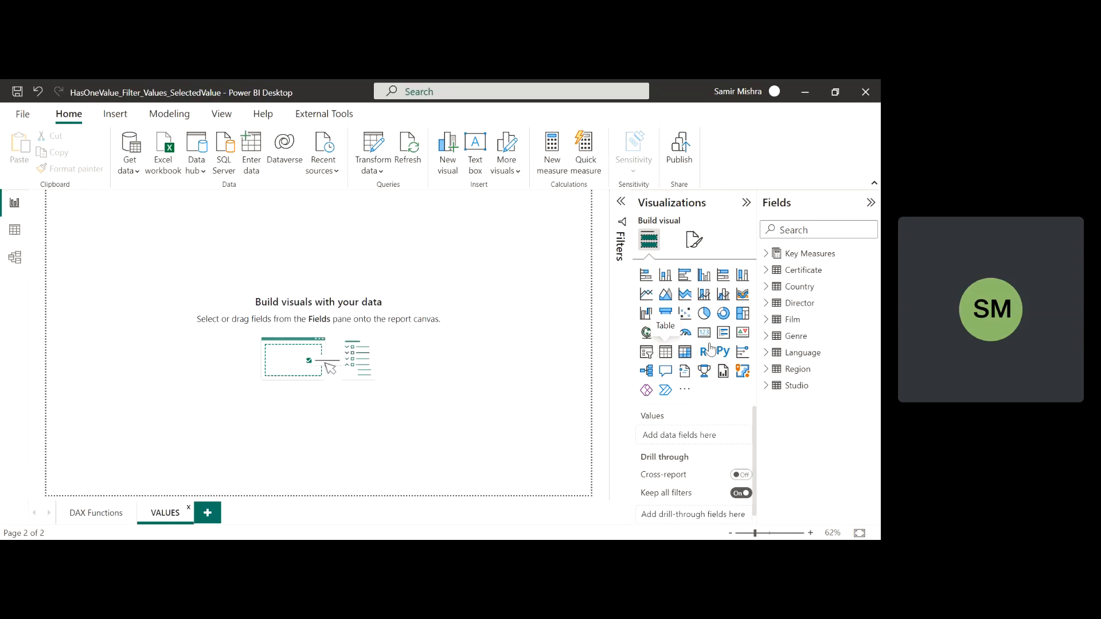
{"action": "left_click", "coordinate": [666, 351]}
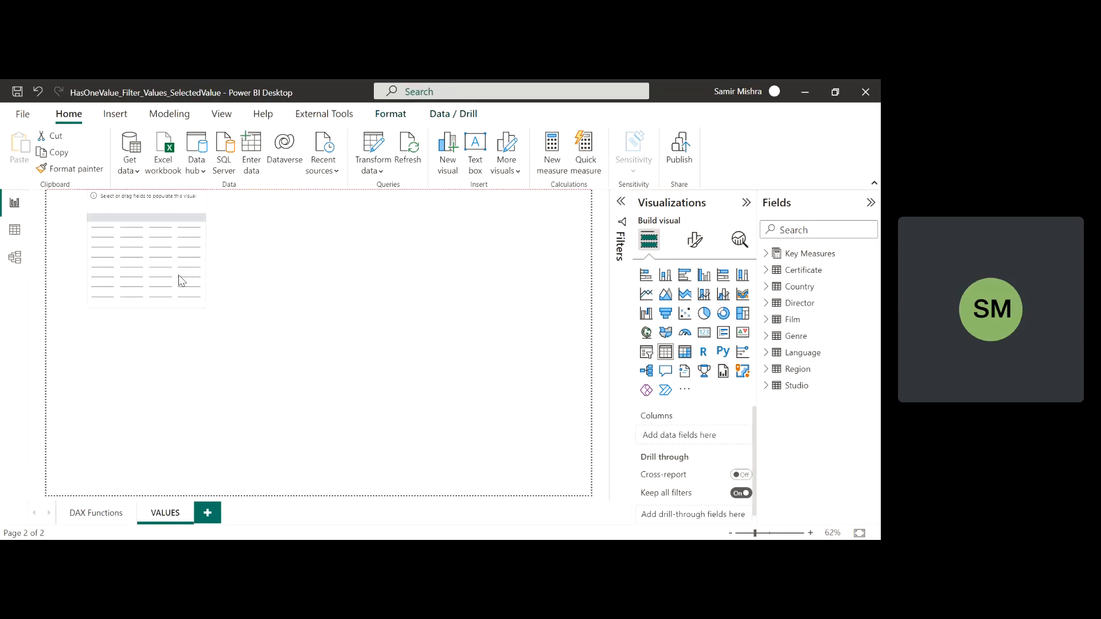
{"action": "left_click_drag", "start_coordinate": [208, 309], "coordinate": [509, 456]}
{"action": "left_click_drag", "start_coordinate": [369, 405], "coordinate": [372, 422]}
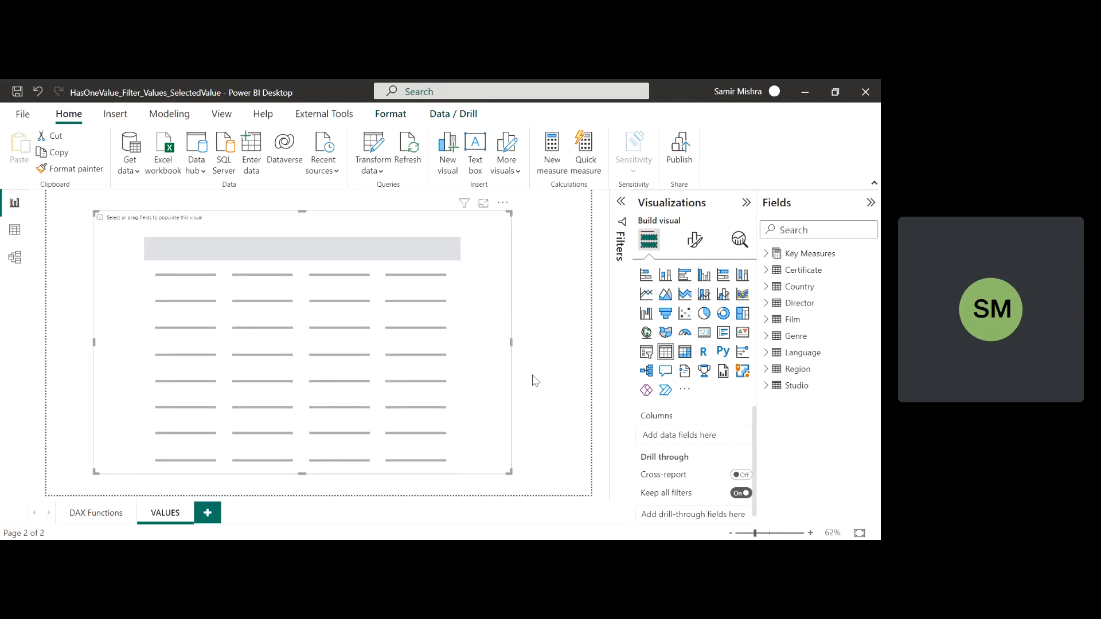
{"action": "left_click", "coordinate": [768, 303]}
{"action": "left_click_drag", "start_coordinate": [826, 421], "coordinate": [207, 295]}
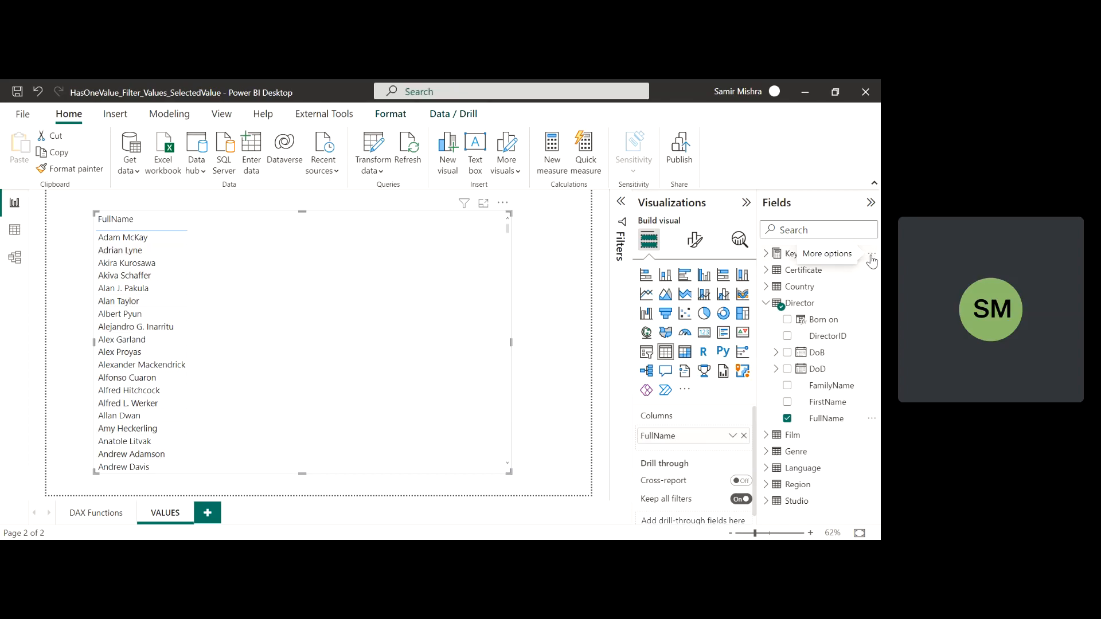
- Create a measure named Director Films in the Key Measures table and begin its formula with VALUES(Director[FullName]) & count
{"action": "left_click", "coordinate": [871, 257]}
{"action": "left_click", "coordinate": [779, 267]}
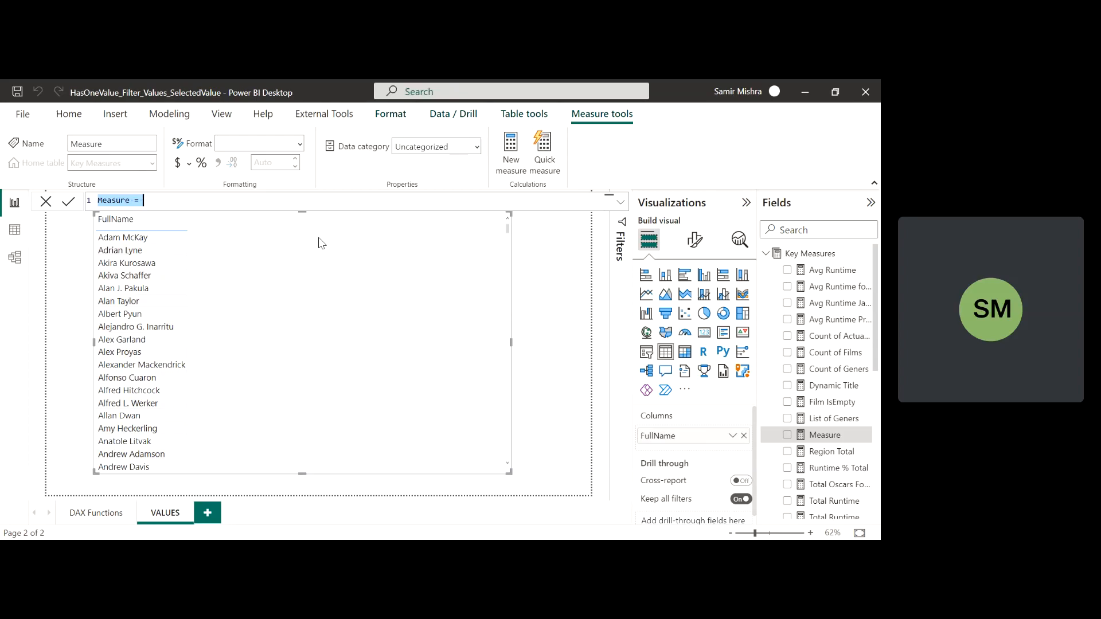
{"action": "type", "text": "Director Films="}
{"action": "key", "text": "shift+Return"}
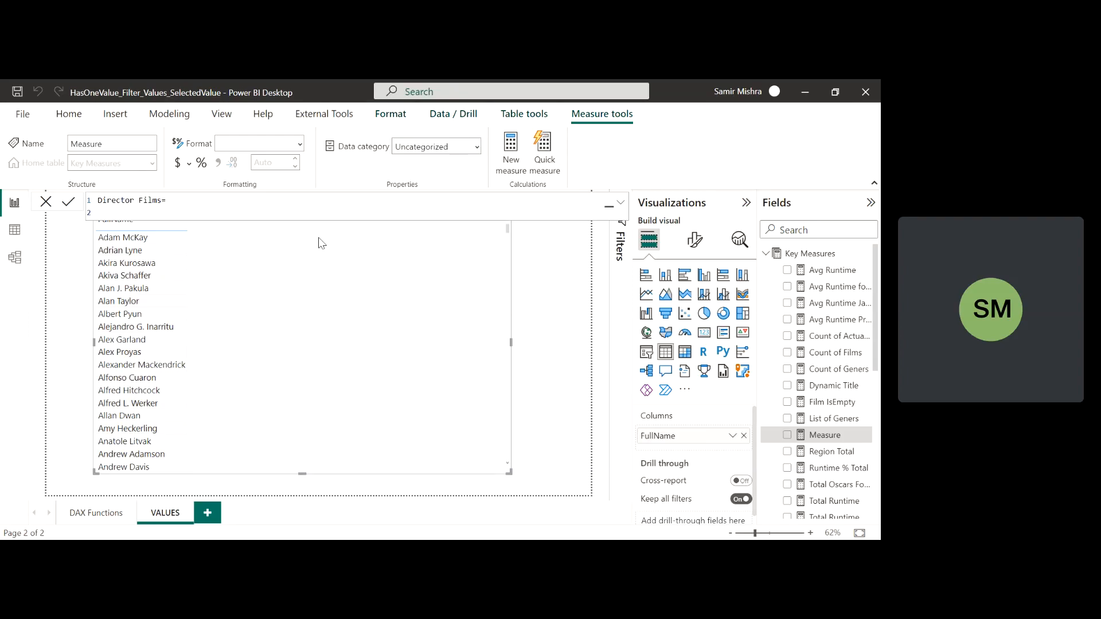
{"action": "type", "text": "VALUES("}
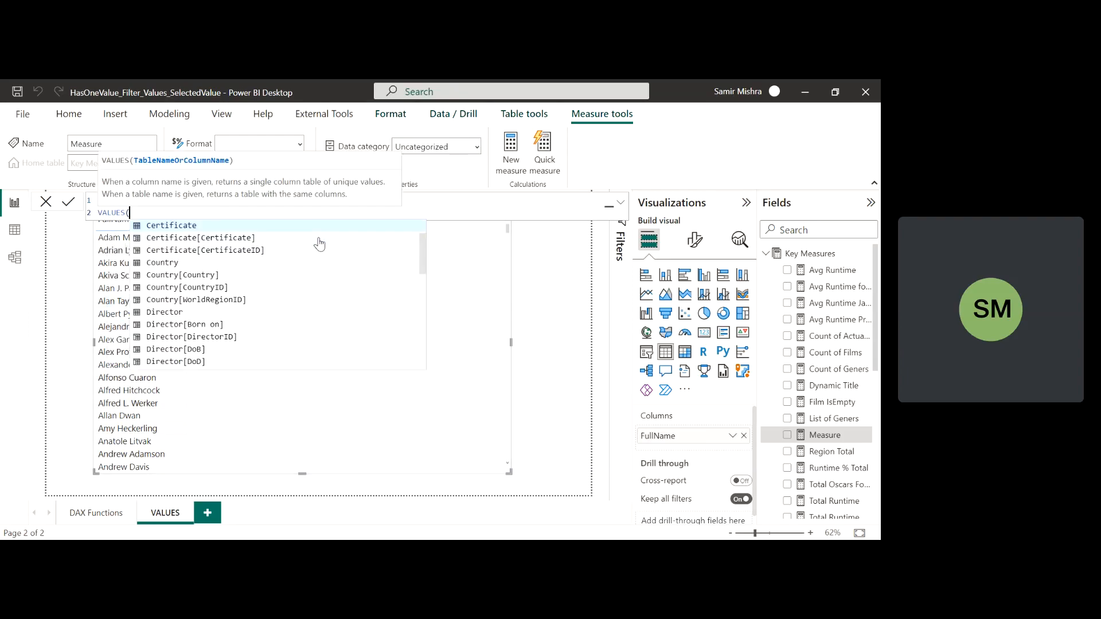
{"action": "type", "text": "Director[FullName]"}
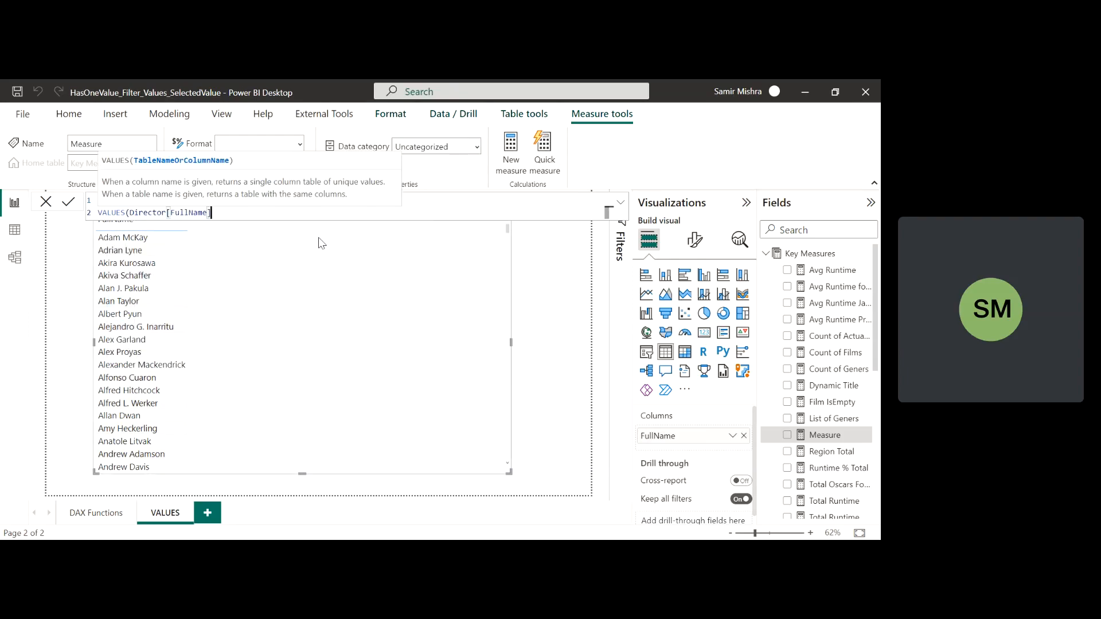
{"action": "type", "text": ") & count"}
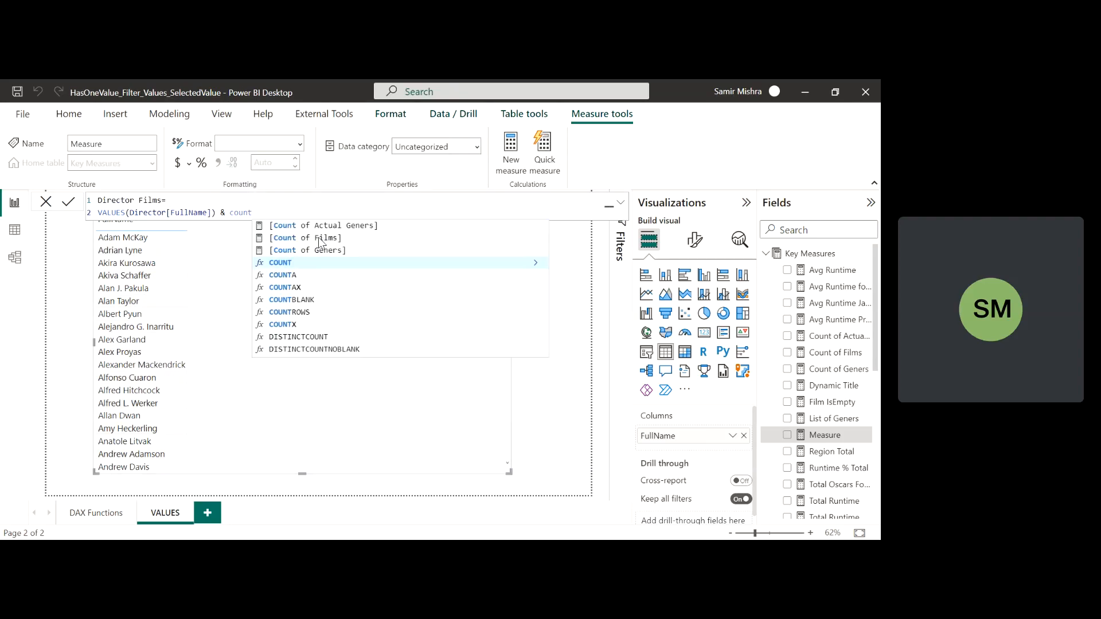
{"action": "type", "text": "rows(f"}
{"action": "key", "text": "BackSpace"}
{"action": "key", "text": "BackSpace"}
{"action": "key", "text": "BackSpace"}
{"action": "key", "text": "BackSpace"}
{"action": "key", "text": "BackSpace"}
{"action": "key", "text": "BackSpace"}
{"action": "key", "text": "BackSpace"}
{"action": "key", "text": "BackSpace"}
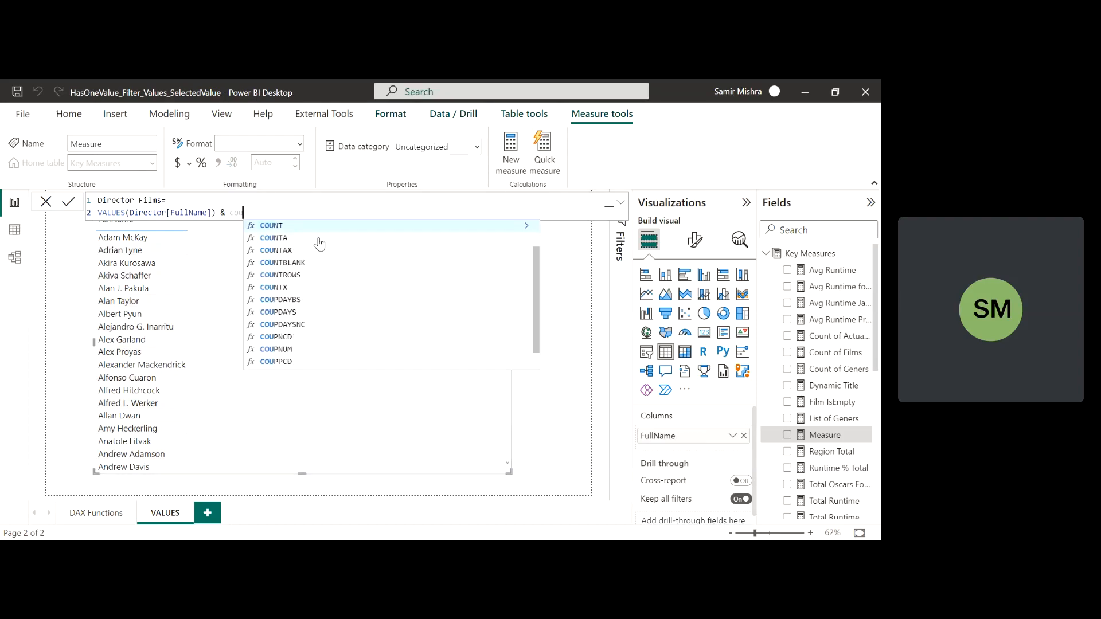
{"action": "type", "text": "nt"}
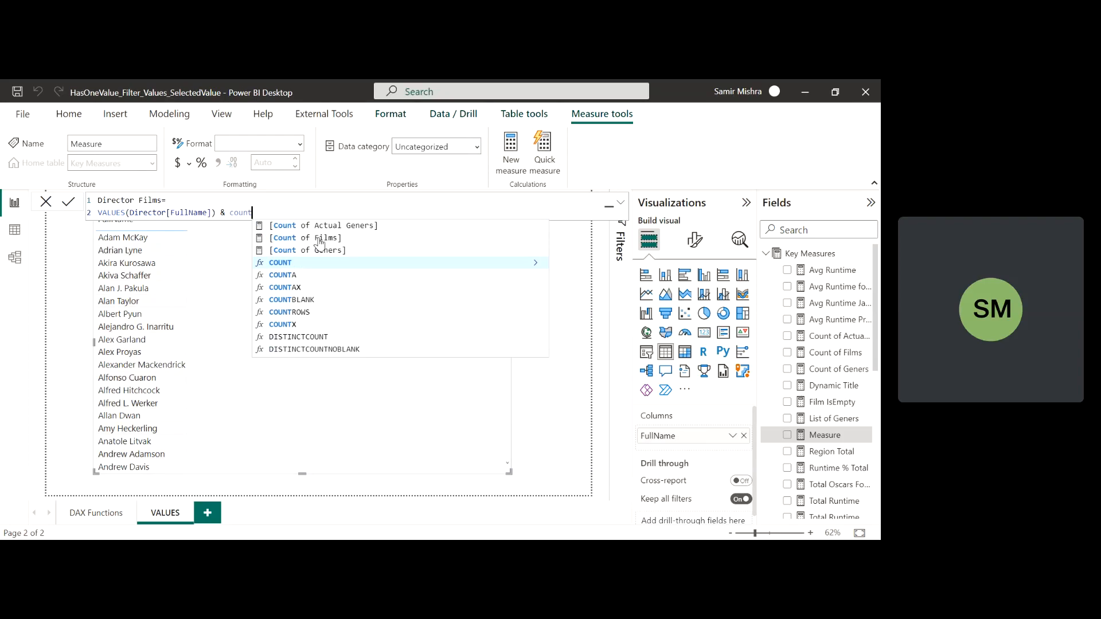
- Complete the second part of the Director Films formula as COUNTROWS(Film) and commit the measure
{"action": "type", "text": "rows(film"}
{"action": "key", "text": "Tab"}
{"action": "type", "text": ")"}
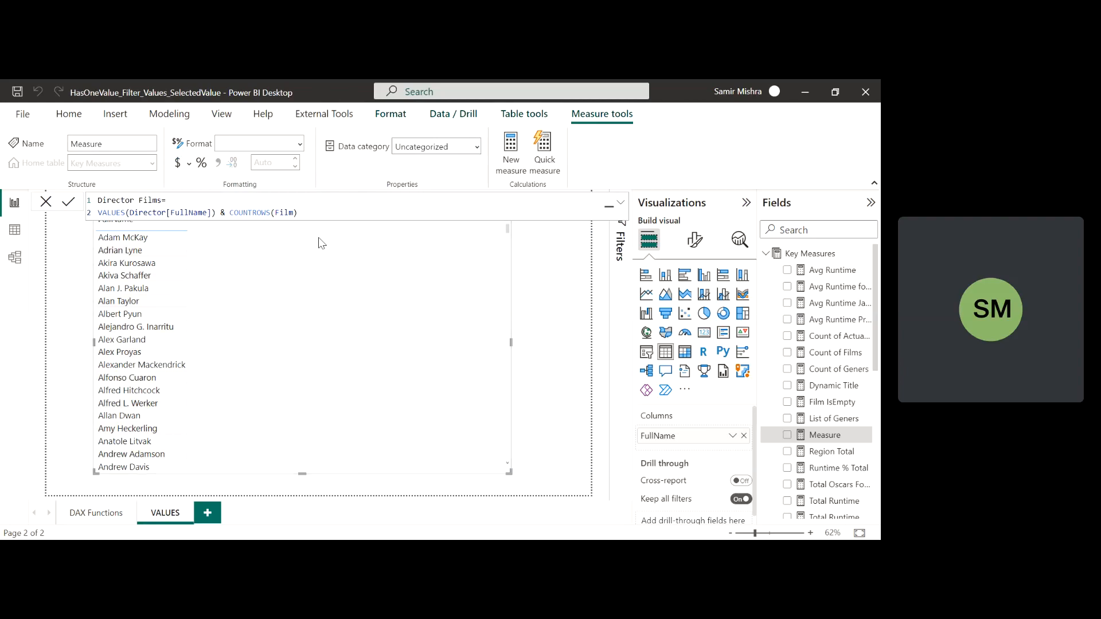
{"action": "key", "text": "Return"}
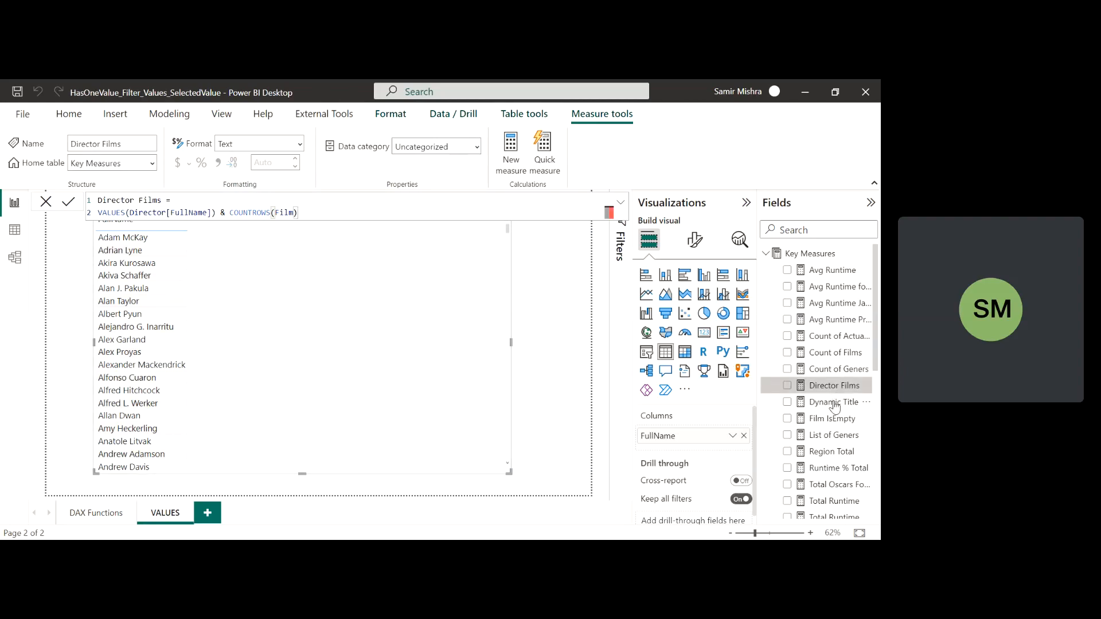
- Try adding the Director Films measure to the table visual and remove it again
{"action": "left_click_drag", "start_coordinate": [828, 395], "coordinate": [347, 322]}
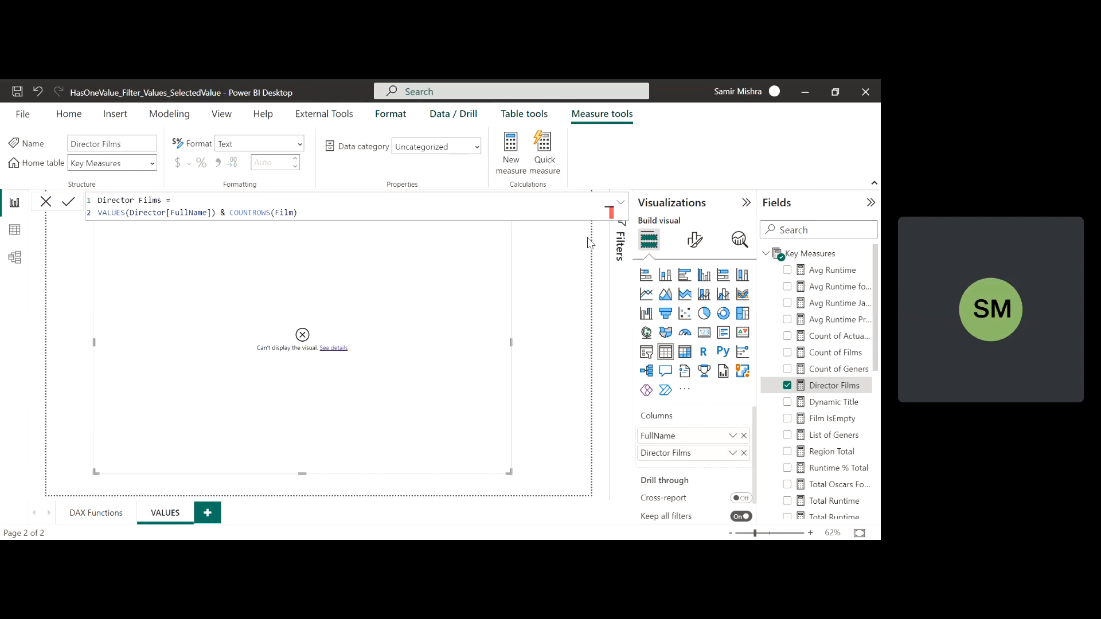
{"action": "left_click", "coordinate": [744, 453]}
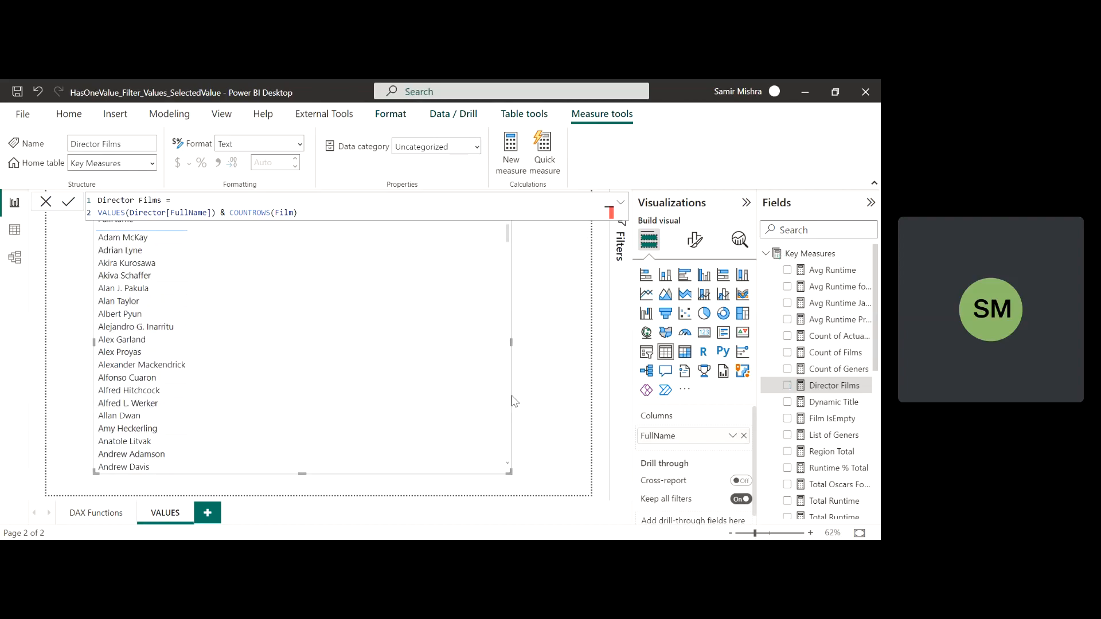
- Switch off the table visual's total values and add the Director Films measure as a column
{"action": "left_click", "coordinate": [695, 240]}
{"action": "scroll", "coordinate": [710, 340], "scroll_direction": "down", "scroll_amount": 2}
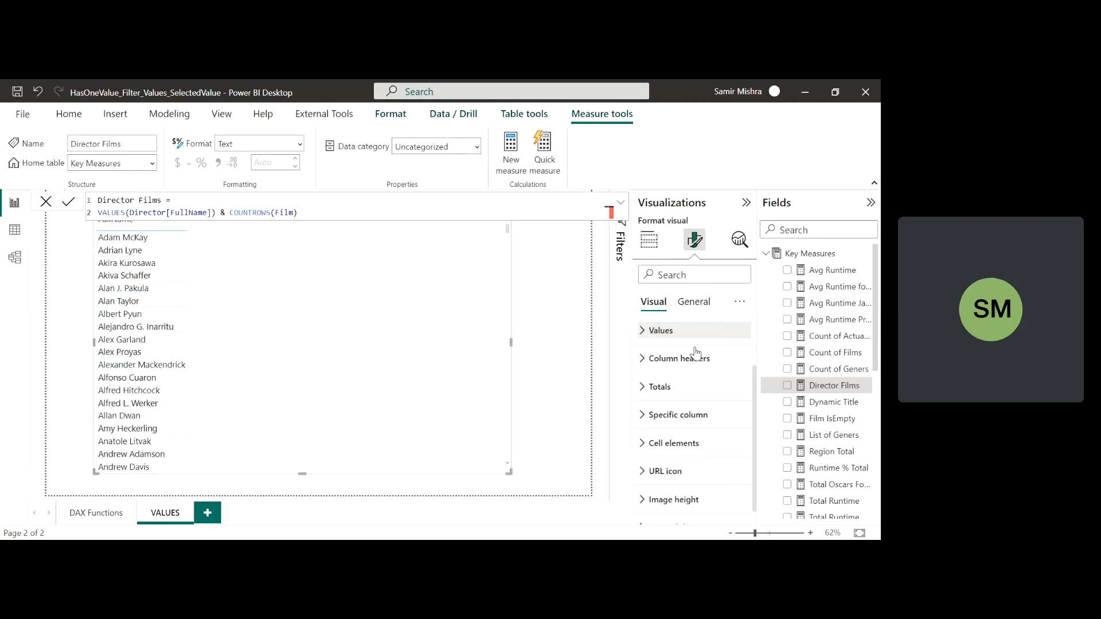
{"action": "left_click", "coordinate": [659, 390]}
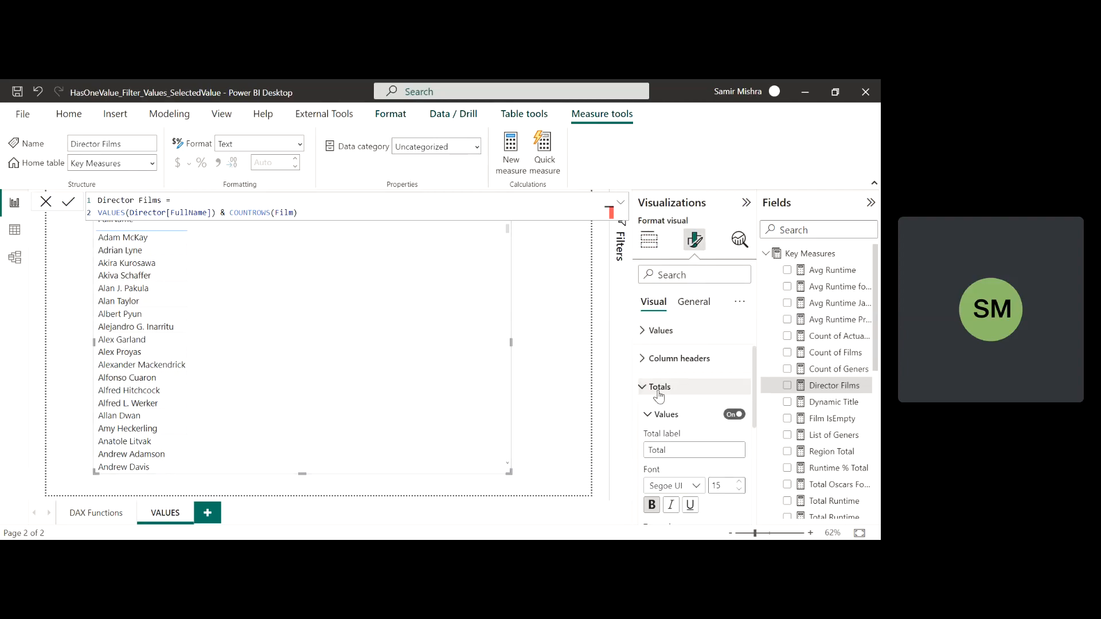
{"action": "scroll", "coordinate": [694, 390], "scroll_direction": "down", "scroll_amount": 1}
{"action": "left_click", "coordinate": [732, 384]}
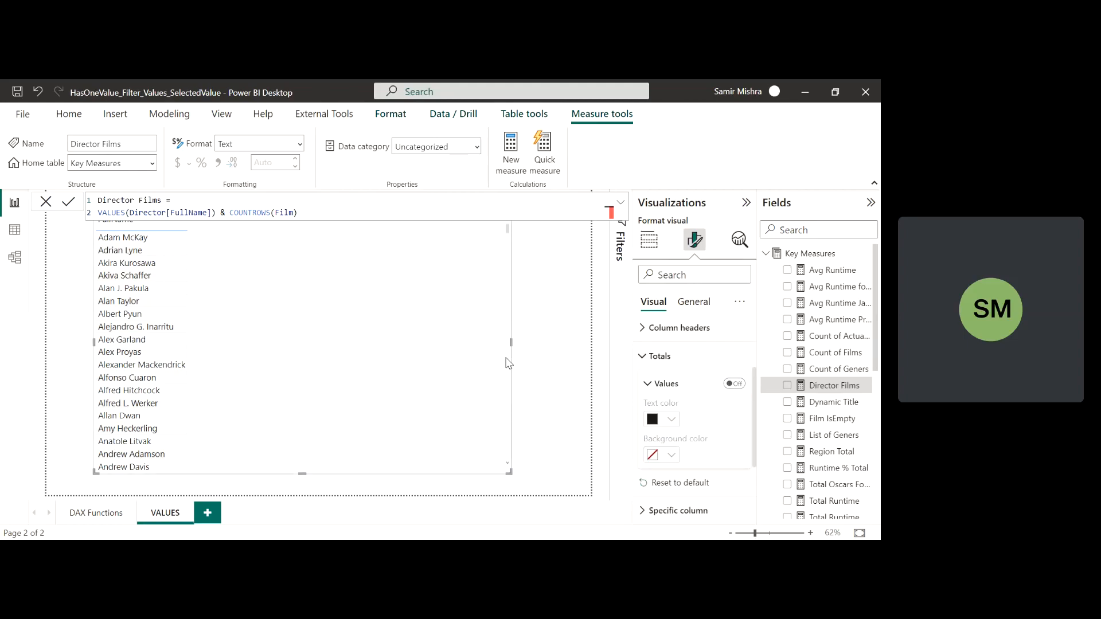
{"action": "left_click", "coordinate": [822, 386]}
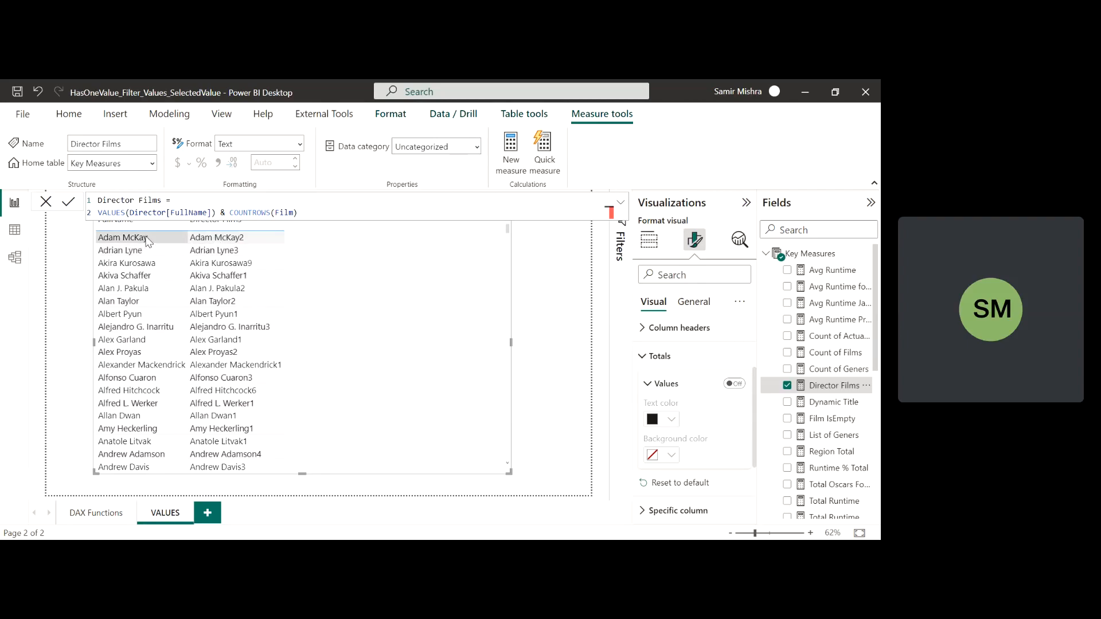
- Compare the VALUES part of the formula with the Director Films column, from the table's first row to its last
{"action": "left_click_drag", "start_coordinate": [101, 213], "coordinate": [216, 213]}
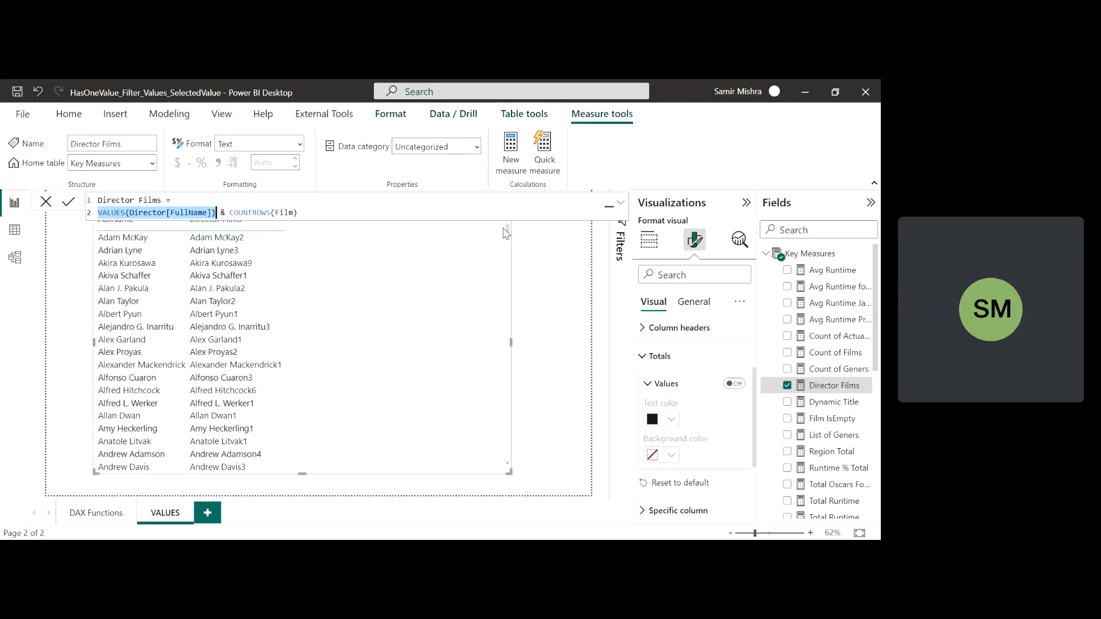
{"action": "left_click_drag", "start_coordinate": [509, 225], "coordinate": [508, 357]}
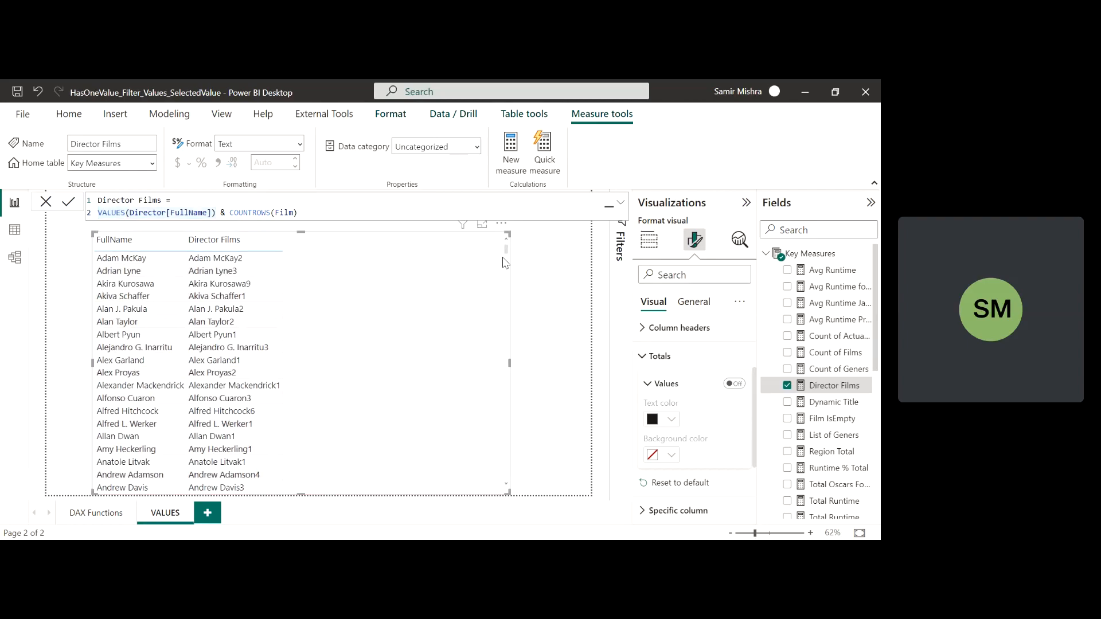
{"action": "left_click_drag", "start_coordinate": [507, 249], "coordinate": [497, 490]}
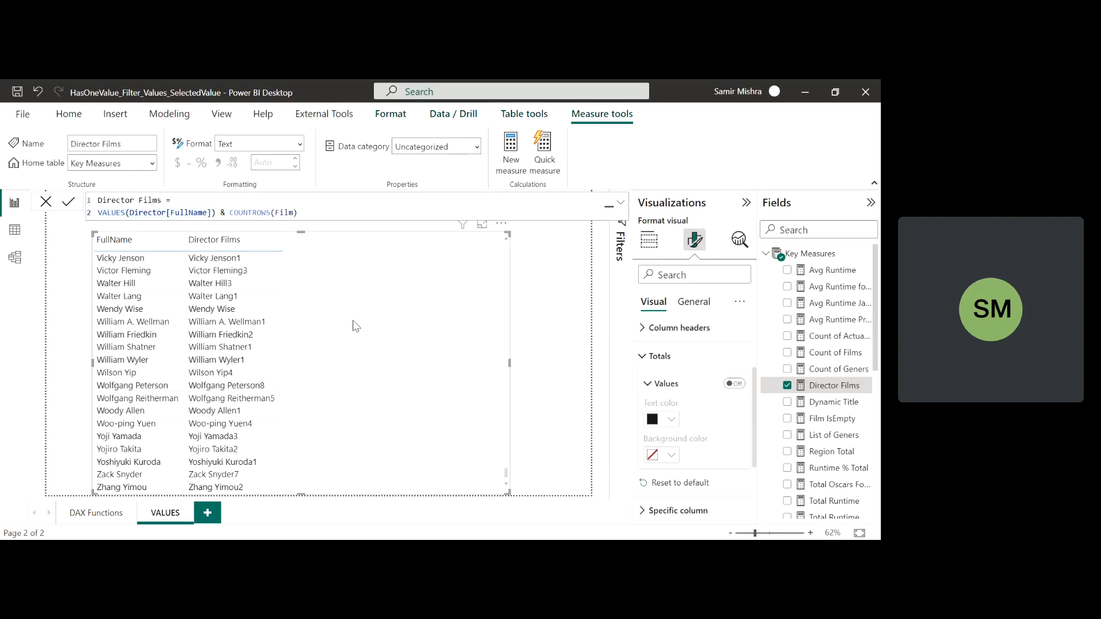
{"action": "left_click_drag", "start_coordinate": [506, 474], "coordinate": [496, 234]}
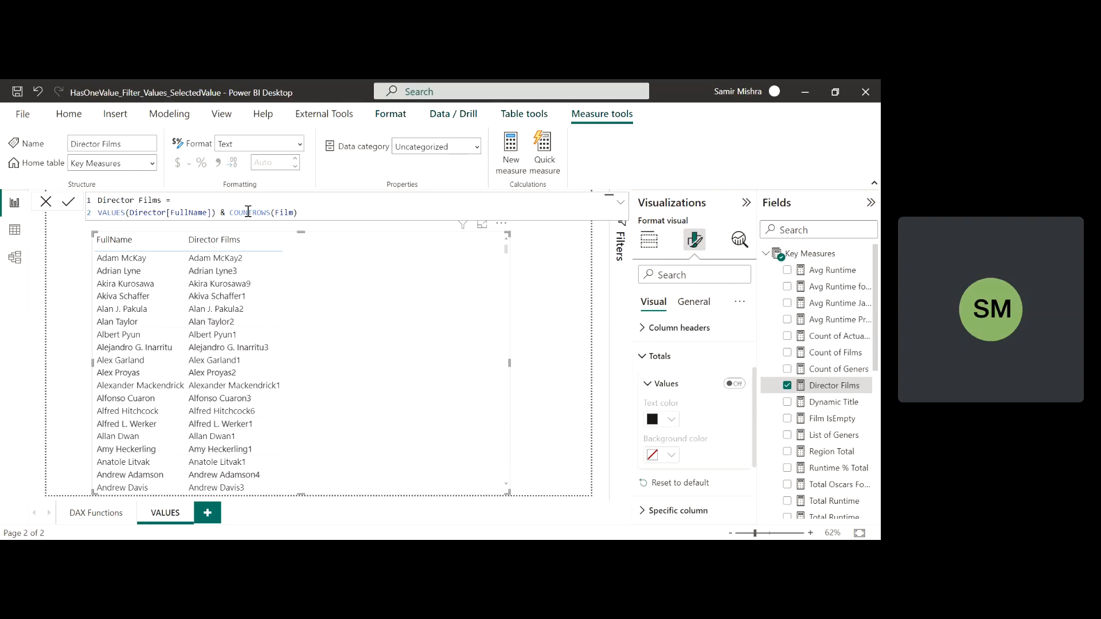
- Start an IF in the Director Films formula, ahead of VALUES, with HASONEVALUE(Director[FullName]) as its condition
{"action": "key", "text": "shift+Return"}
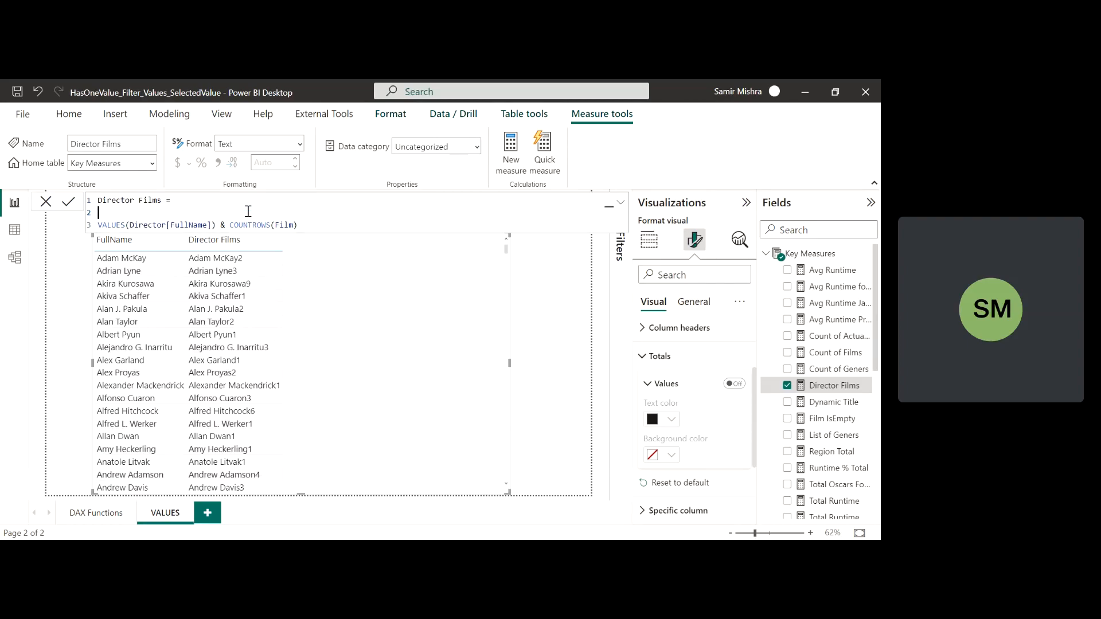
{"action": "type", "text": "if"}
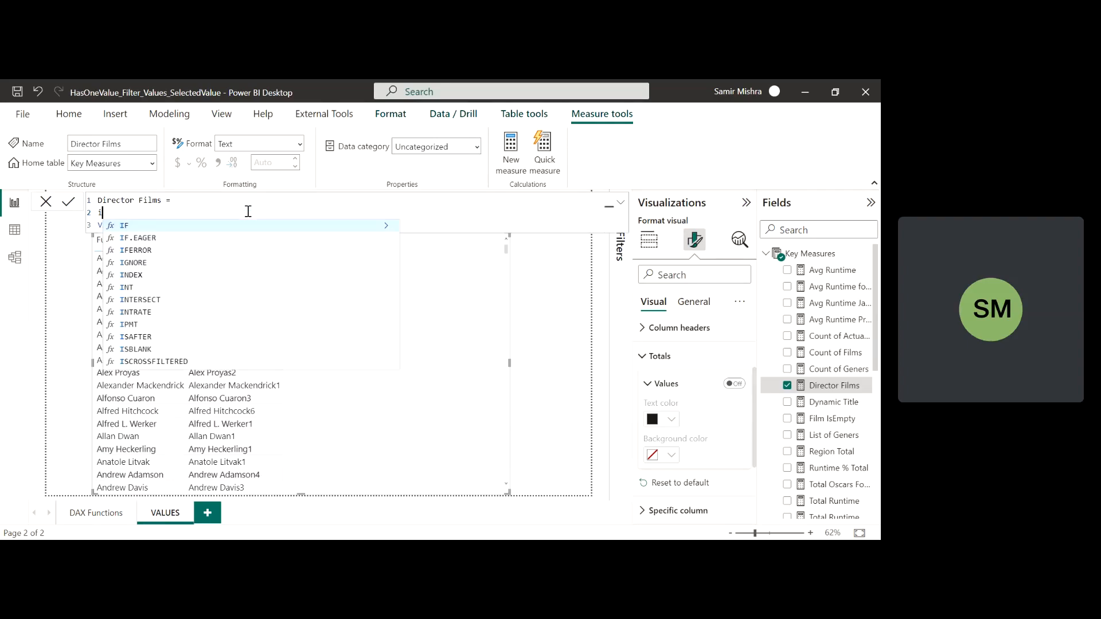
{"action": "key", "text": "Tab"}
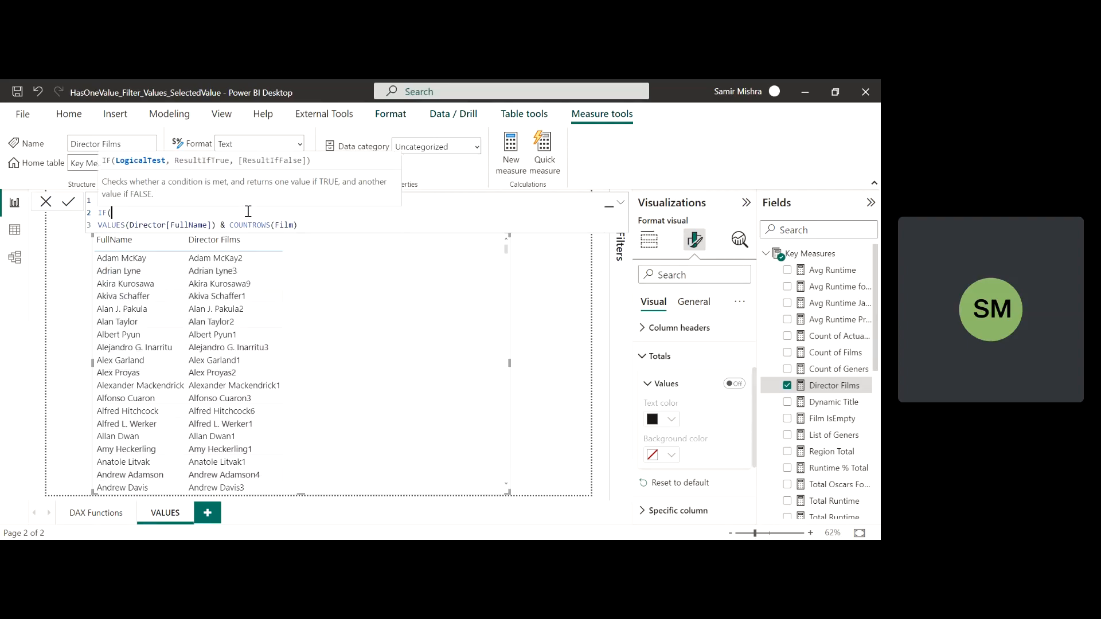
{"action": "key", "text": "shift+Return"}
{"action": "type", "text": "has"}
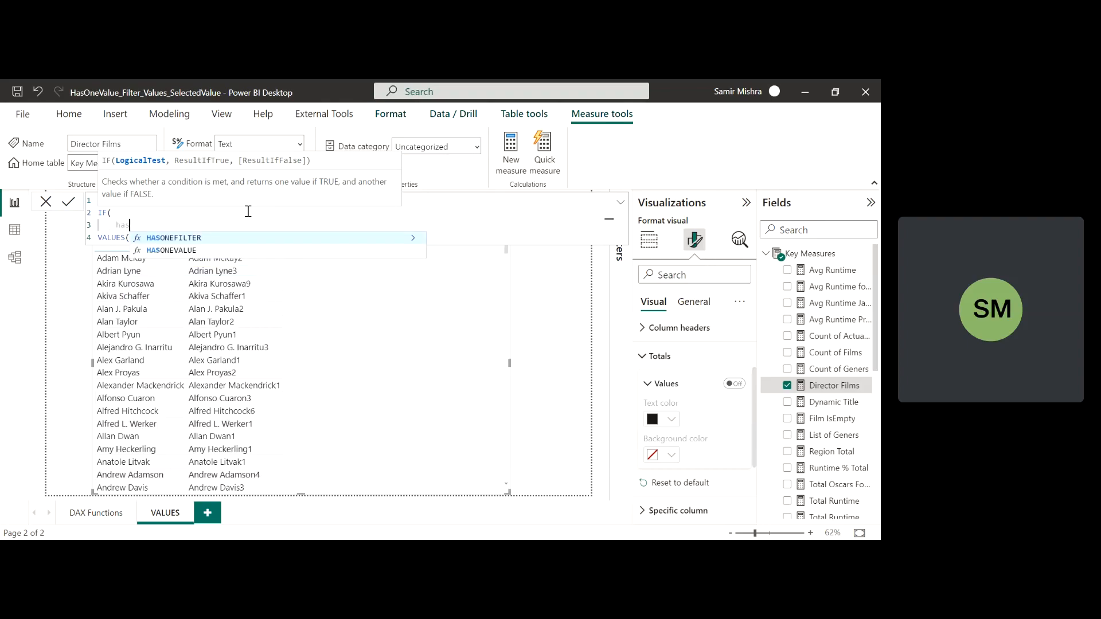
{"action": "key", "text": "Down"}
{"action": "key", "text": "Tab"}
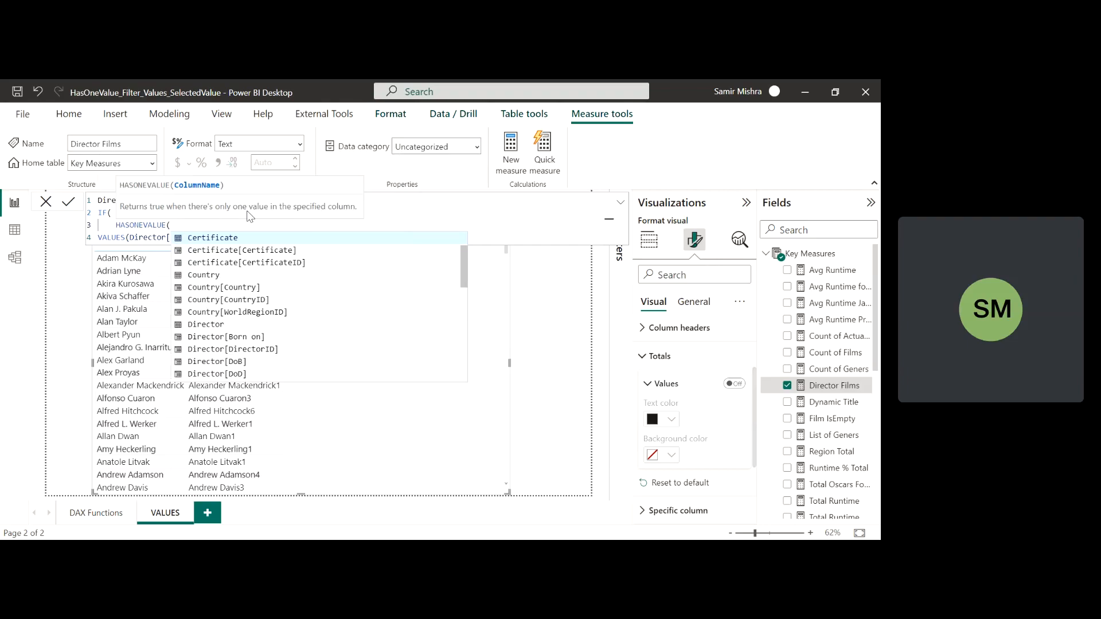
{"action": "type", "text": "Director[FullName]"}
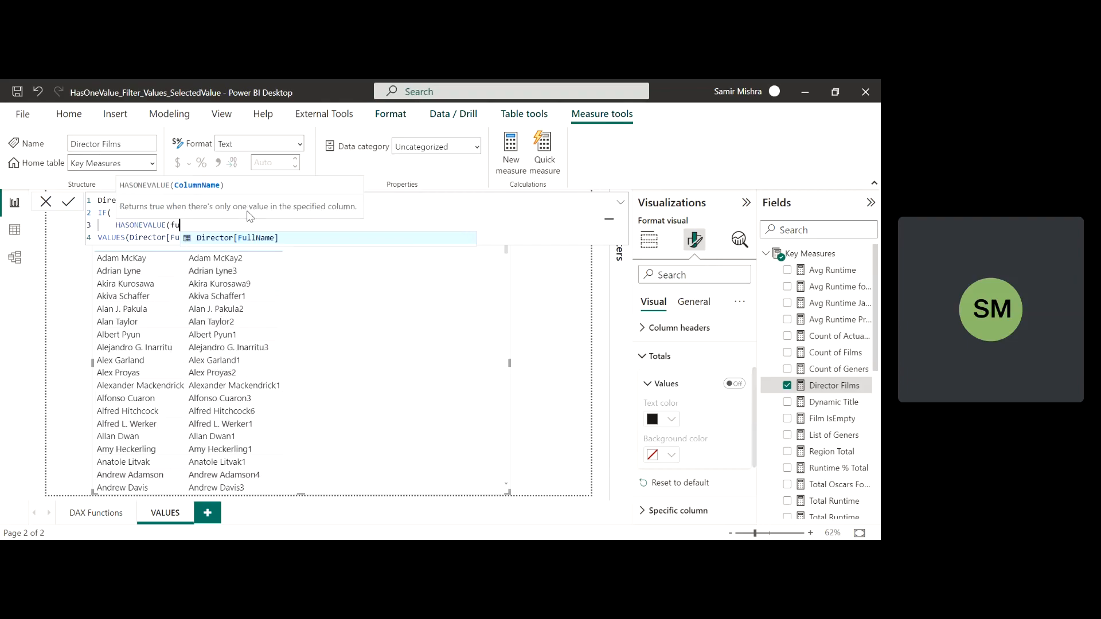
{"action": "key", "text": "Tab"}
{"action": "type", "text": "),"}
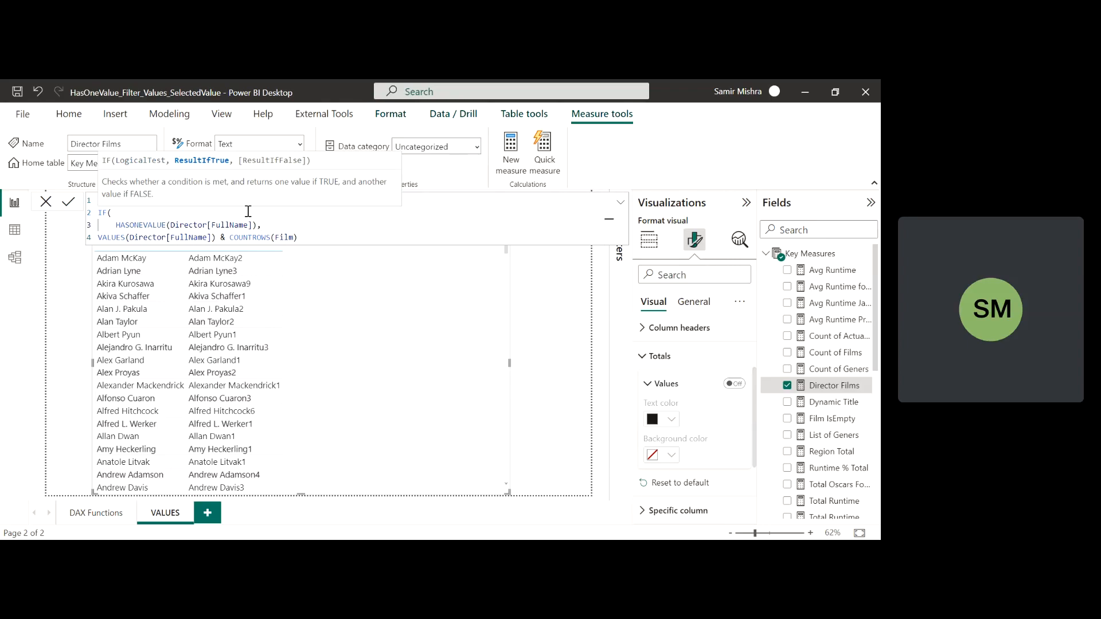
- Indent VALUES(Director[FullName]) as the IF's true result and remove the & COUNTROWS(Film) part after it
{"action": "left_click", "coordinate": [98, 238]}
{"action": "key", "text": "Tab"}
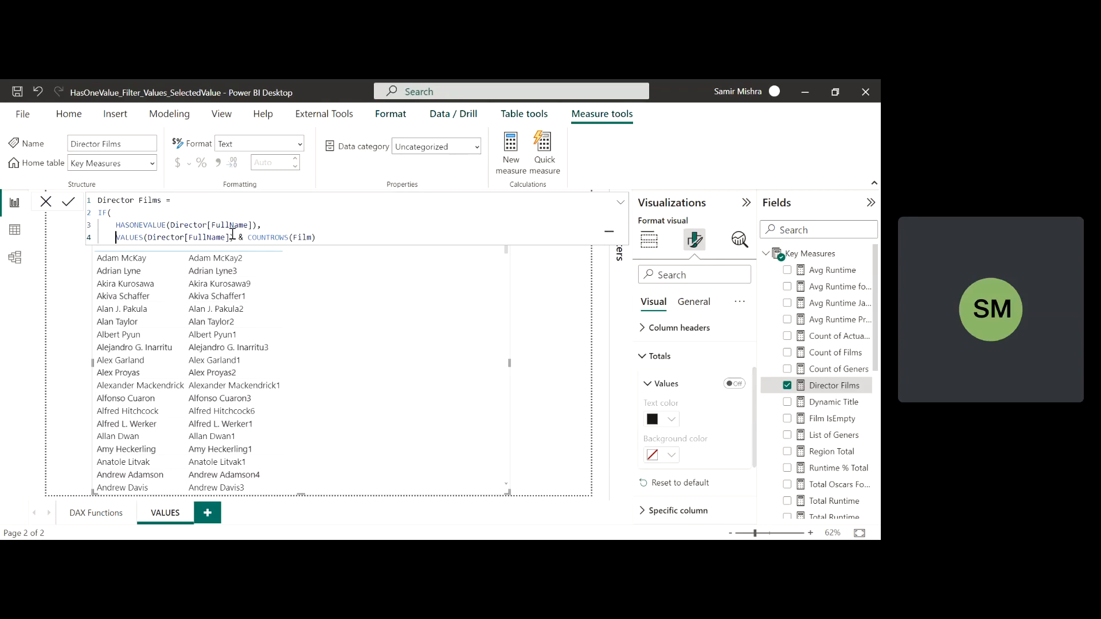
{"action": "left_click_drag", "start_coordinate": [239, 237], "coordinate": [336, 236]}
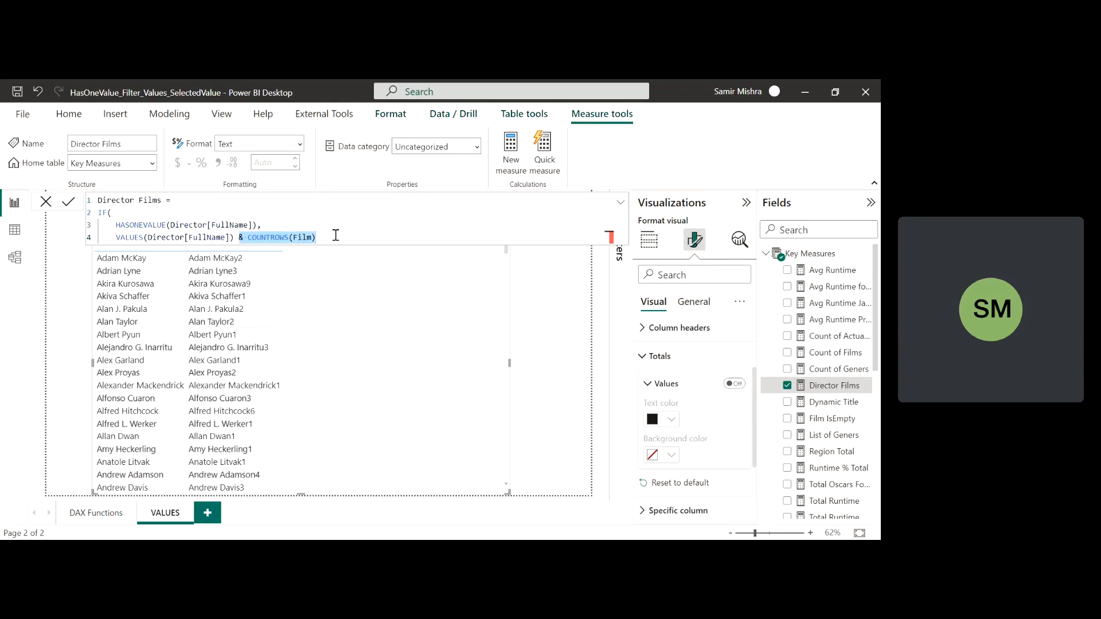
{"action": "key", "text": "BackSpace"}
{"action": "key", "text": "BackSpace"}
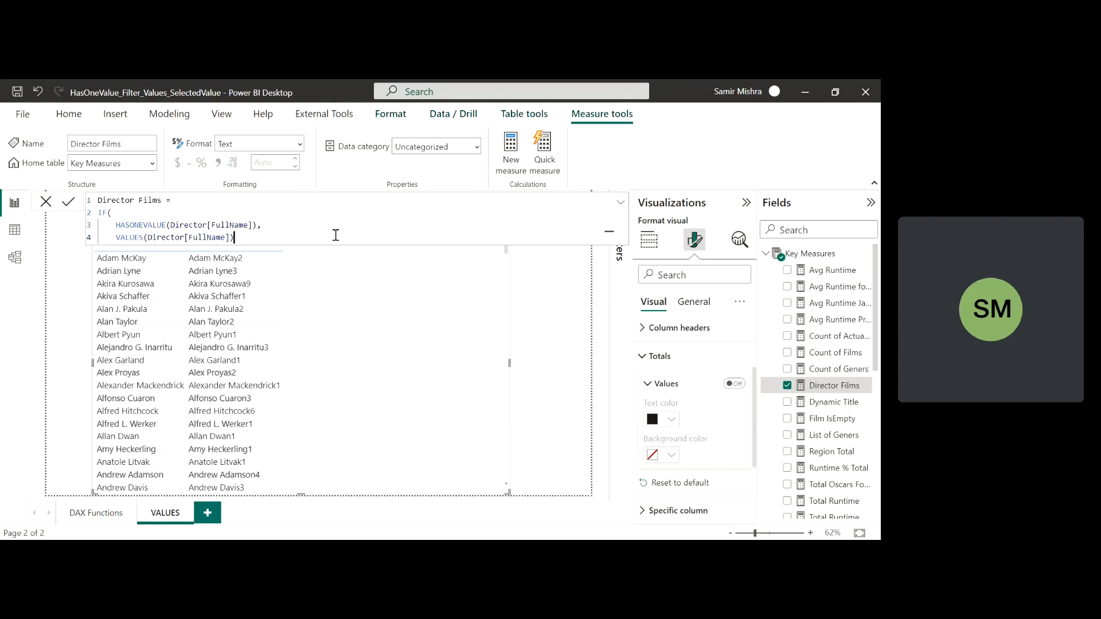
{"action": "type", "text": ","}
{"action": "key", "text": "Return"}
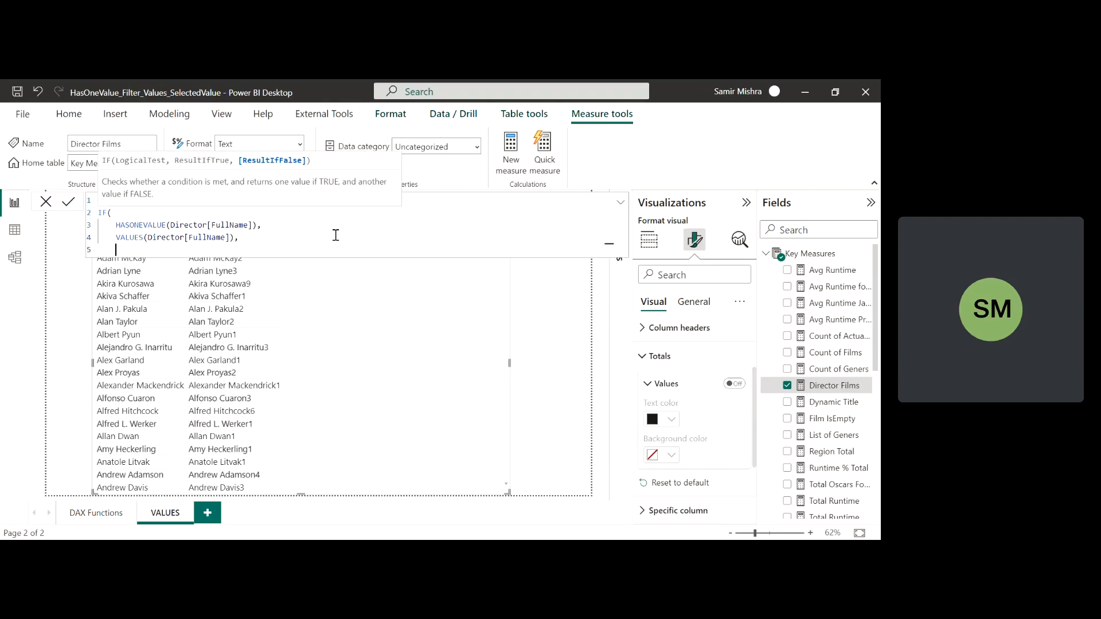
- Enter "Multi Director" as the IF's false result and close the IF on its own line
{"action": "type", "text": "\"Multi Director\""}
{"action": "key", "text": "shift+Return"}
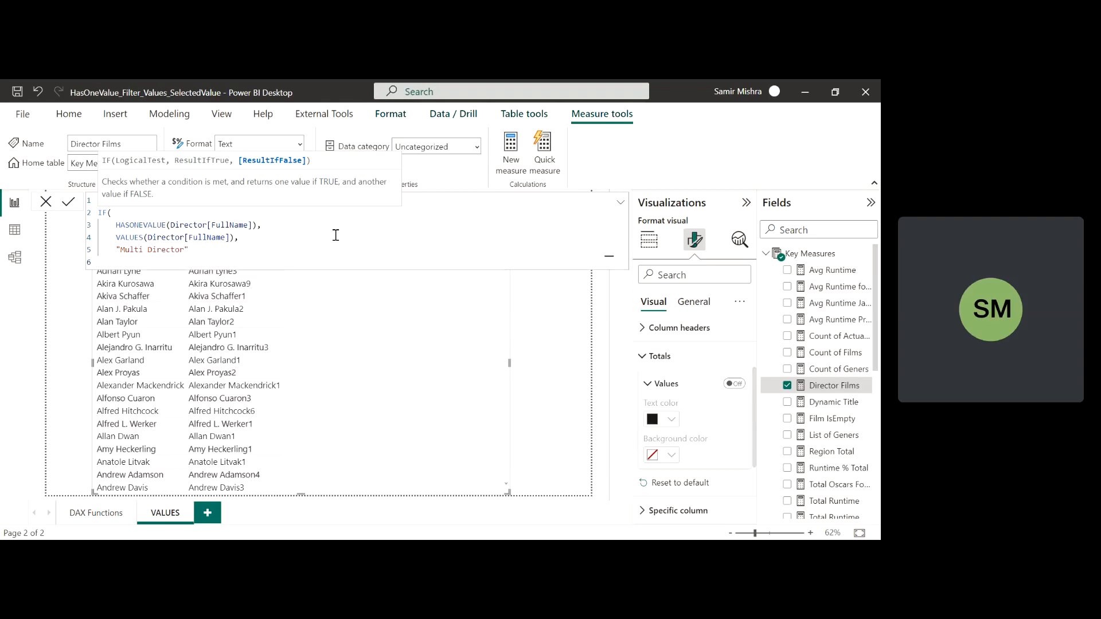
{"action": "key", "text": "BackSpace"}
{"action": "type", "text": "),"}
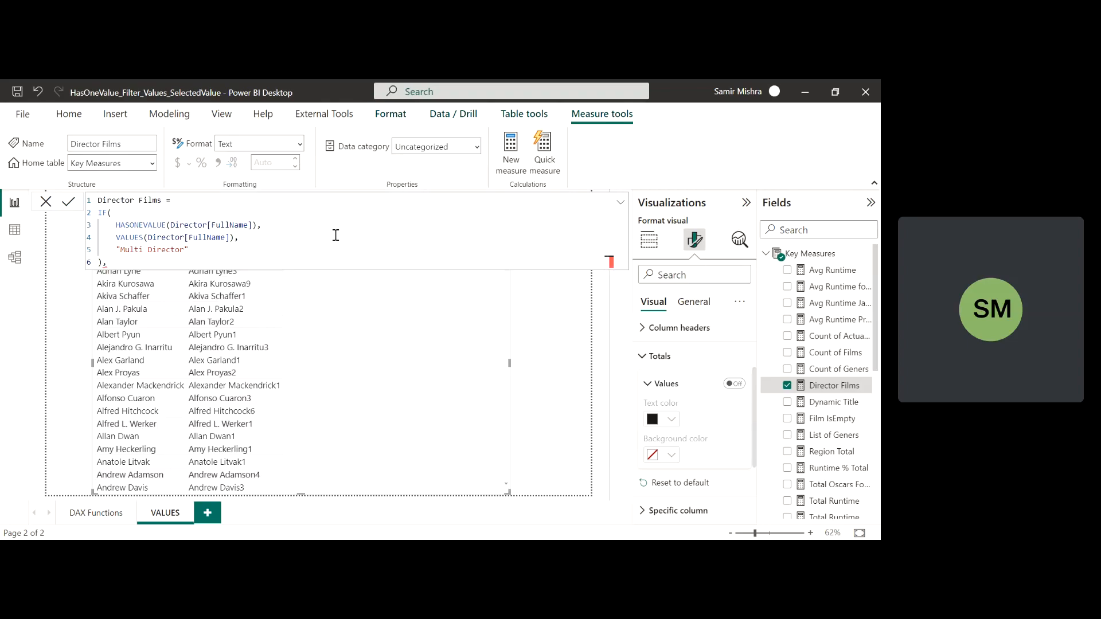
{"action": "key", "text": "BackSpace"}
- Append & "Directed" & Countrows(Film) & "Film(s)" after the IF and commit the Director Films measure
{"action": "type", "text": "& \"Directed\" & Count"}
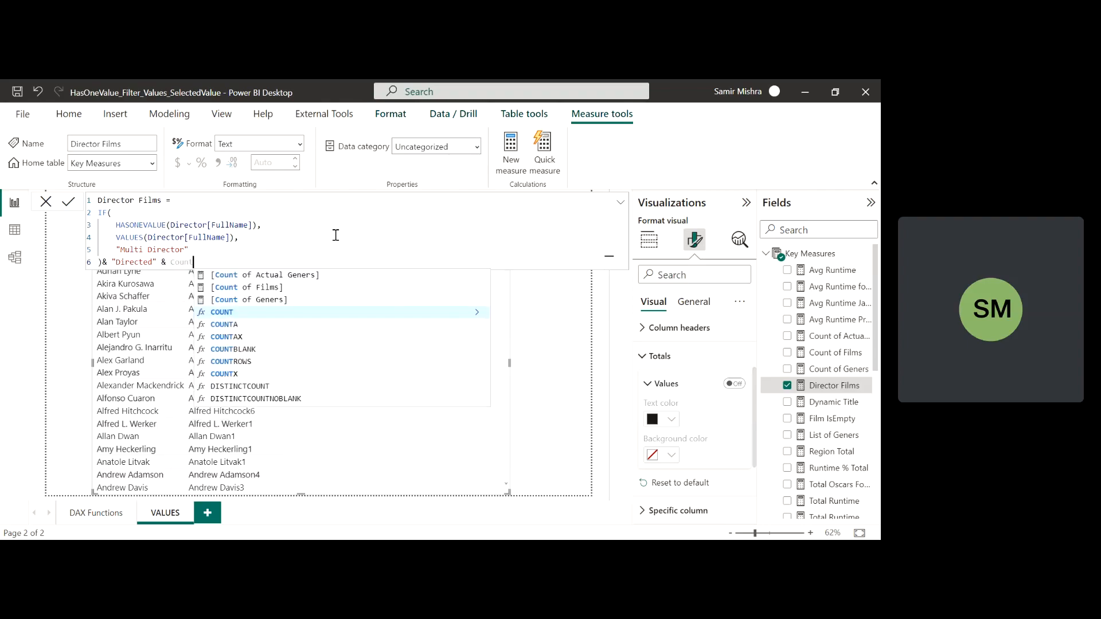
{"action": "type", "text": "rows("}
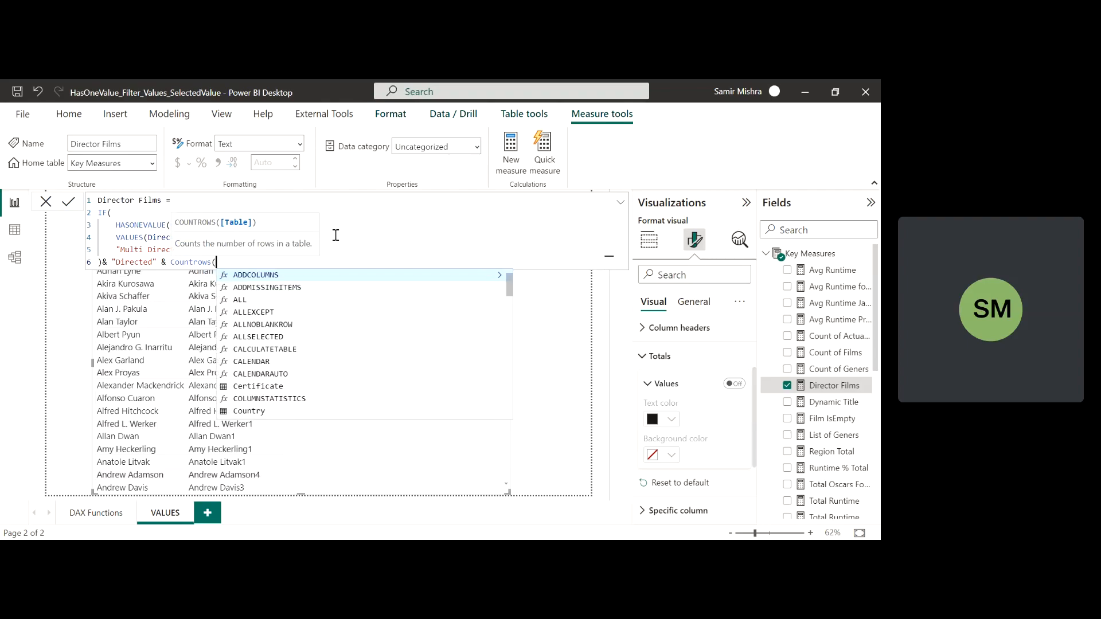
{"action": "type", "text": "fim"}
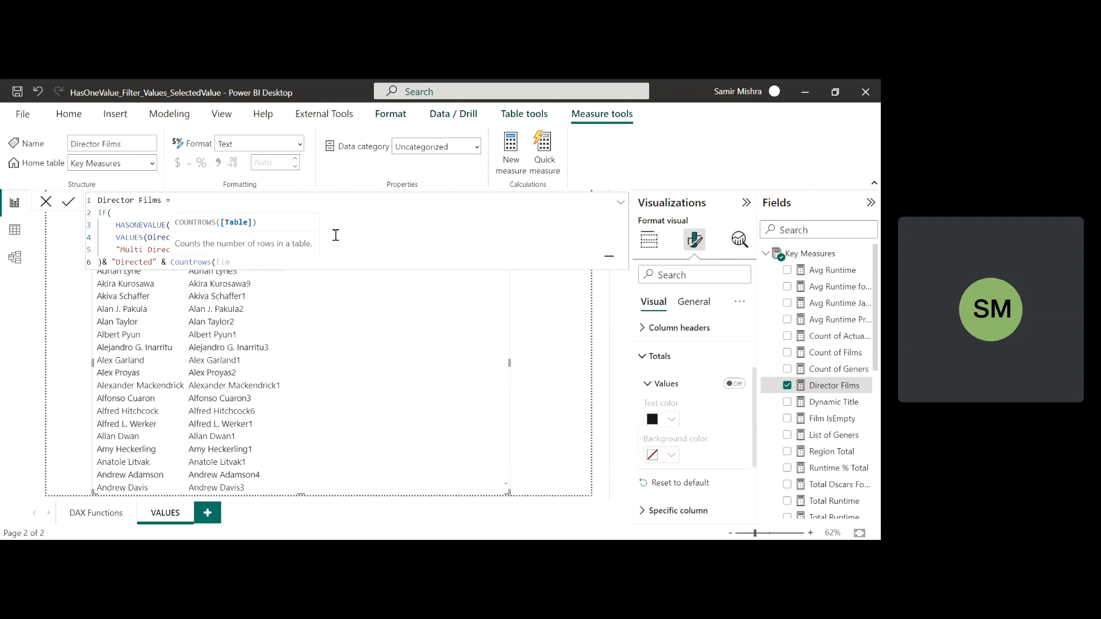
{"action": "key", "text": "BackSpace"}
{"action": "key", "text": "BackSpace"}
{"action": "key", "text": "BackSpace"}
{"action": "type", "text": "Film"}
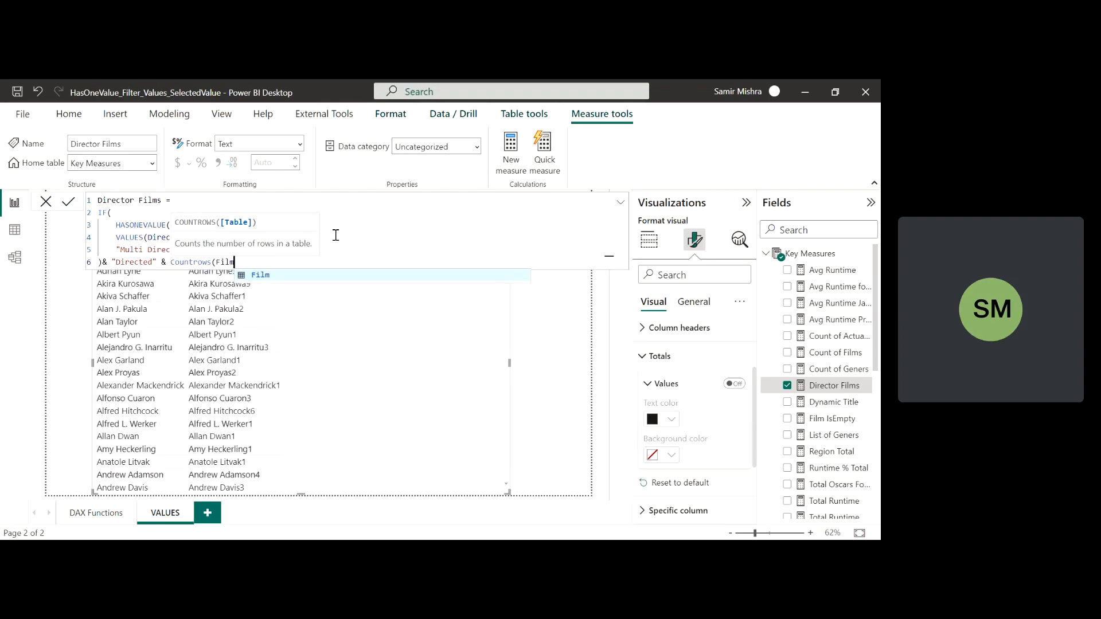
{"action": "type", "text": ") & "}
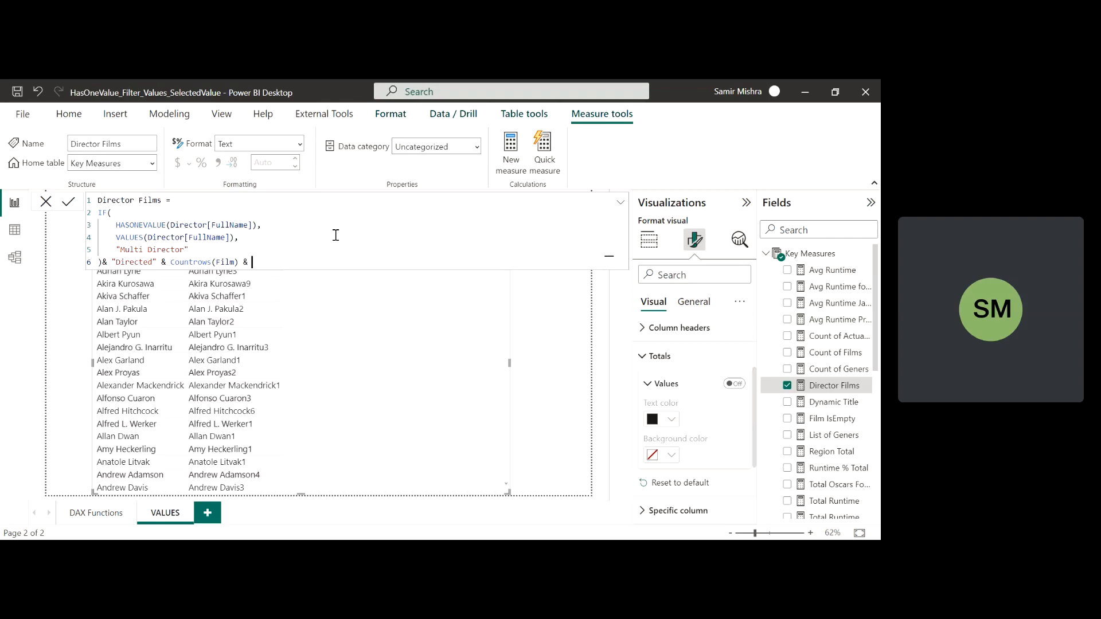
{"action": "type", "text": "\"Film(s)\""}
{"action": "key", "text": "Return"}
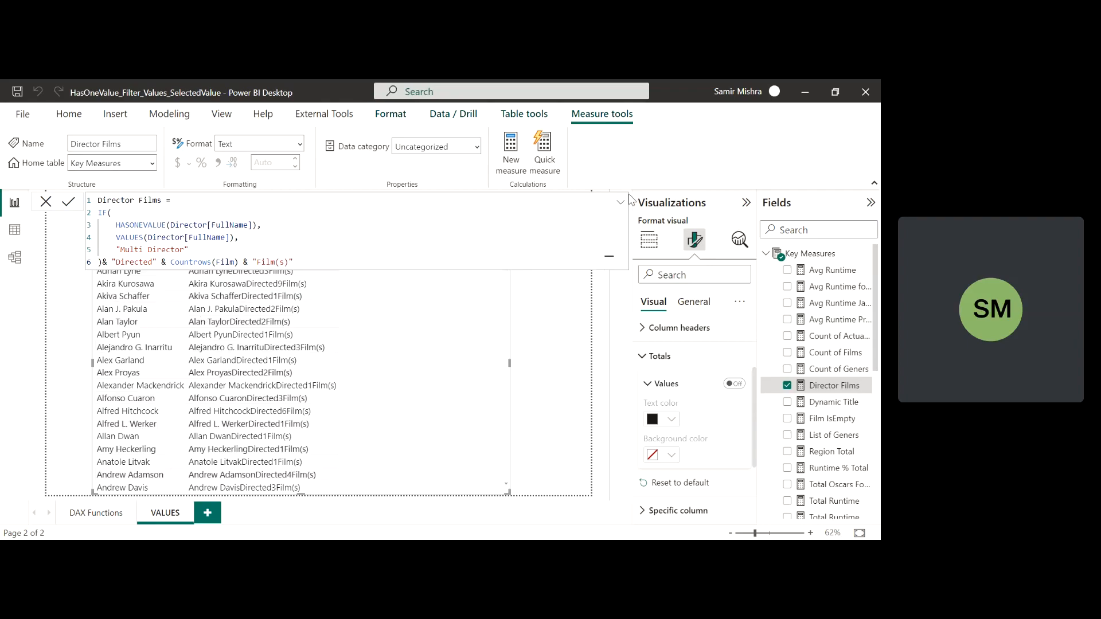
- Collapse the Key Measures group, select the Director table and switch the table visual's total values on
{"action": "left_click", "coordinate": [767, 253]}
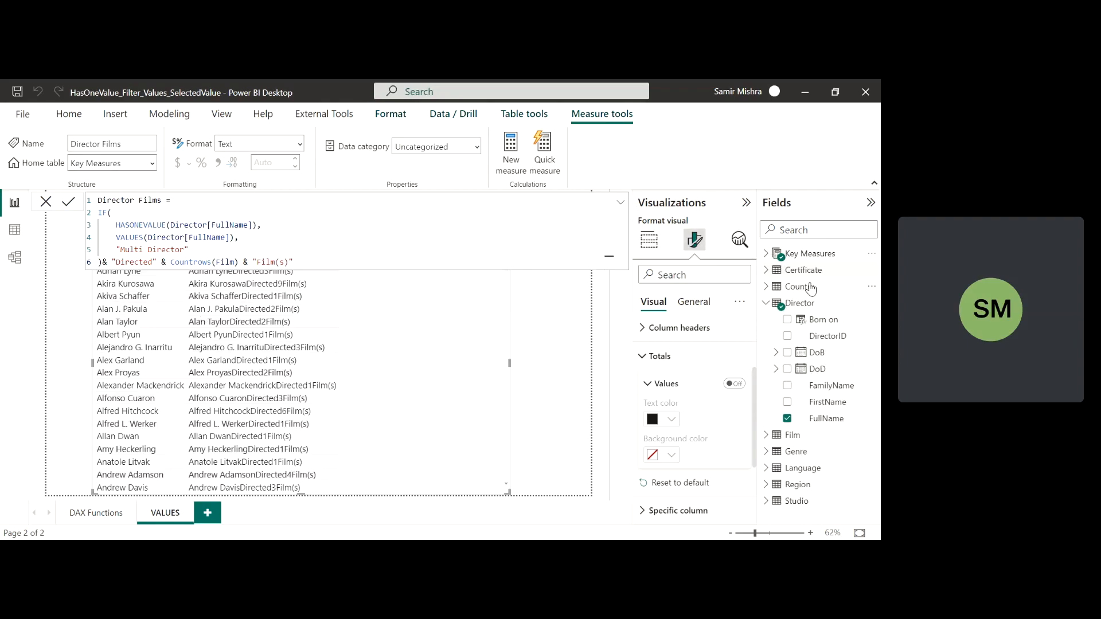
{"action": "left_click", "coordinate": [803, 303]}
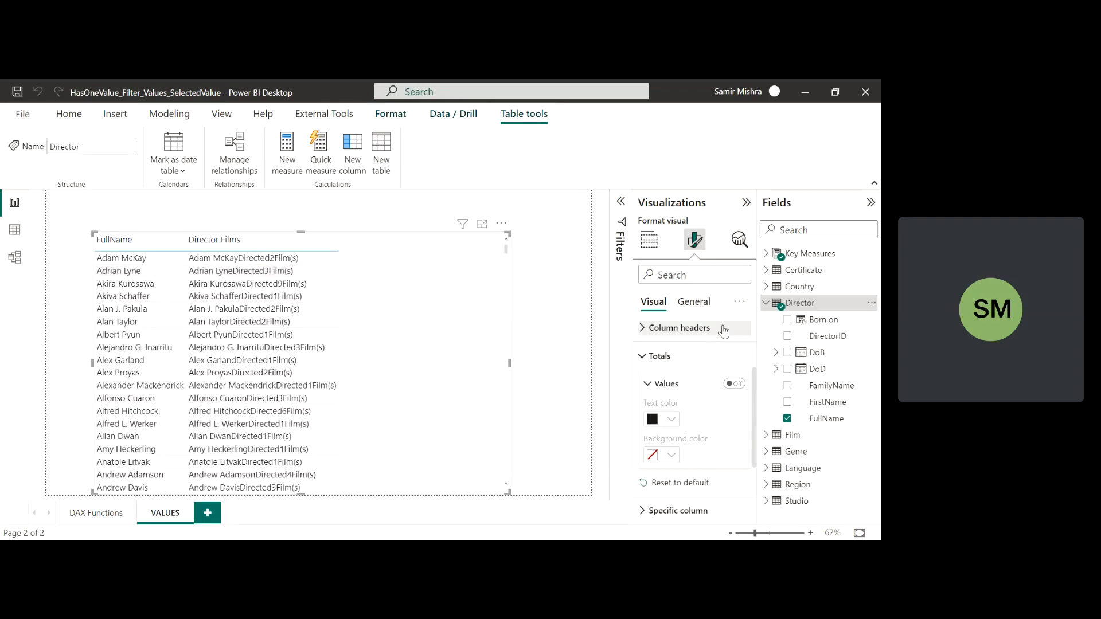
{"action": "left_click", "coordinate": [737, 386]}
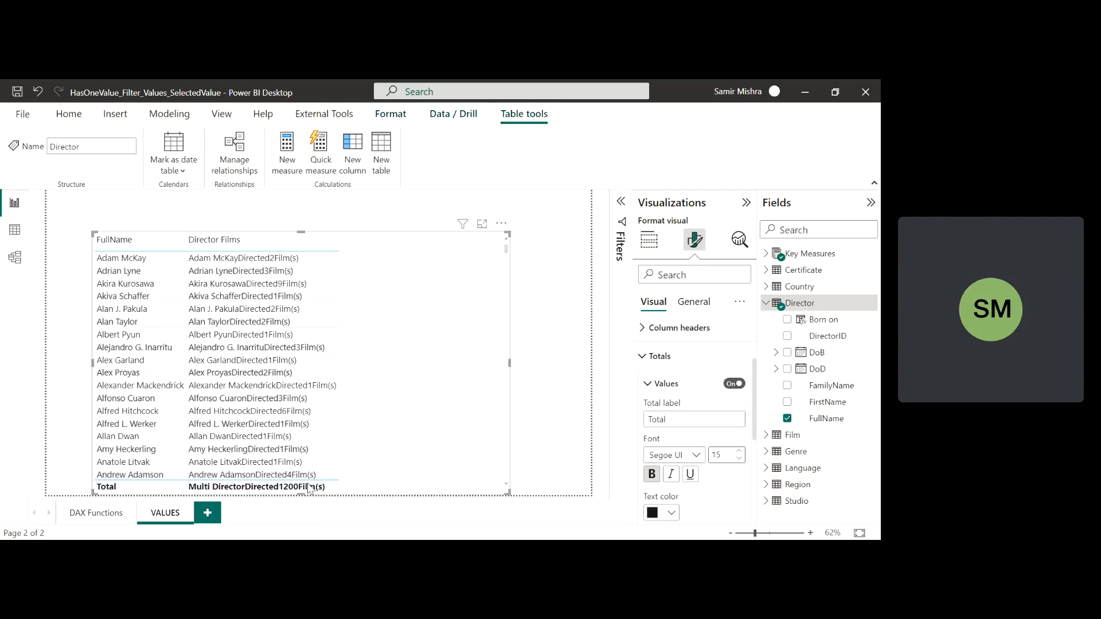
- Reopen the Director Films formula and join a " " string before and after "Directed"
{"action": "left_click", "coordinate": [769, 256]}
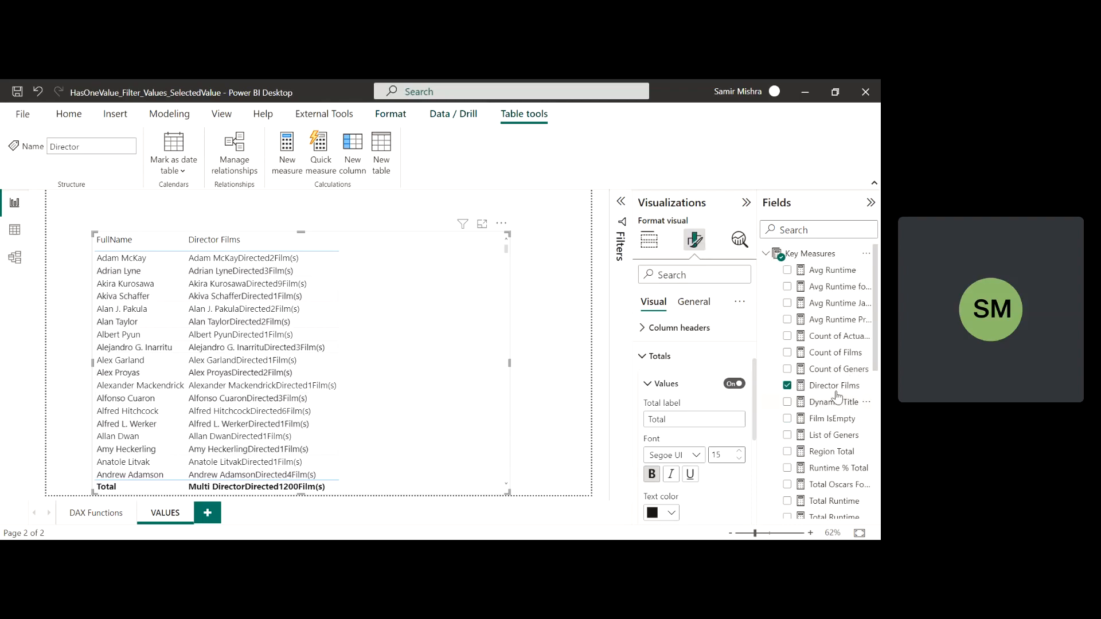
{"action": "left_click", "coordinate": [835, 390]}
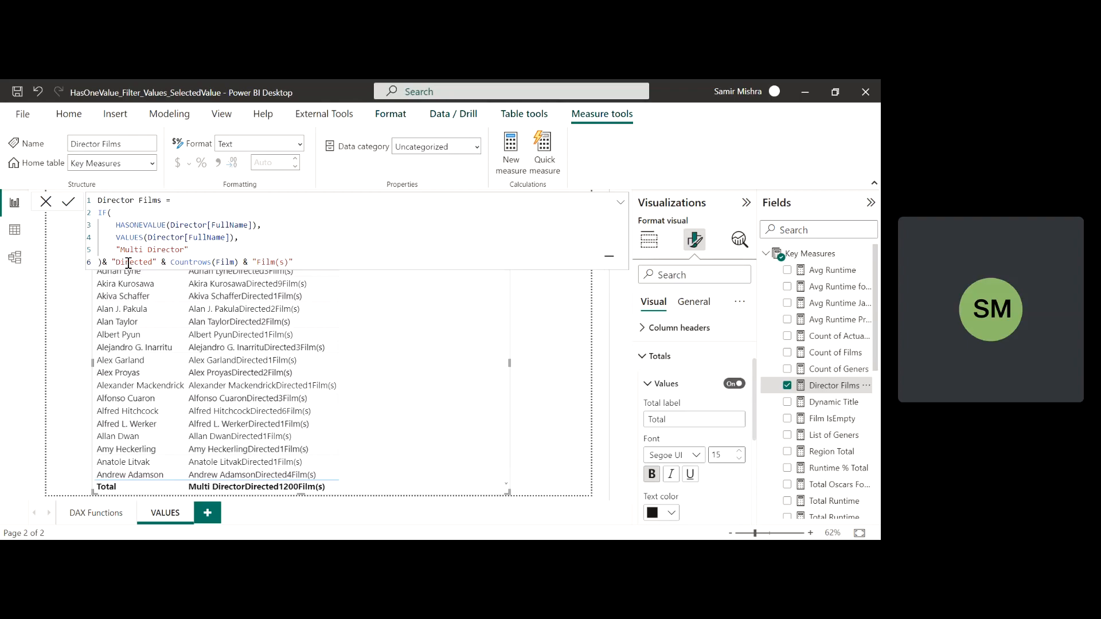
{"action": "type", "text": "\" \""}
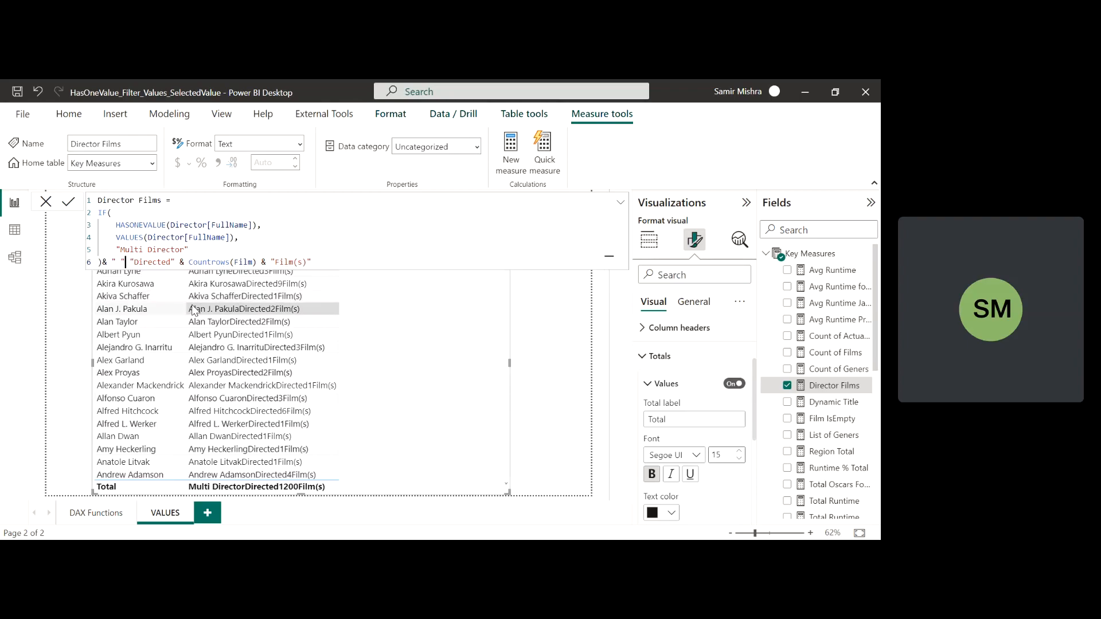
{"action": "type", "text": "&"}
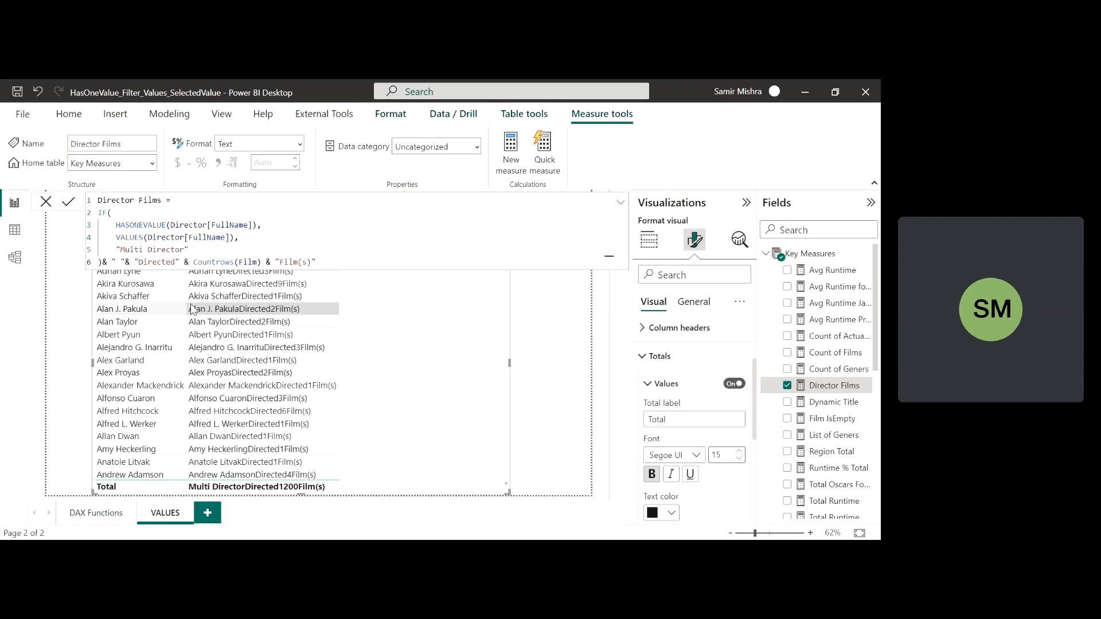
{"action": "left_click", "coordinate": [194, 262]}
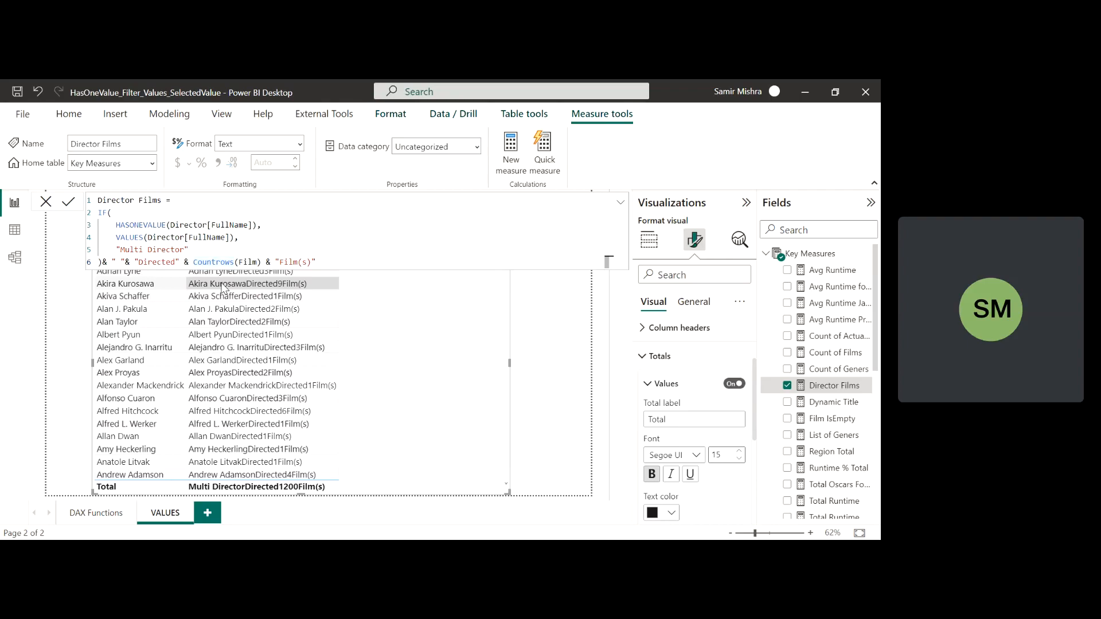
{"action": "type", "text": "\" \"&"}
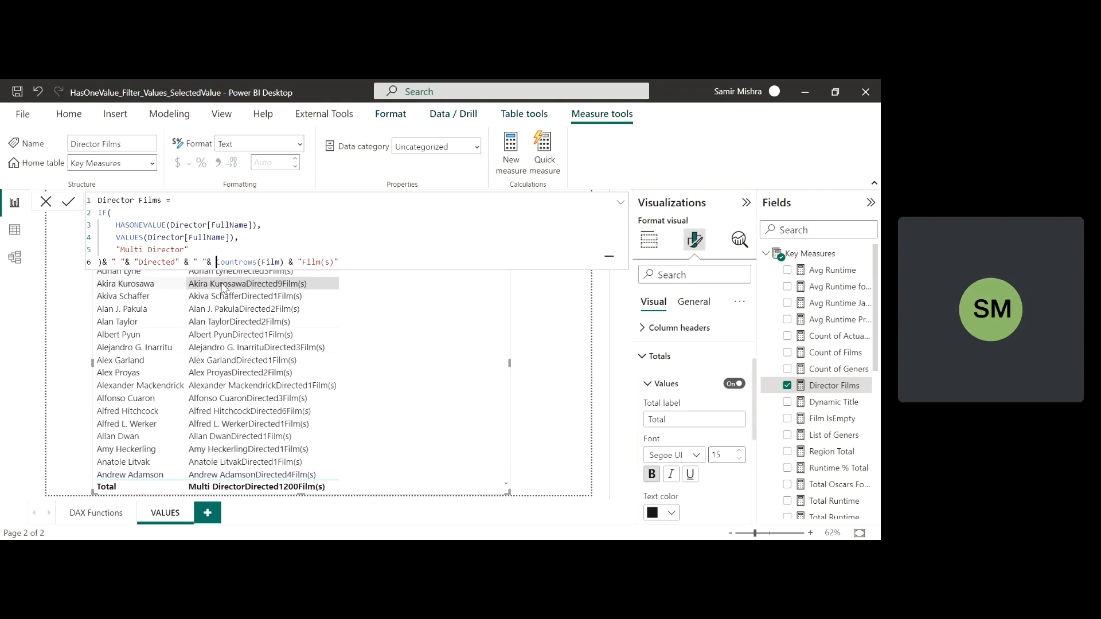
- Join a " " string before "Film(s)", commit the Director Films measure and collapse its formula
{"action": "left_click", "coordinate": [294, 262]}
{"action": "type", "text": "\" \"&"}
{"action": "left_click", "coordinate": [370, 258]}
{"action": "key", "text": "Return"}
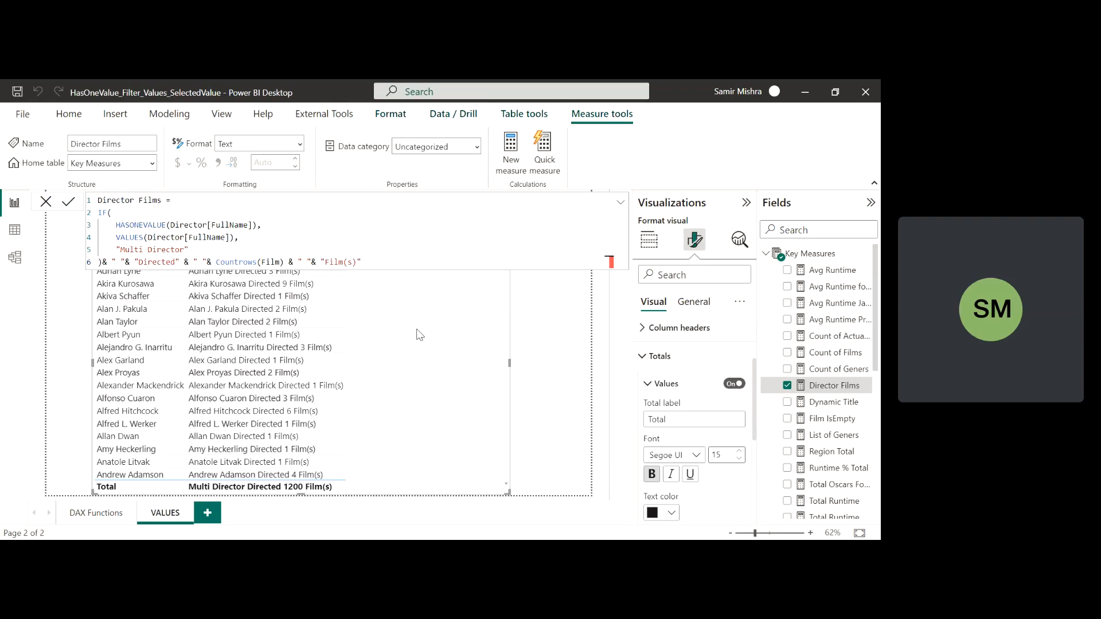
{"action": "left_click", "coordinate": [620, 206]}
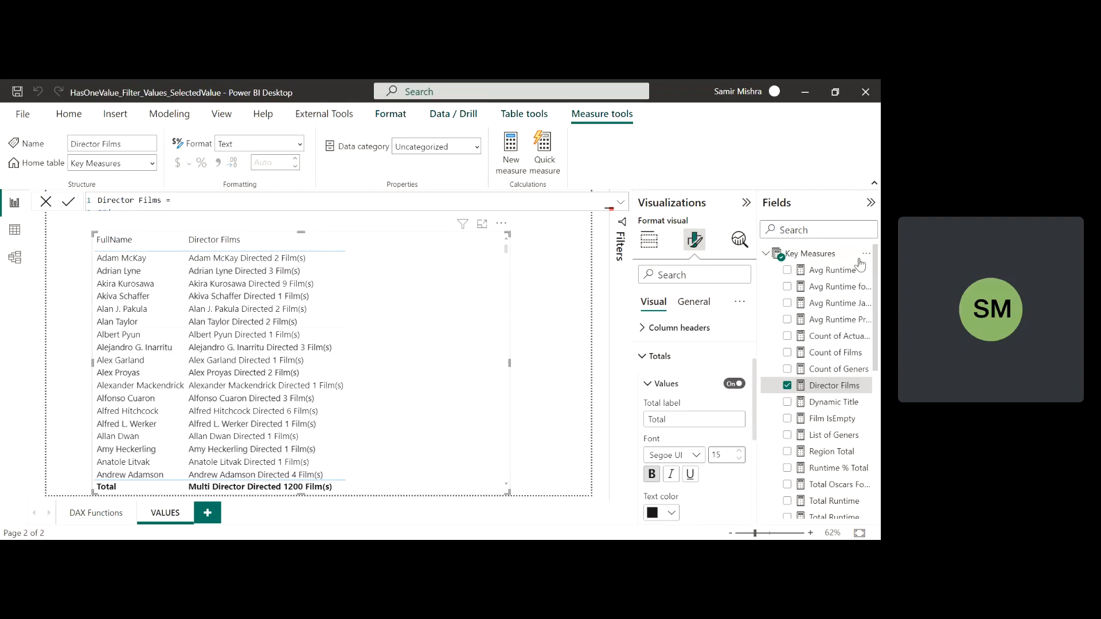
- Create a new measure in Key Measures and name it Single Film Title
{"action": "left_click", "coordinate": [866, 260]}
{"action": "left_click", "coordinate": [203, 201]}
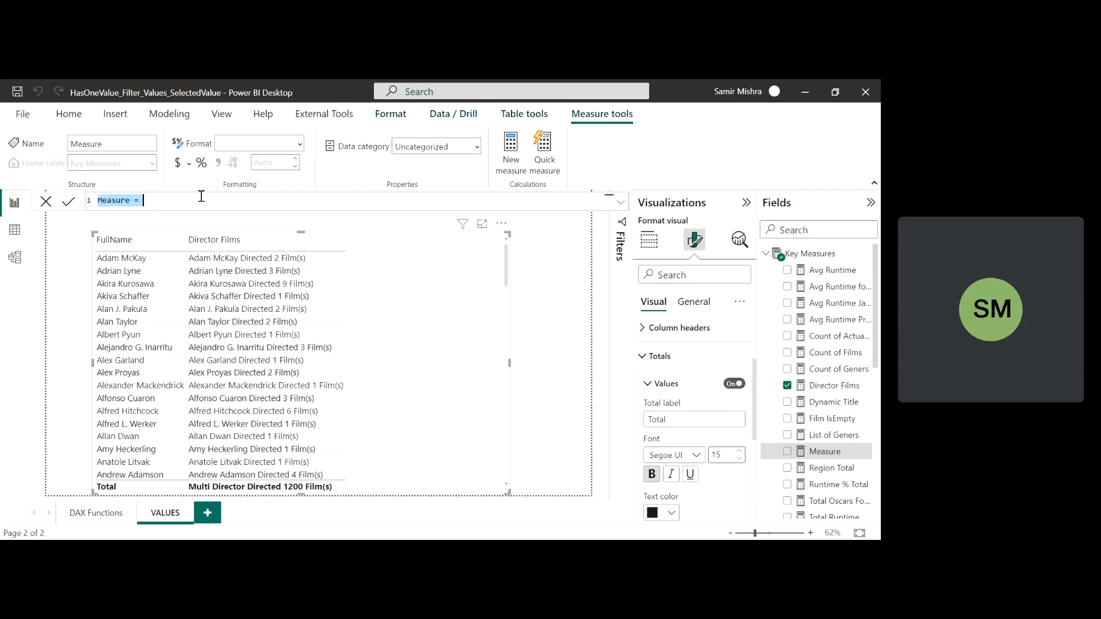
{"action": "type", "text": "Single Film Title="}
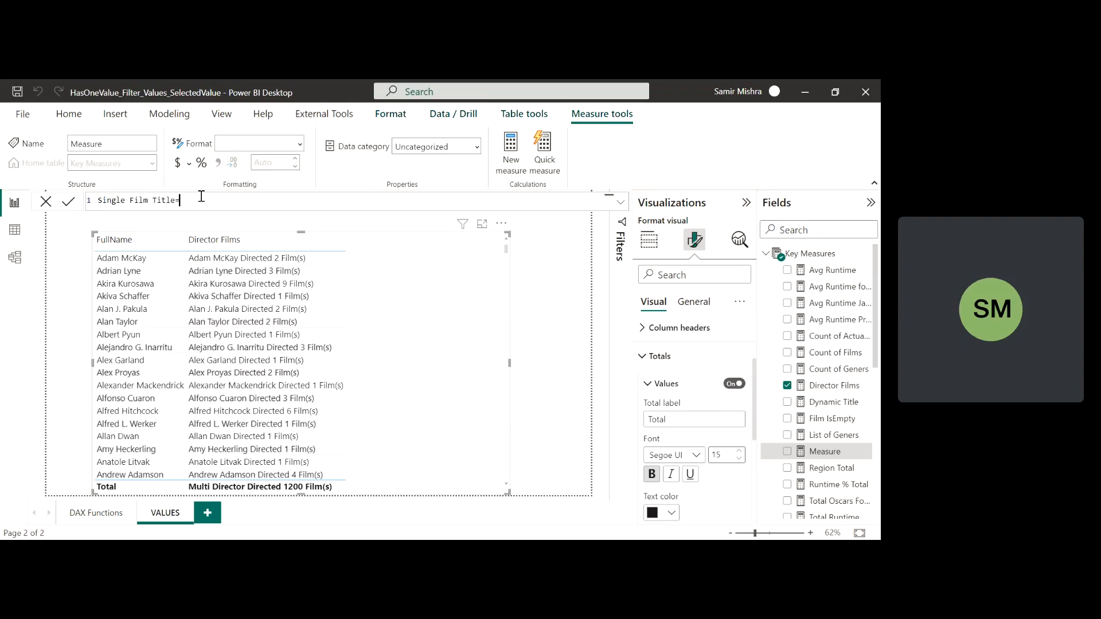
- Start the Single Film Title formula with an IF whose condition is HASONEVALUE(Film[Title])
{"action": "key", "text": "shift+Return"}
{"action": "type", "text": "IF("}
{"action": "key", "text": "shift+Return"}
{"action": "type", "text": "has"}
{"action": "key", "text": "Down"}
{"action": "key", "text": "Tab"}
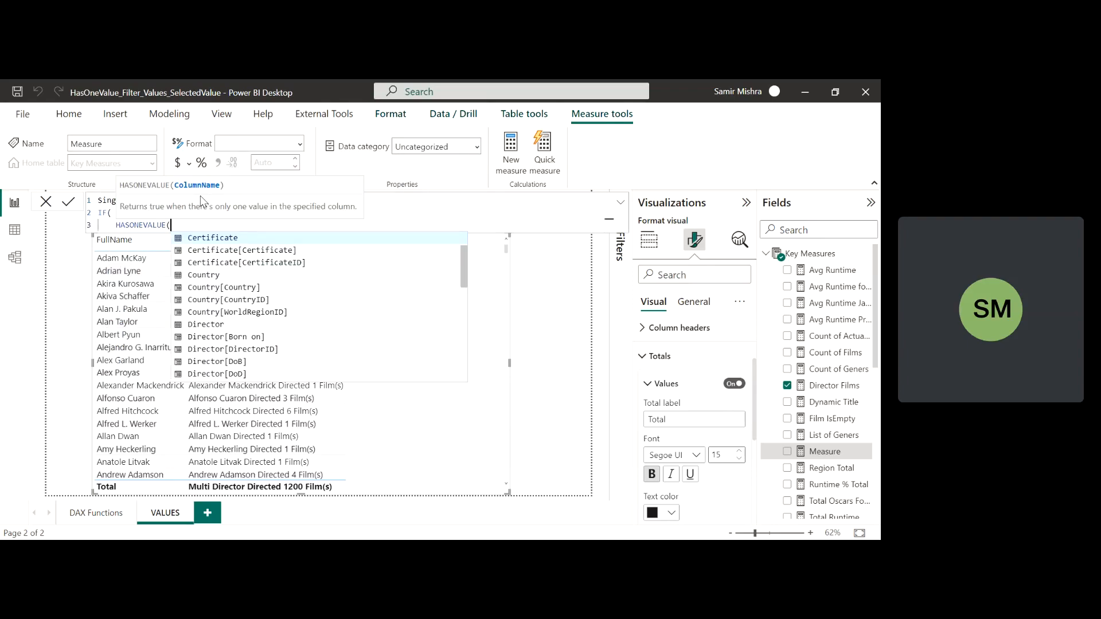
{"action": "type", "text": "fi"}
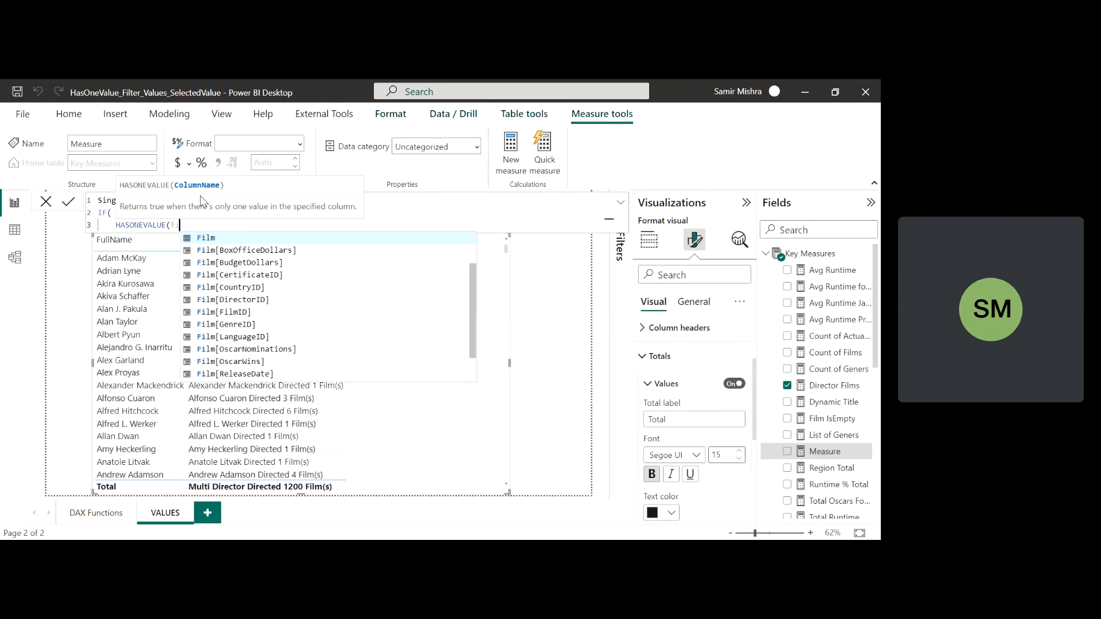
{"action": "type", "text": "lm[Title]"}
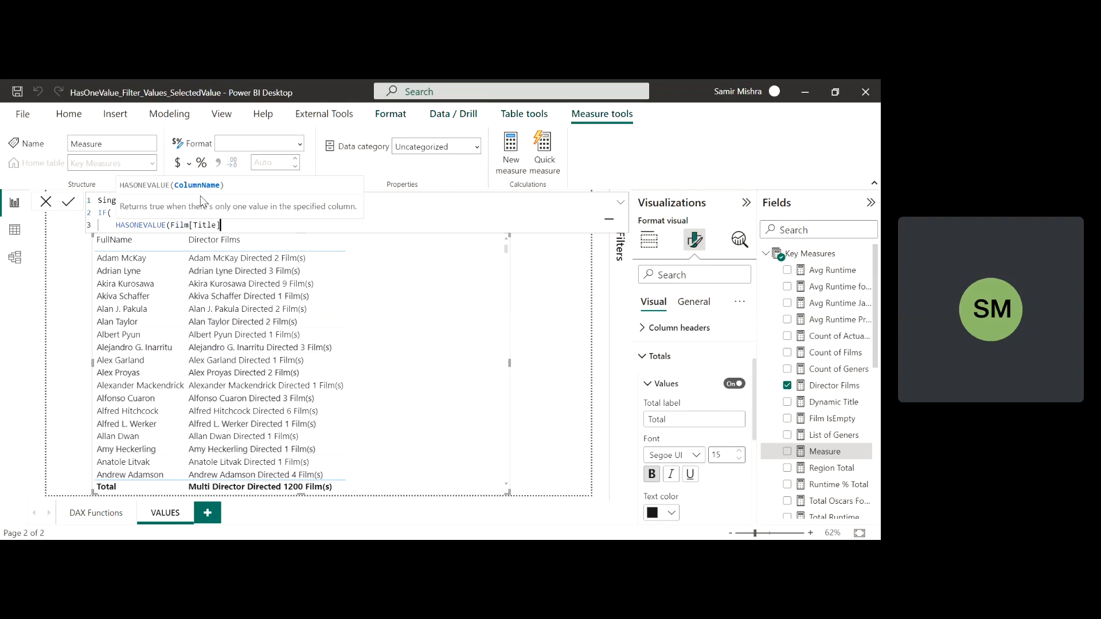
{"action": "type", "text": "),"}
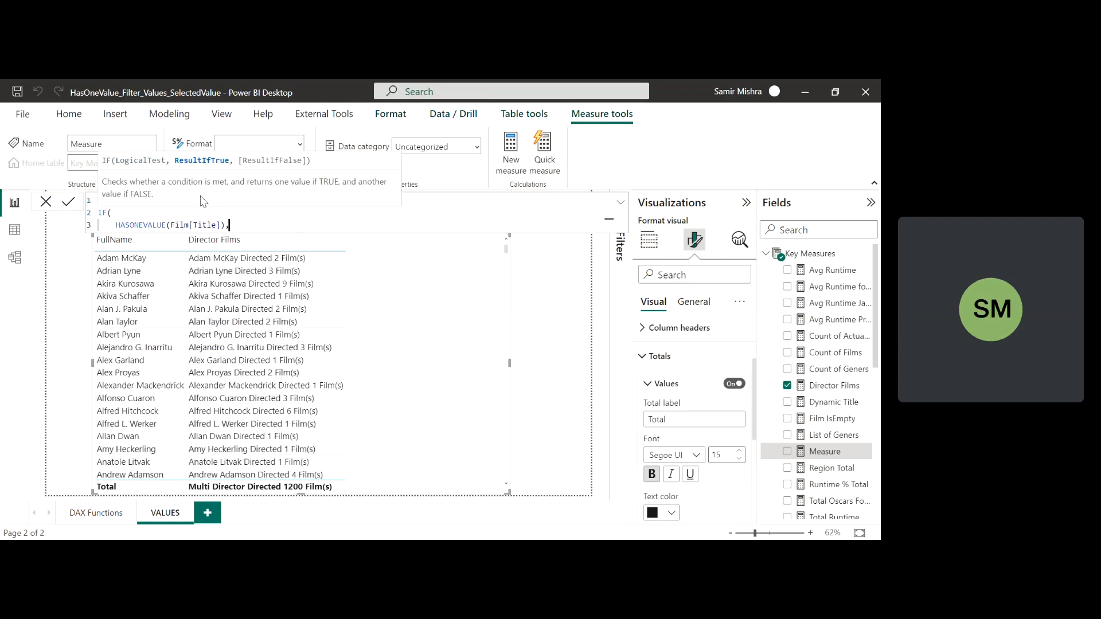
- Add VALUES(Film[Title]) as the IF function's result when the condition is true
{"action": "key", "text": "shift+Return"}
{"action": "type", "text": "V"}
{"action": "key", "text": "Escape"}
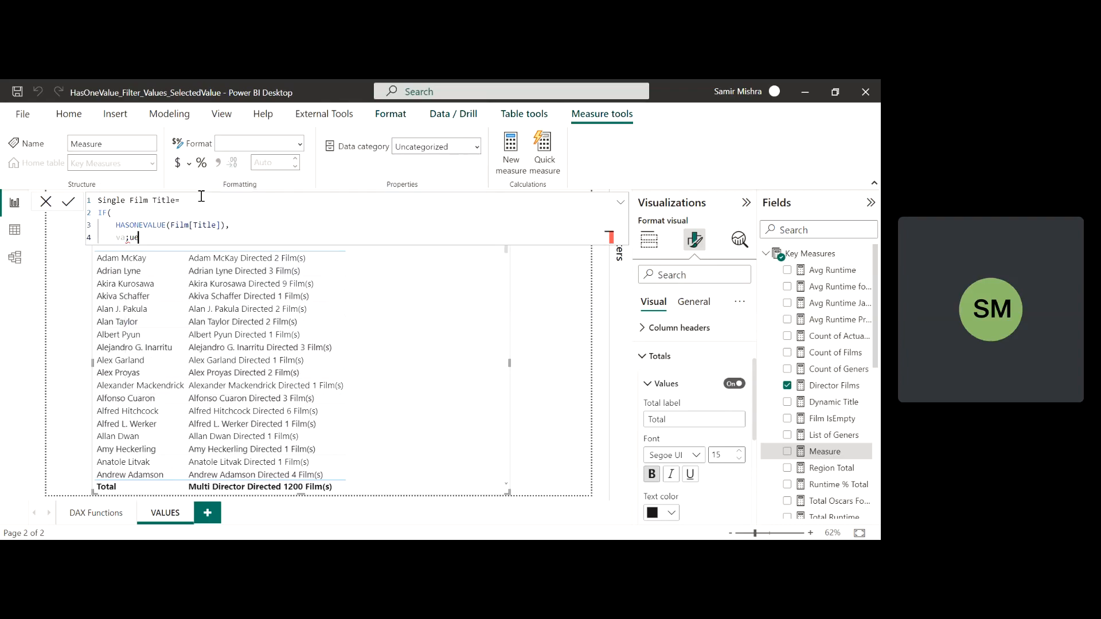
{"action": "type", "text": "alu"}
{"action": "key", "text": "BackSpace"}
{"action": "key", "text": "BackSpace"}
{"action": "key", "text": "BackSpace"}
{"action": "key", "text": "BackSpace"}
{"action": "type", "text": "va"}
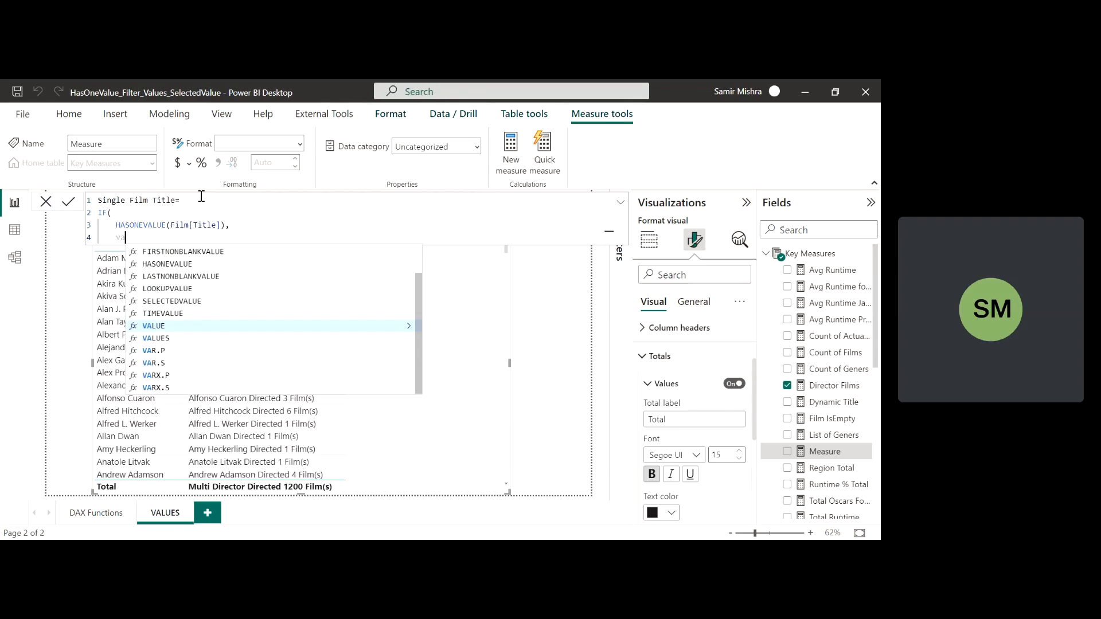
{"action": "type", "text": "lue"}
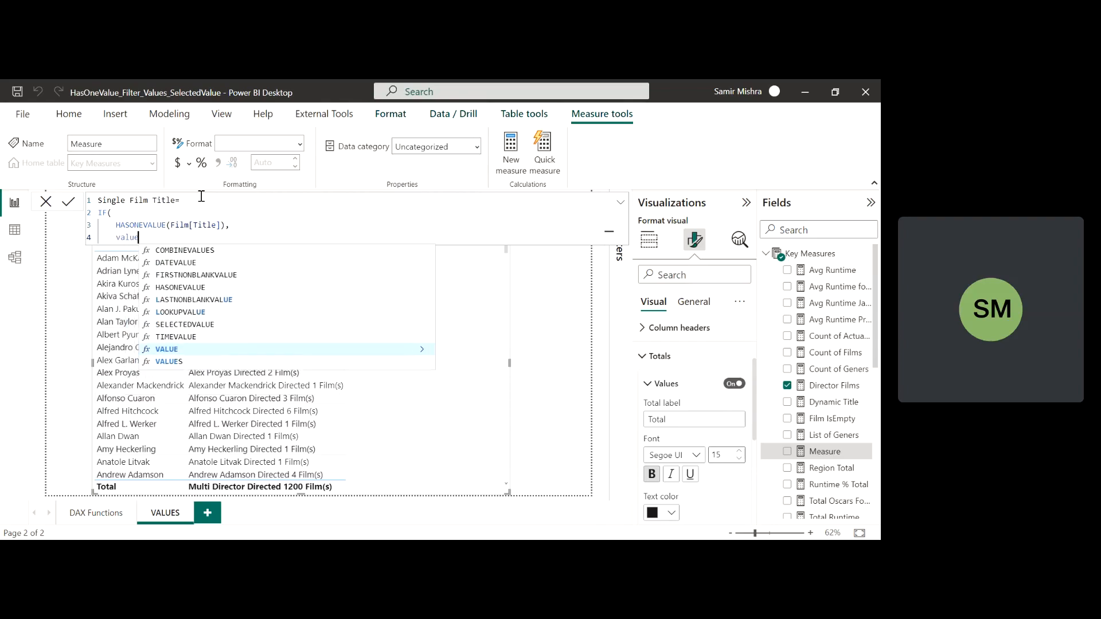
{"action": "type", "text": "s"}
{"action": "key", "text": "Tab"}
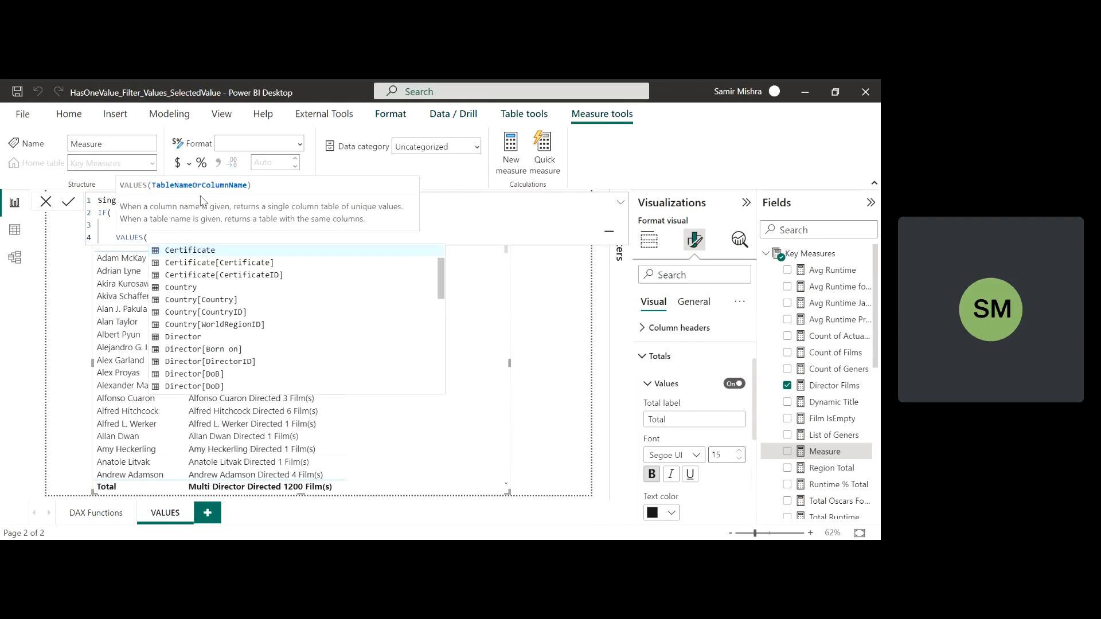
{"action": "type", "text": "tit"}
{"action": "key", "text": "Tab"}
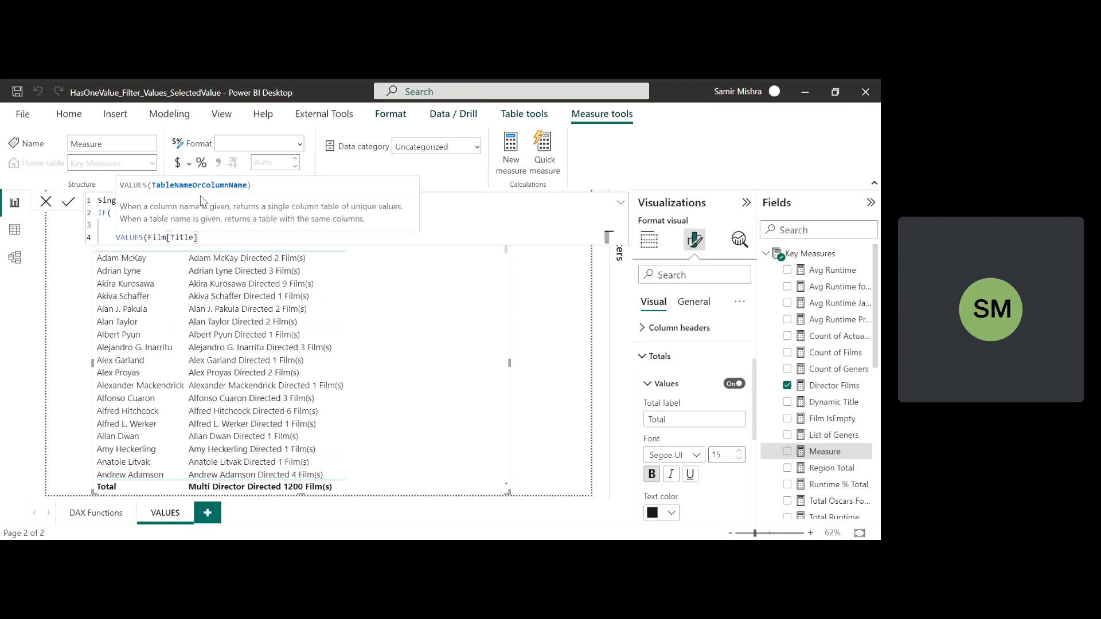
{"action": "type", "text": "),"}
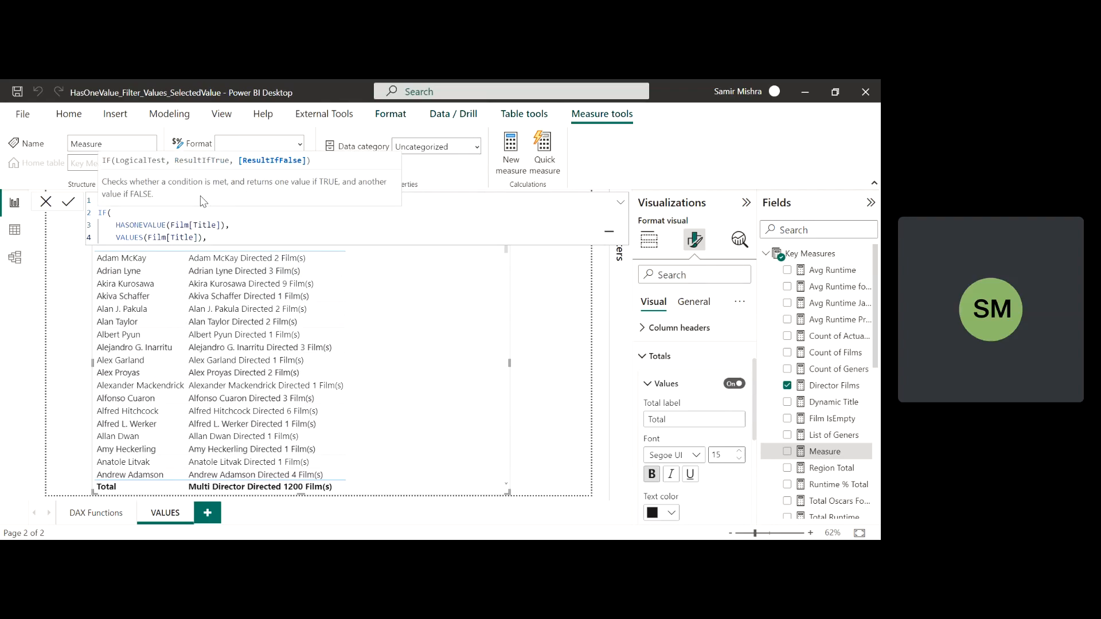
- Add COUNTROWS(Film) as the IF function's result when the condition is false and close the IF
{"action": "key", "text": "Return"}
{"action": "type", "text": "coun"}
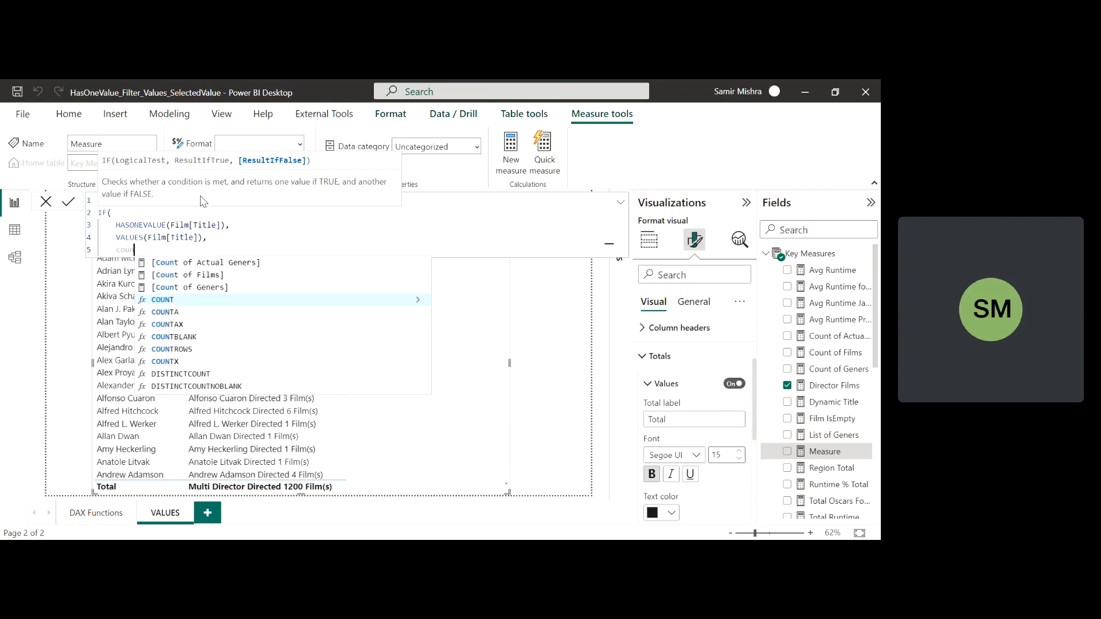
{"action": "type", "text": "trow"}
{"action": "key", "text": "Tab"}
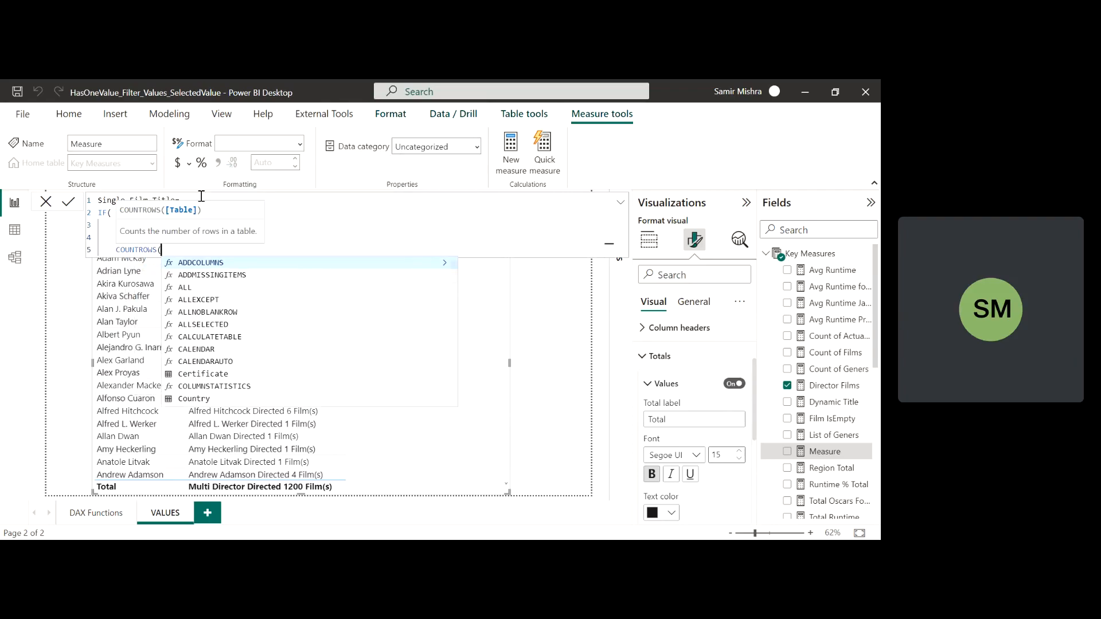
{"action": "type", "text": "f"}
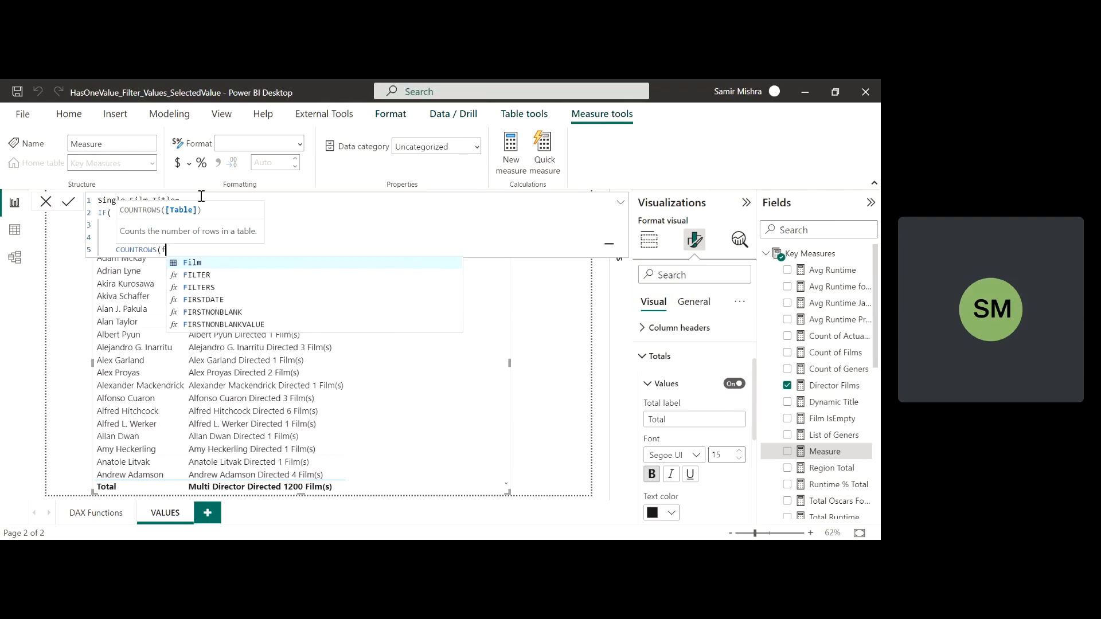
{"action": "type", "text": "ilm"}
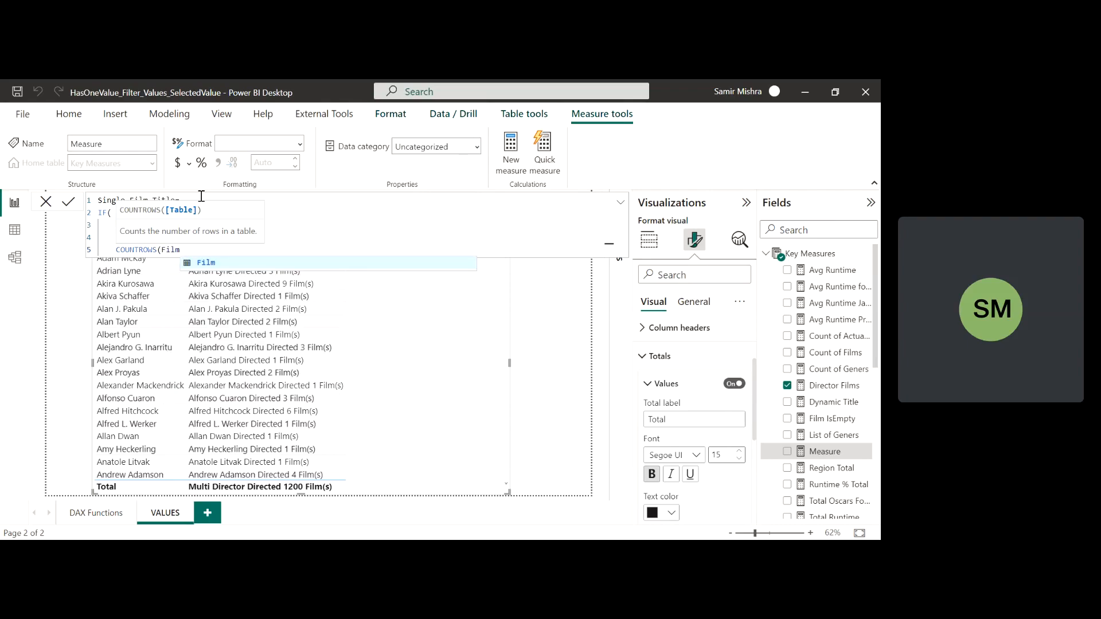
{"action": "type", "text": ")"}
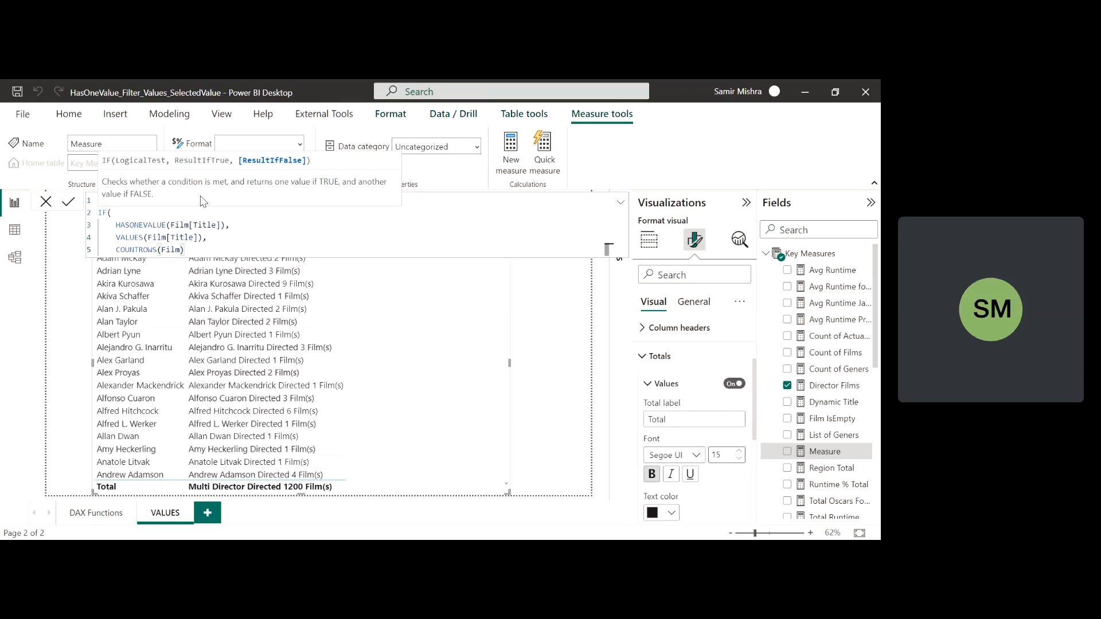
{"action": "key", "text": "shift+Return"}
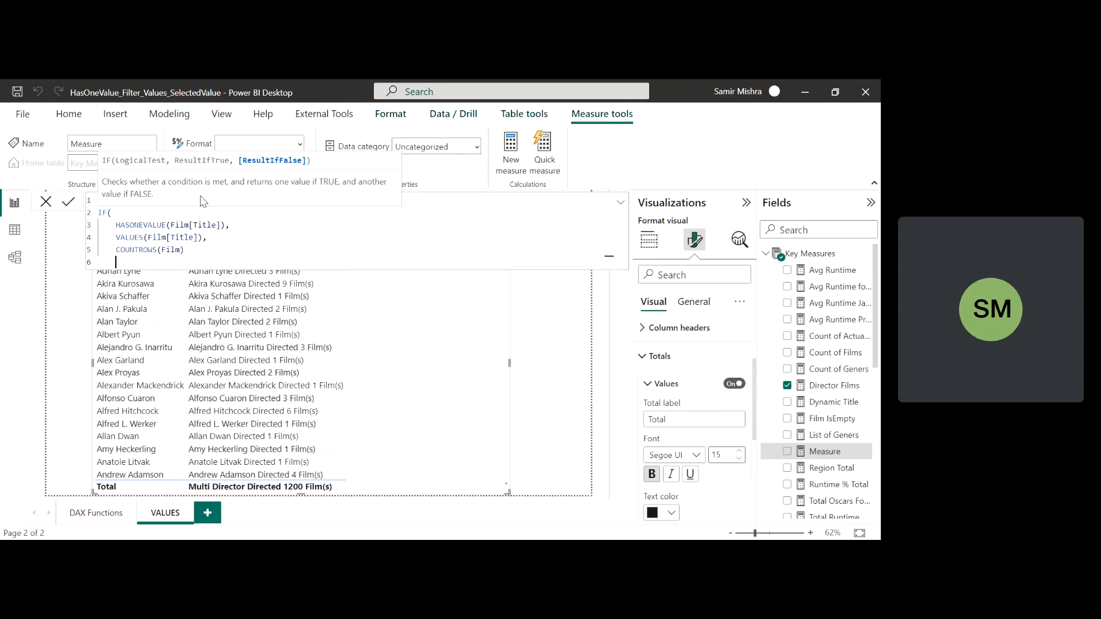
{"action": "type", "text": ")"}
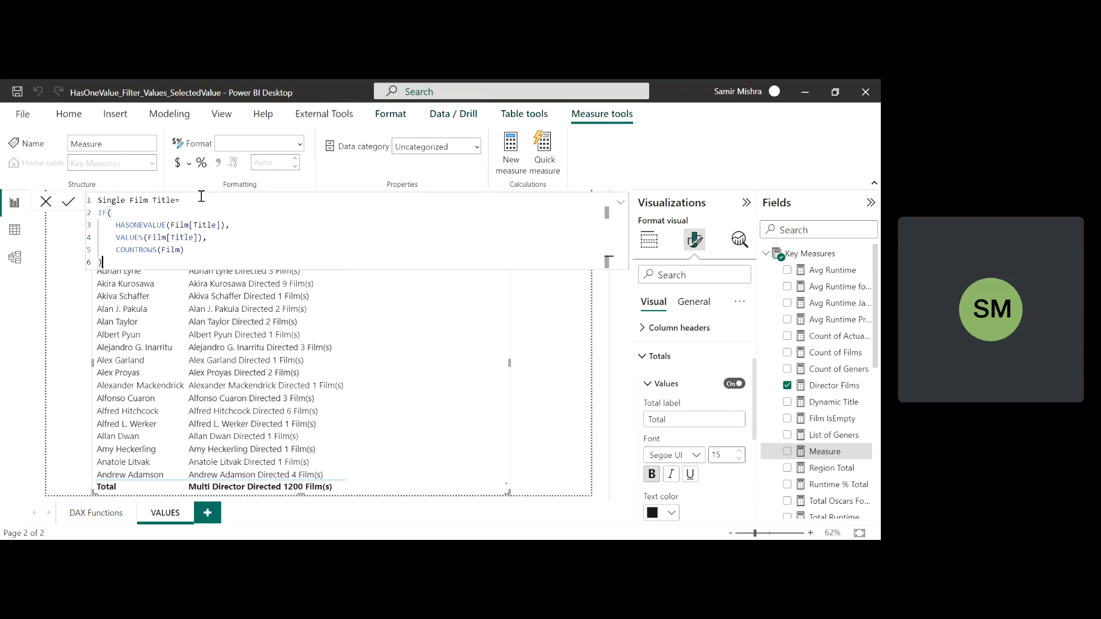
- Try to join " " and "Film(s) after the IF's closing parenthesis, and remove that addition
{"action": "type", "text": " &\" \" & \"Fim"}
{"action": "key", "text": "BackSpace"}
{"action": "type", "text": "lm(s)"}
{"action": "key", "text": "Return"}
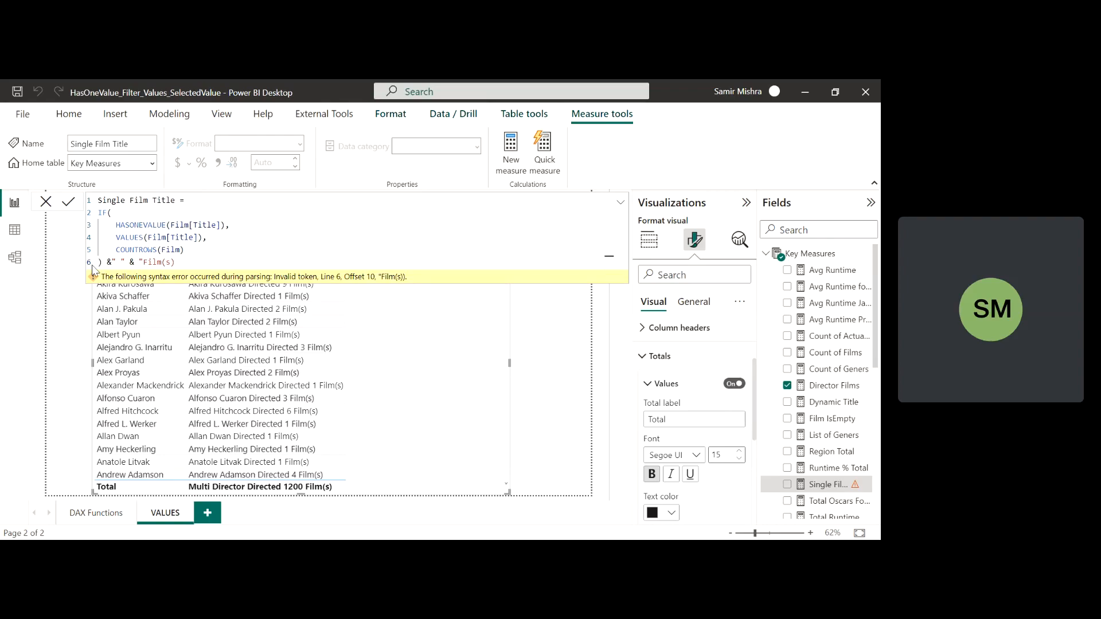
{"action": "left_click_drag", "start_coordinate": [175, 262], "coordinate": [105, 262]}
{"action": "key", "text": "BackSpace"}
- Join "Films" after COUNTROWS(Film), commit the measure and add Single Film Title to the table visual
{"action": "left_click", "coordinate": [198, 250]}
{"action": "type", "text": "& \"Films\""}
{"action": "key", "text": "Down"}
{"action": "key", "text": "Return"}
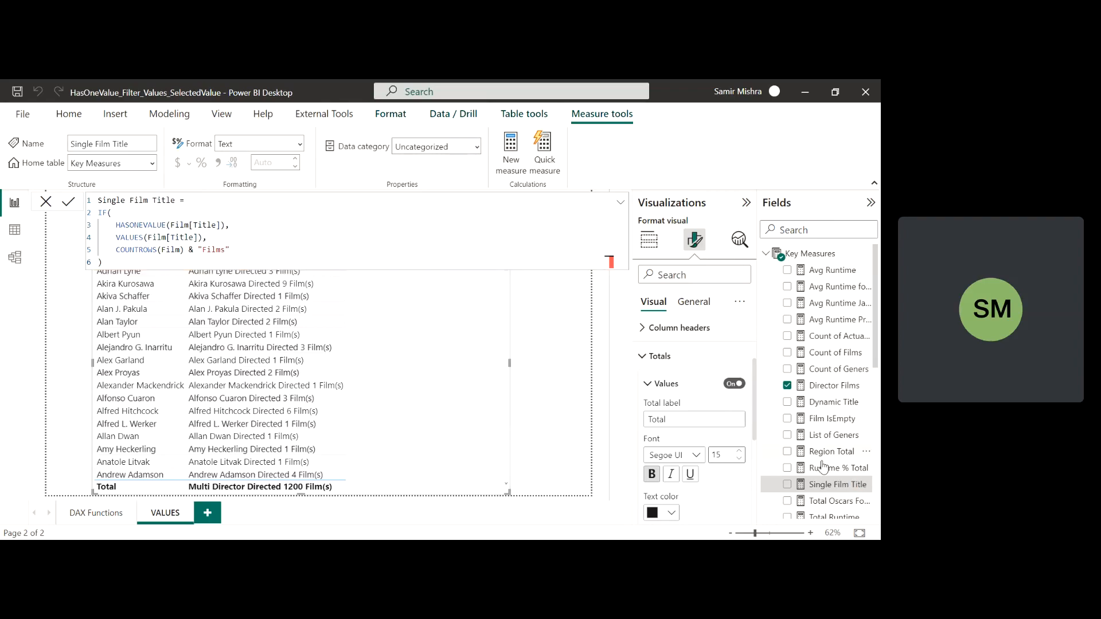
{"action": "left_click", "coordinate": [787, 484]}
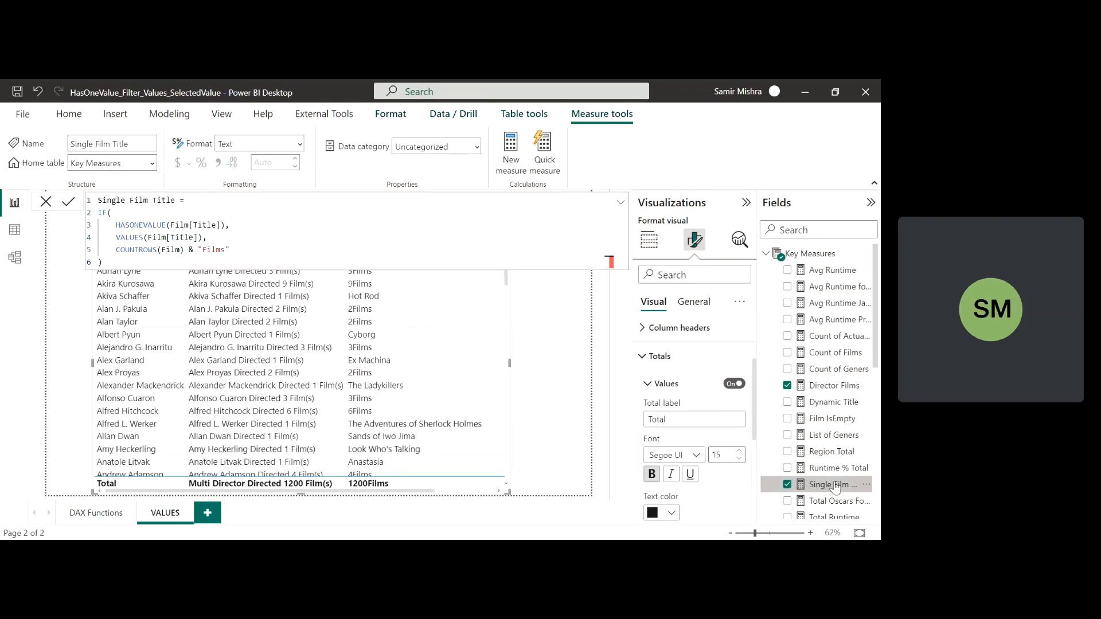
{"action": "left_click", "coordinate": [531, 331]}
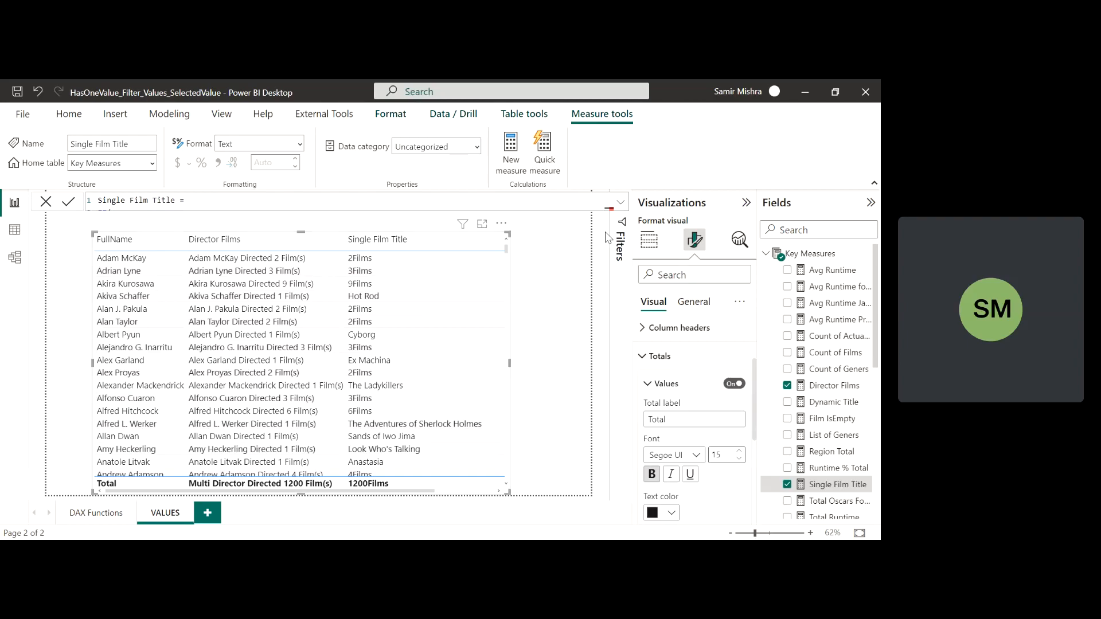
- Examine the HASONEVALUE test in the Single Film Title formula and collapse the formula
{"action": "left_click", "coordinate": [621, 204]}
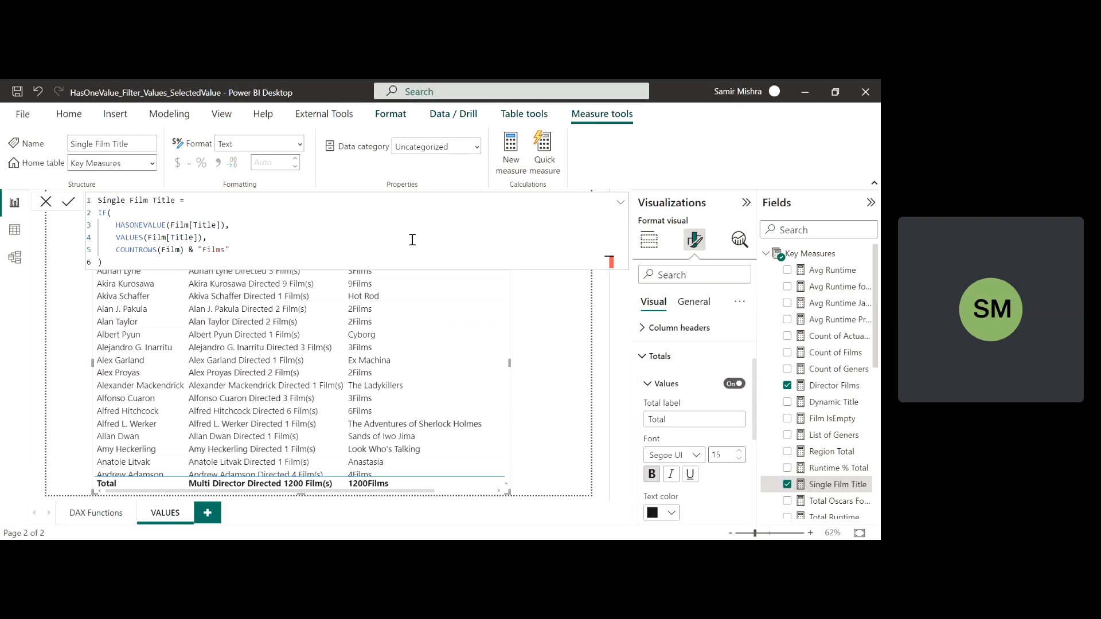
{"action": "left_click", "coordinate": [620, 205]}
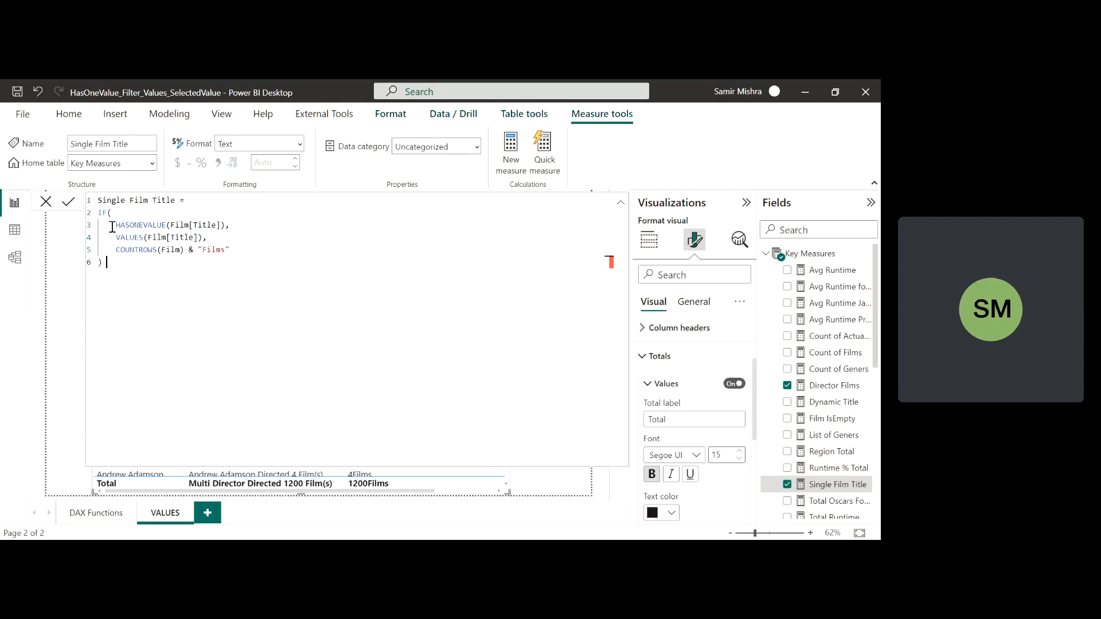
{"action": "left_click_drag", "start_coordinate": [116, 227], "coordinate": [166, 227]}
{"action": "left_click", "coordinate": [621, 206]}
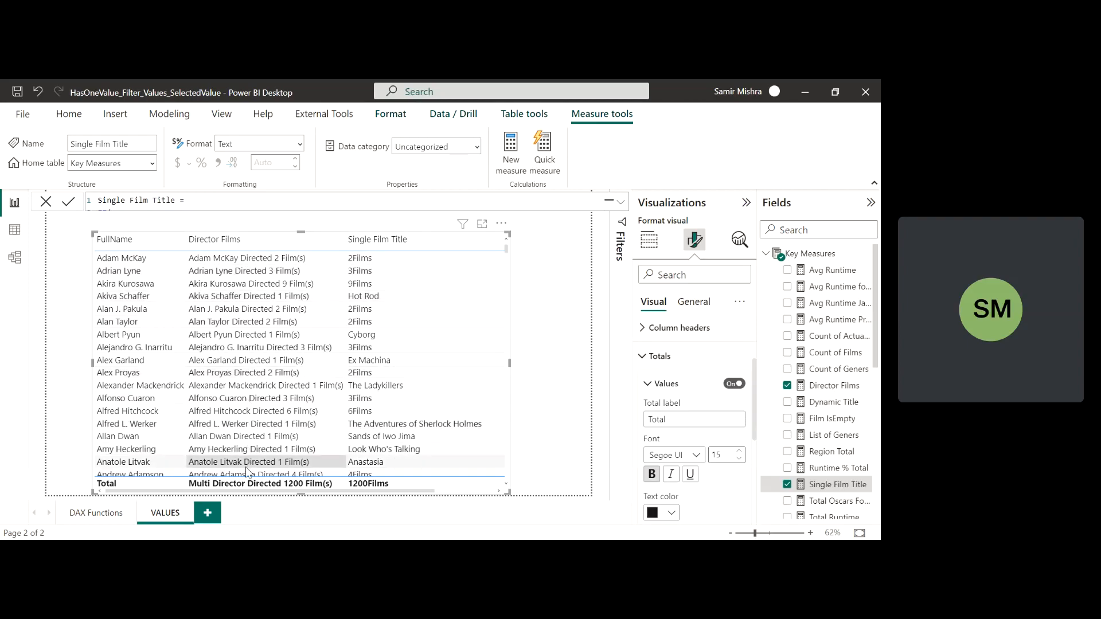
- Replace HASONEVALUE with HASONEFILTER in the Director Films measure, commit it and collapse its formula
{"action": "left_click", "coordinate": [833, 387]}
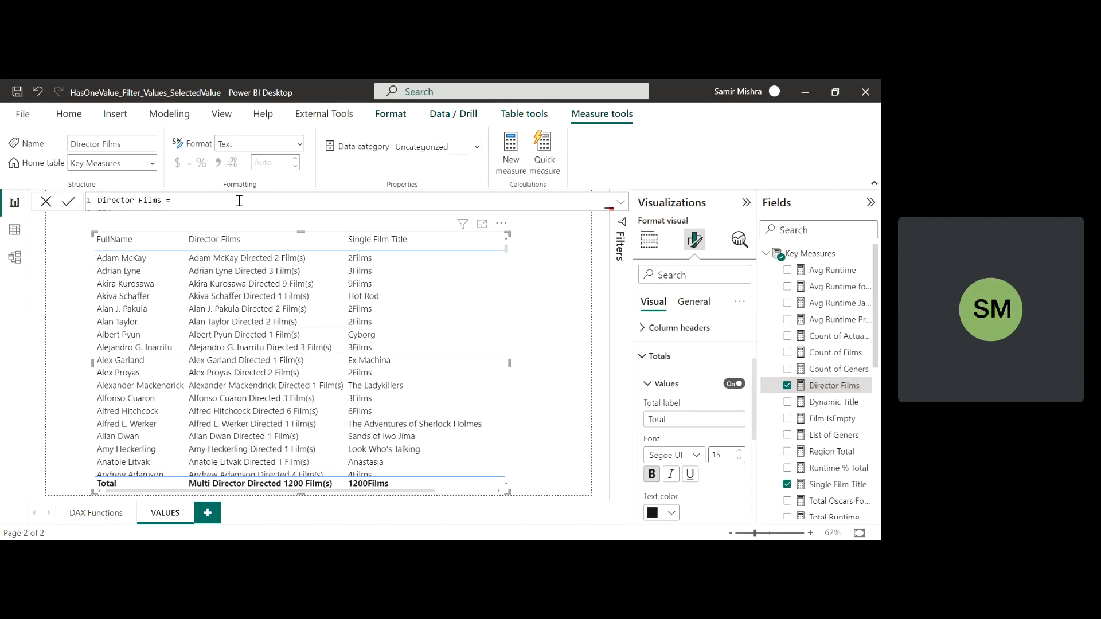
{"action": "left_click", "coordinate": [619, 203]}
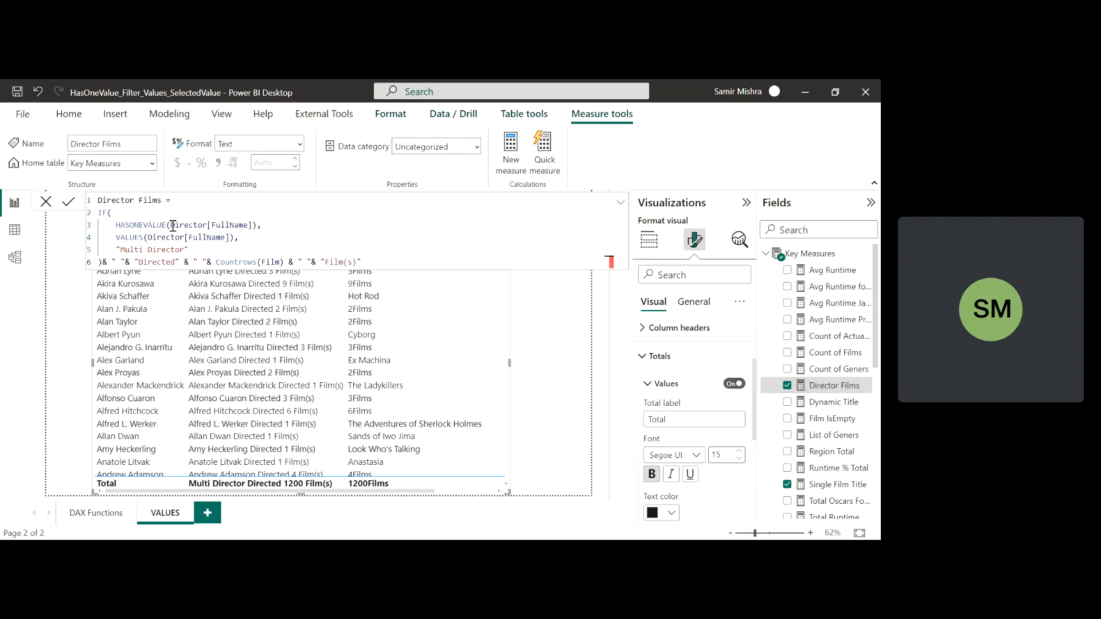
{"action": "left_click_drag", "start_coordinate": [166, 226], "coordinate": [143, 225]}
{"action": "type", "text": "FILTER"}
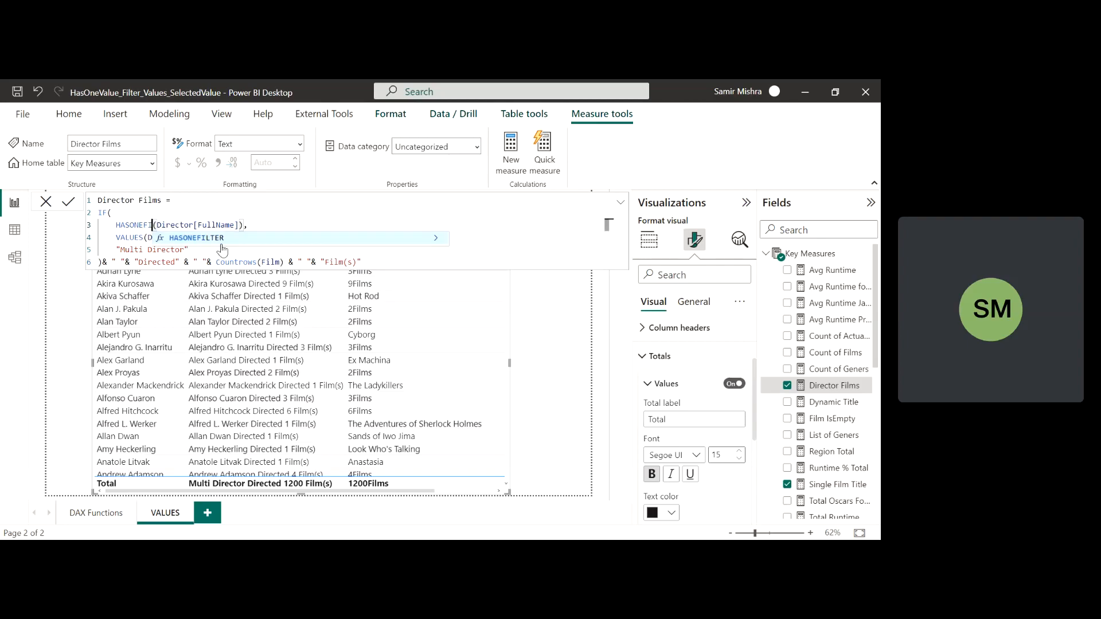
{"action": "left_click", "coordinate": [389, 263]}
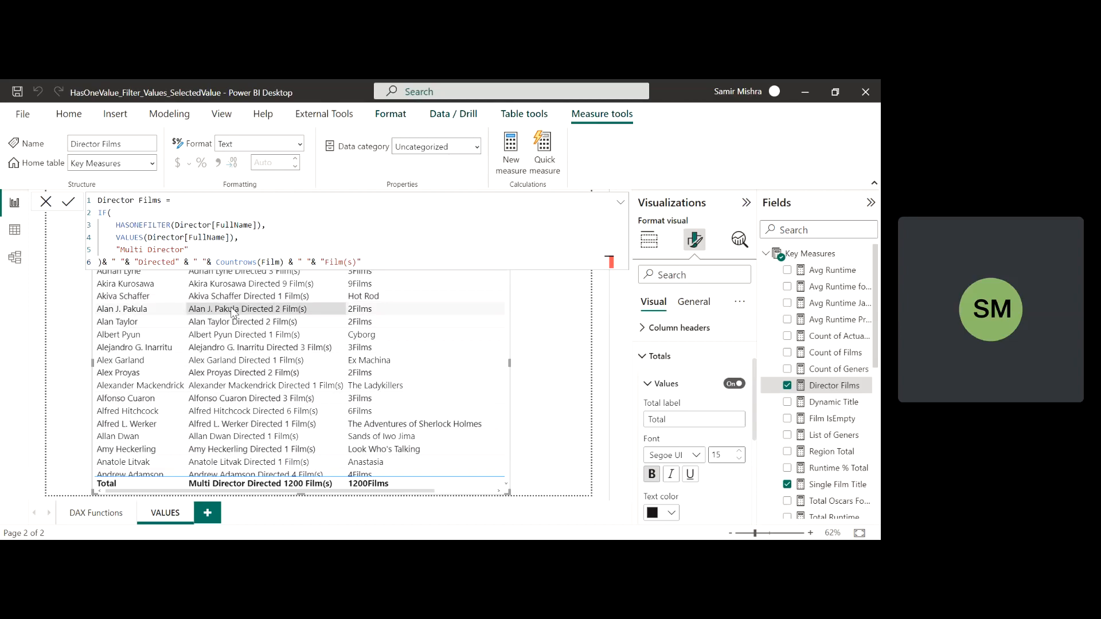
{"action": "left_click", "coordinate": [619, 204]}
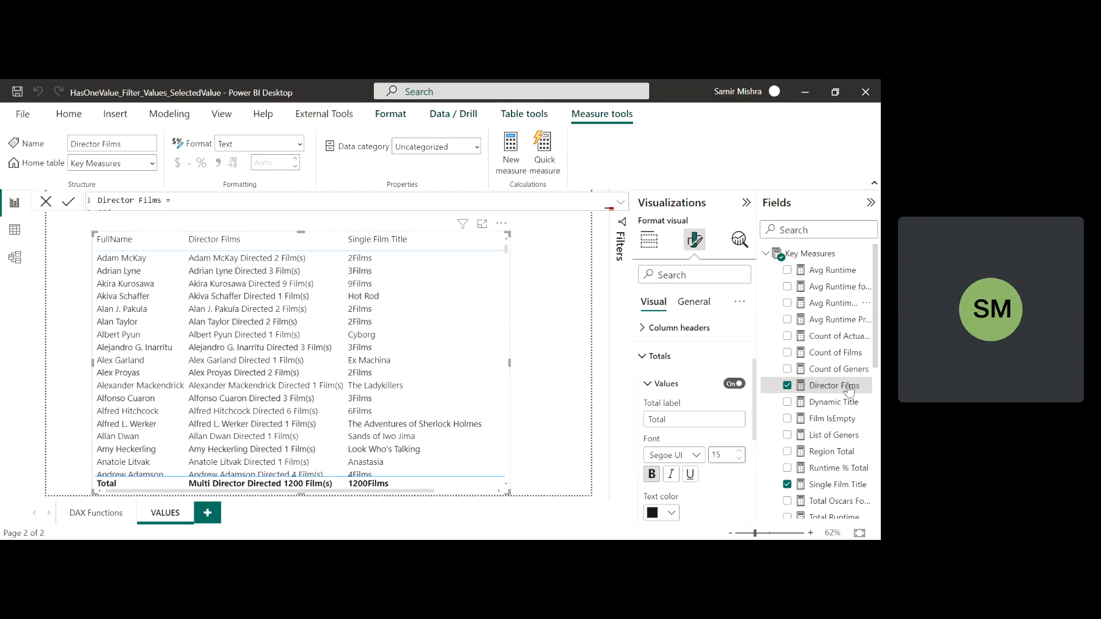
- Change the Single Film Title measure's condition to HASONEFILTER(Film[Title]), commit it and collapse its formula
{"action": "left_click", "coordinate": [838, 491]}
{"action": "left_click", "coordinate": [620, 203]}
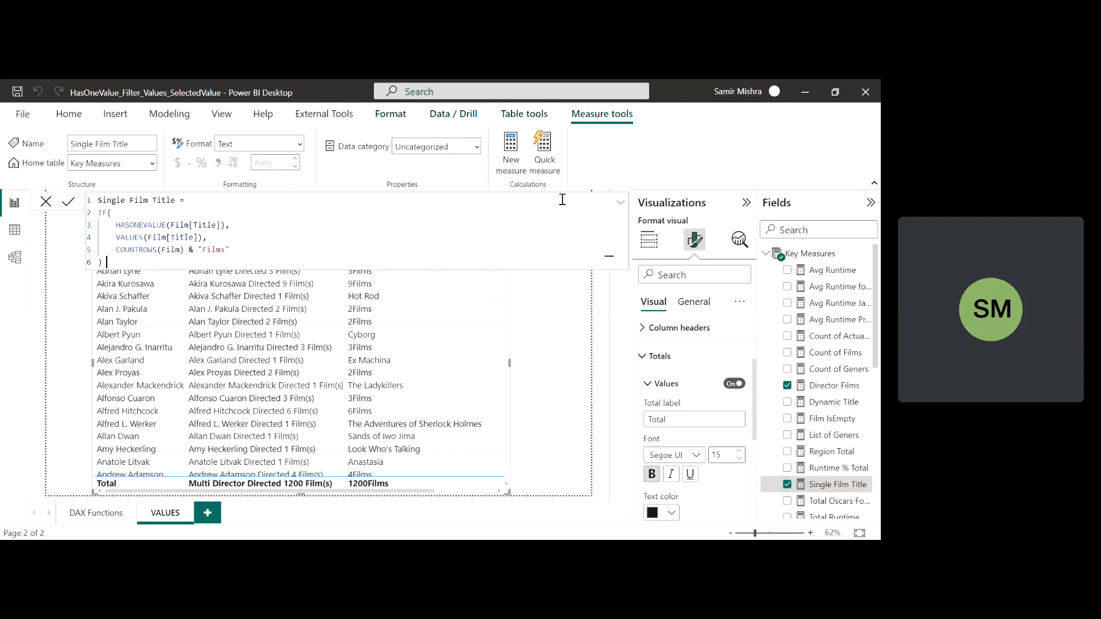
{"action": "left_click", "coordinate": [154, 225]}
{"action": "key", "text": "Delete"}
{"action": "key", "text": "Delete"}
{"action": "key", "text": "Delete"}
{"action": "key", "text": "BackSpace"}
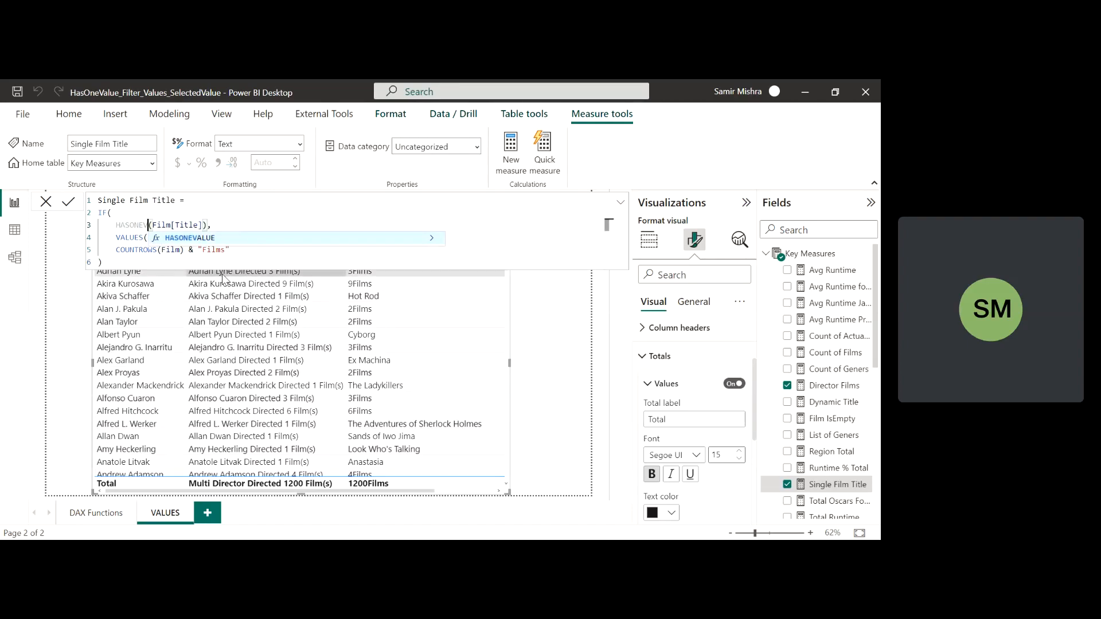
{"action": "key", "text": "BackSpace"}
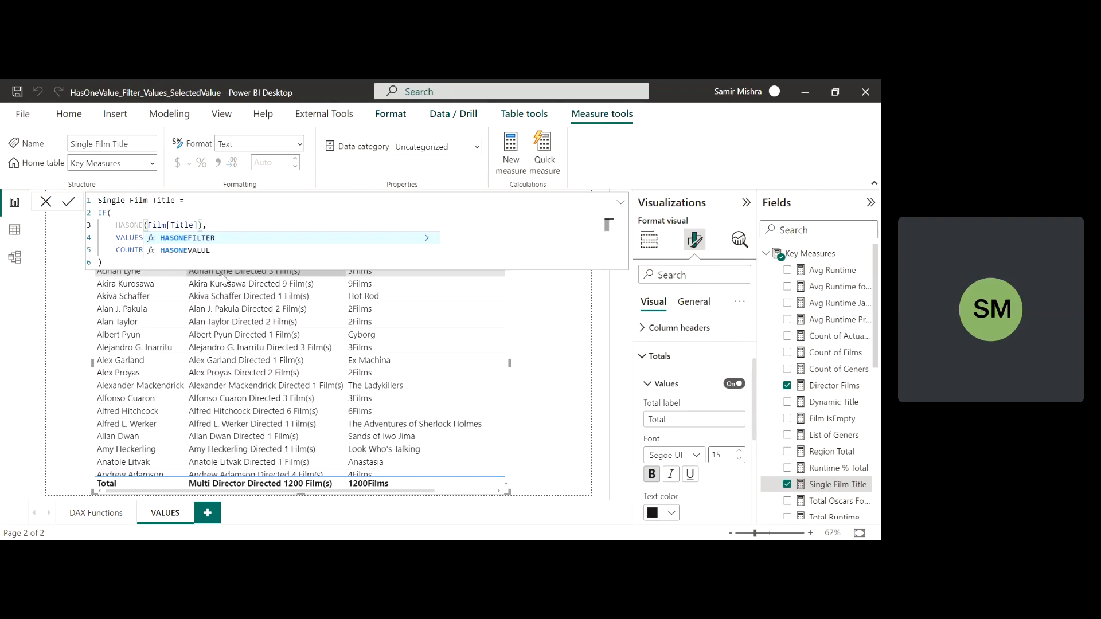
{"action": "key", "text": "Tab"}
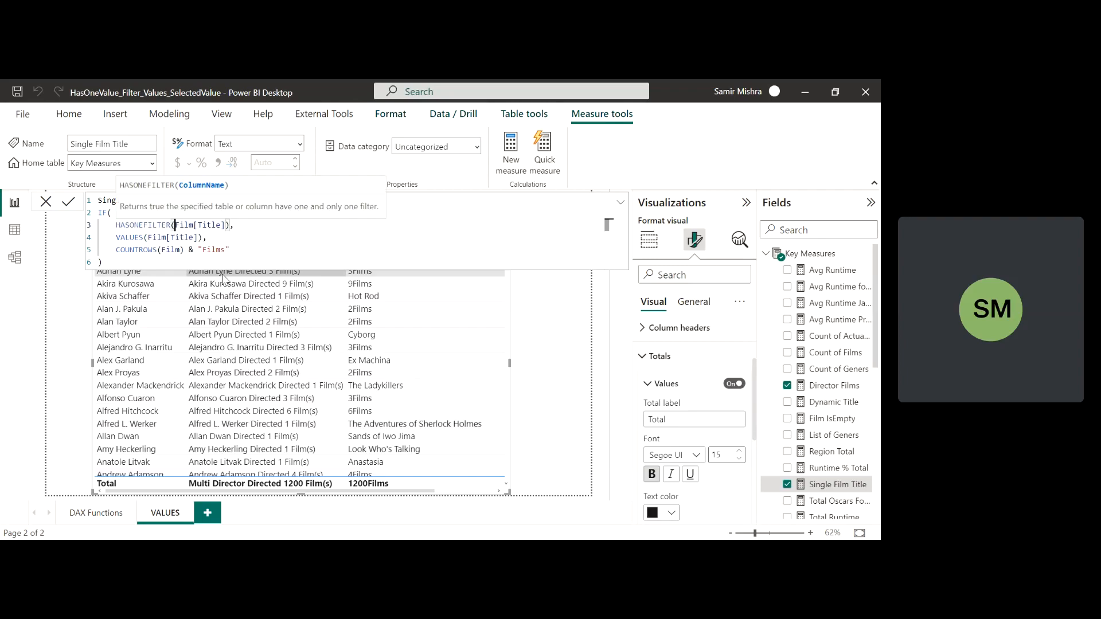
{"action": "left_click", "coordinate": [131, 259]}
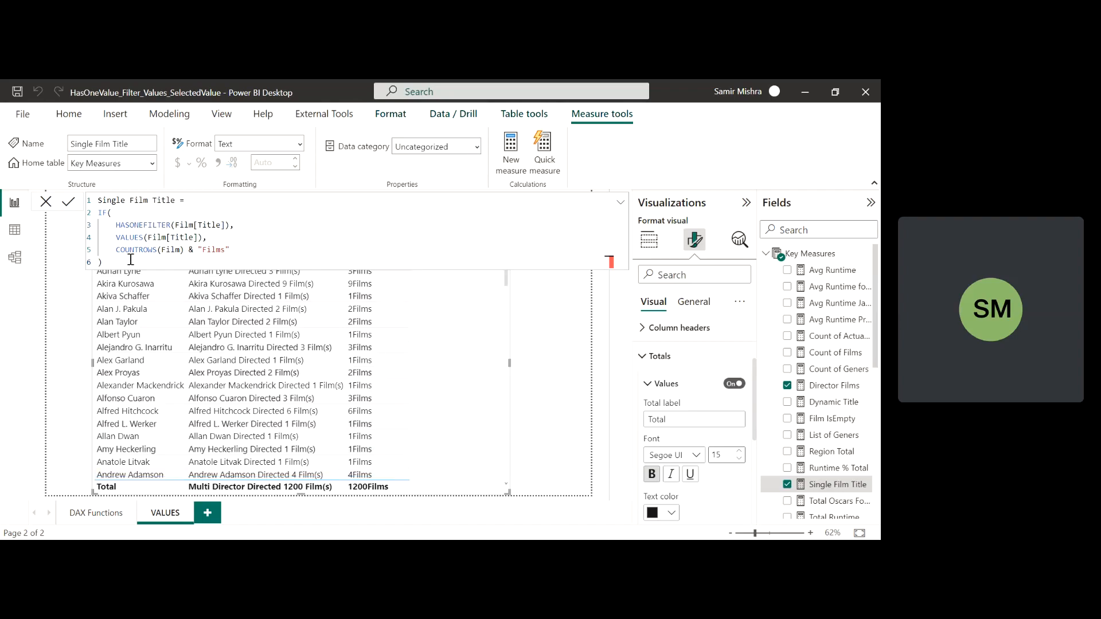
{"action": "left_click", "coordinate": [621, 203]}
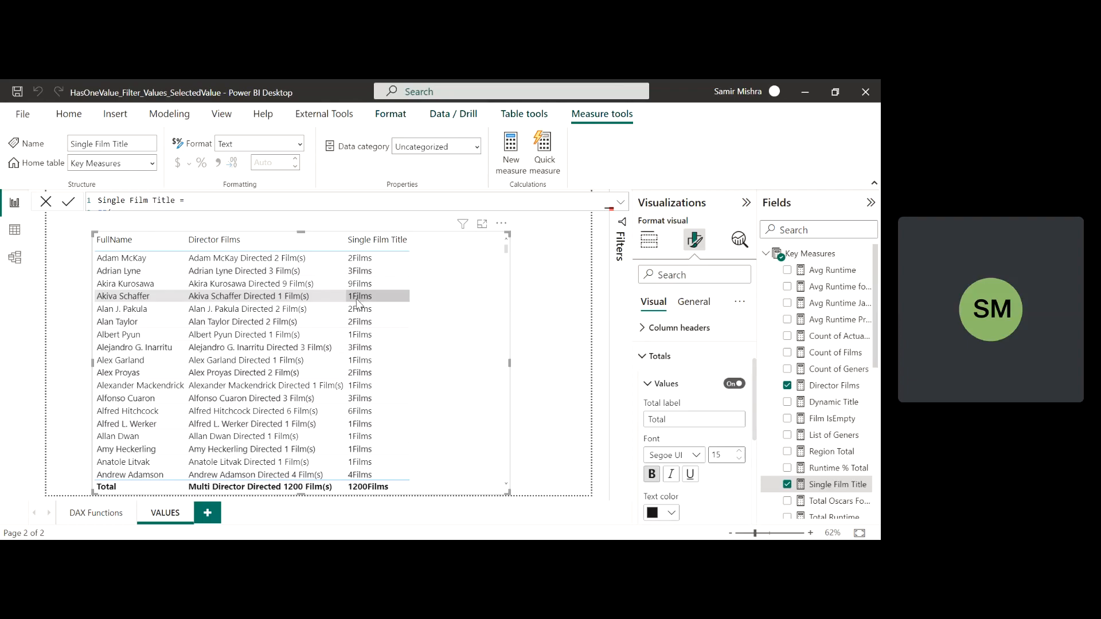
- Examine the HASONEFILTER condition, the VALUES result and the COUNTROWS alternative in the Single Film Title formula
{"action": "left_click", "coordinate": [621, 203]}
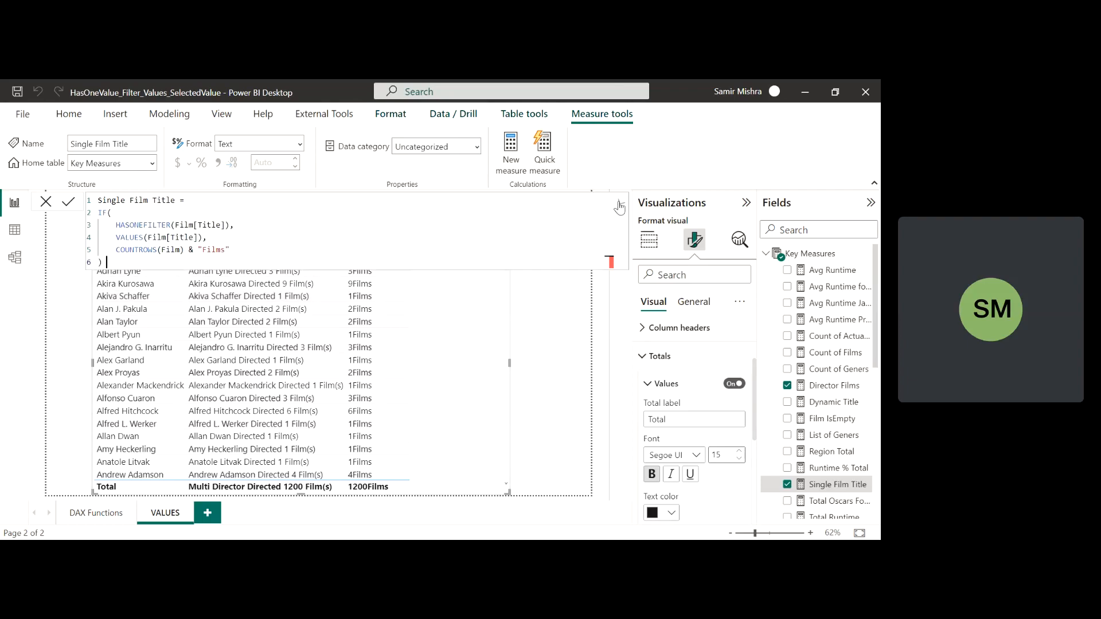
{"action": "left_click_drag", "start_coordinate": [114, 252], "coordinate": [230, 250]}
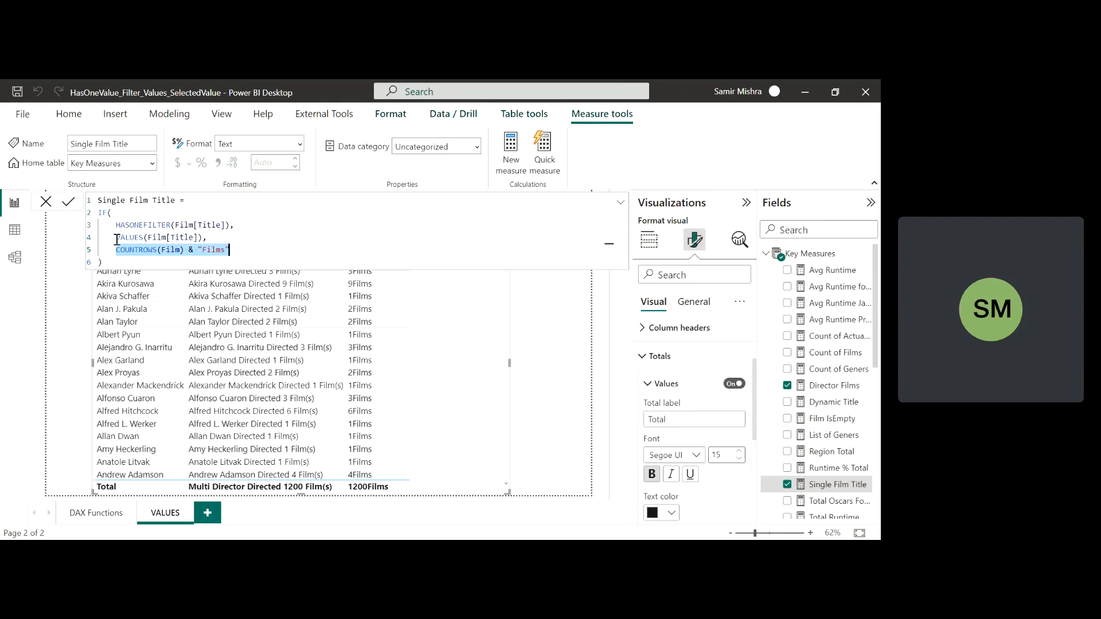
{"action": "left_click_drag", "start_coordinate": [116, 224], "coordinate": [230, 226]}
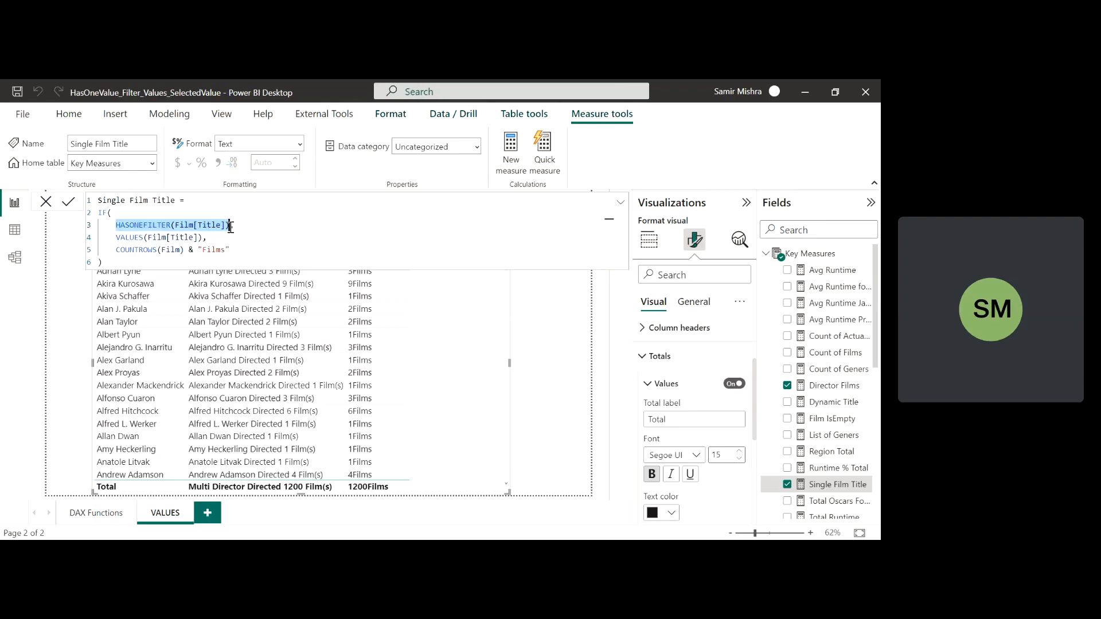
{"action": "left_click_drag", "start_coordinate": [112, 239], "coordinate": [204, 237]}
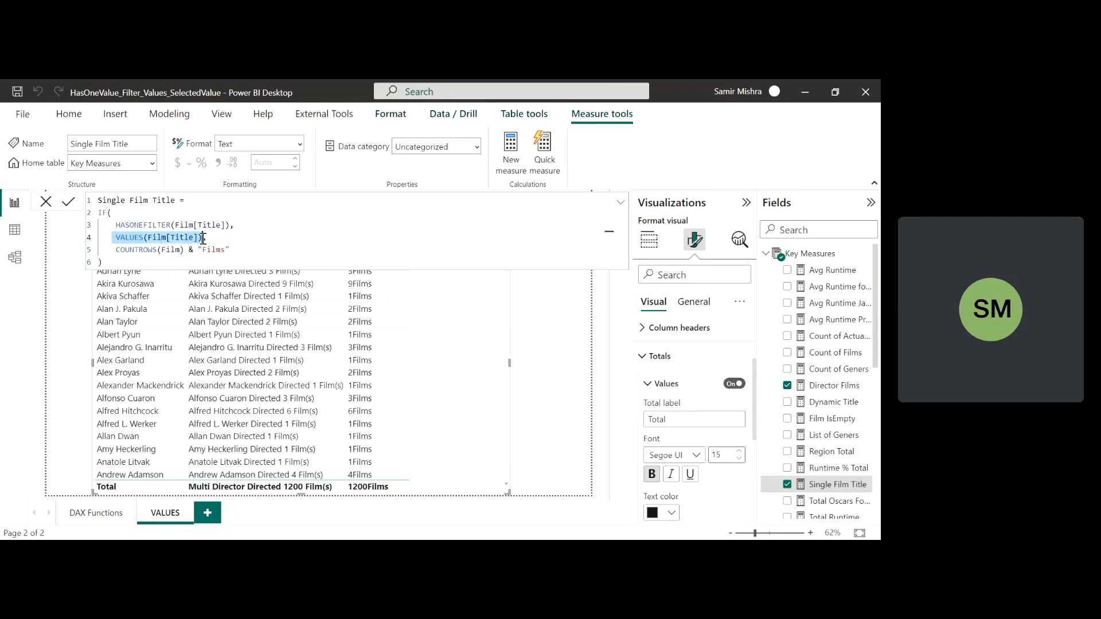
{"action": "left_click", "coordinate": [116, 250]}
{"action": "left_click_drag", "start_coordinate": [116, 251], "coordinate": [230, 250]}
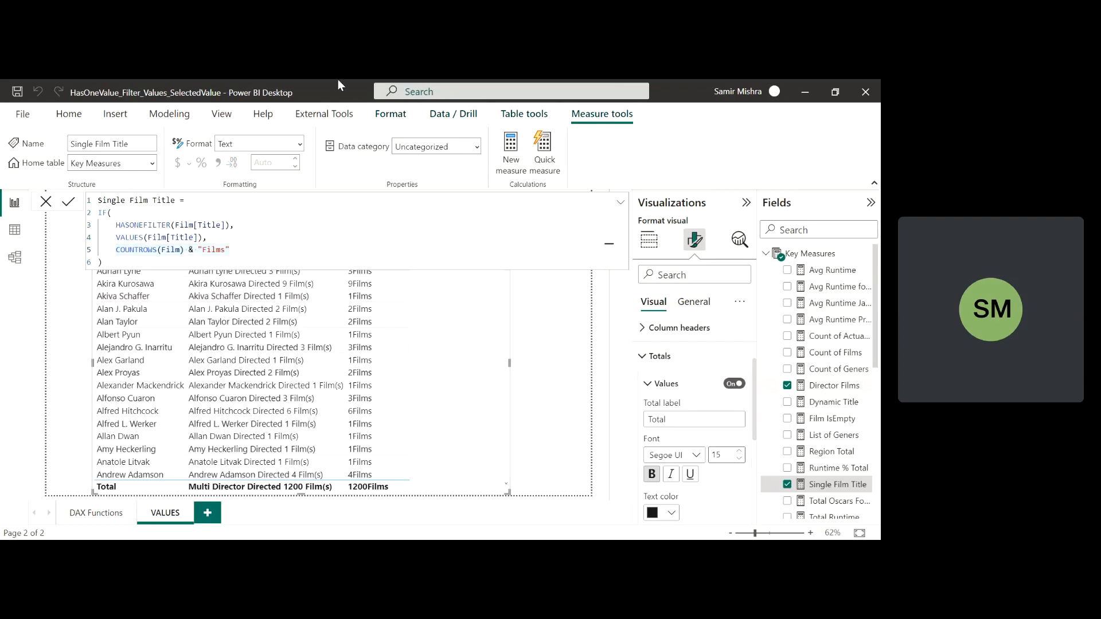
- Examine the Director[FullName] argument of HASONEFILTER in the Director Films formula and collapse the formula
{"action": "left_click", "coordinate": [833, 386]}
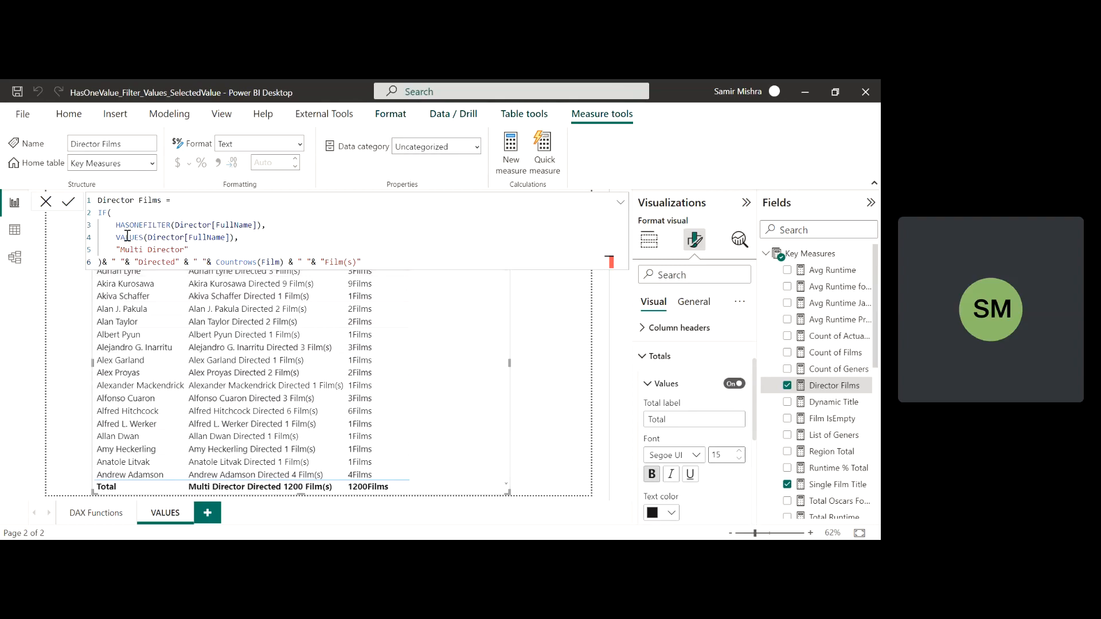
{"action": "left_click", "coordinate": [176, 226]}
{"action": "left_click_drag", "start_coordinate": [198, 227], "coordinate": [254, 226]}
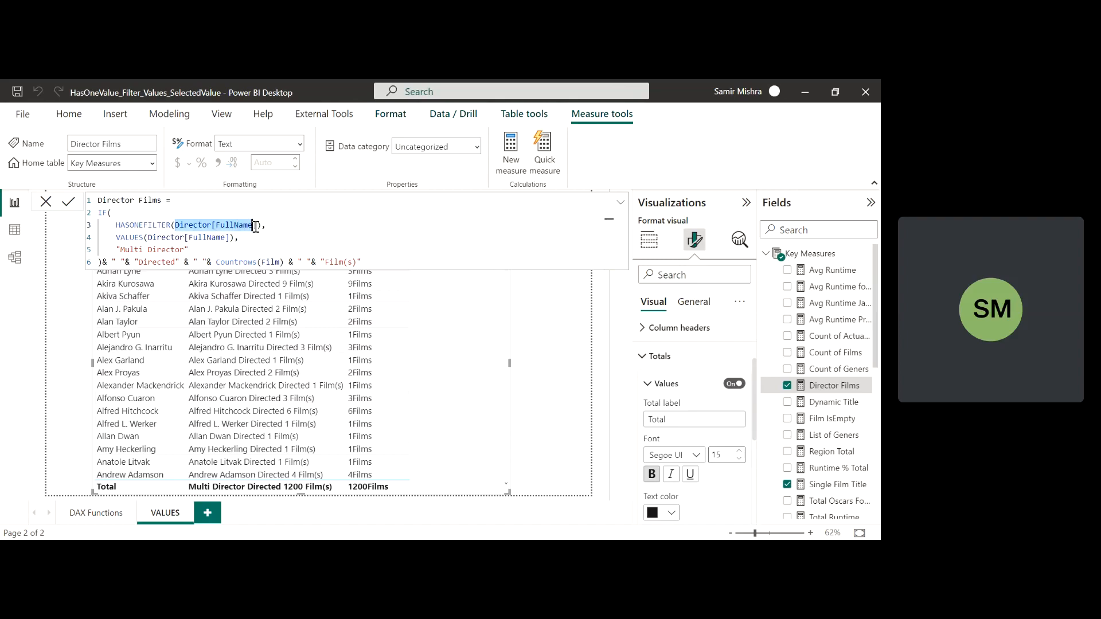
{"action": "key", "text": "shift+Right"}
{"action": "left_click", "coordinate": [621, 203]}
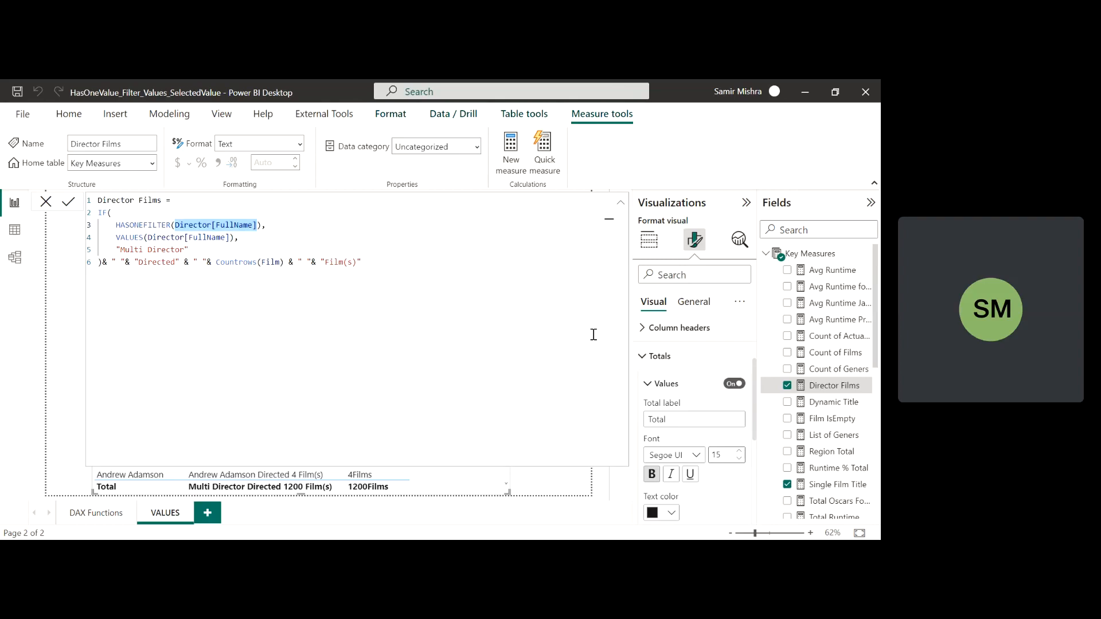
{"action": "left_click", "coordinate": [620, 203]}
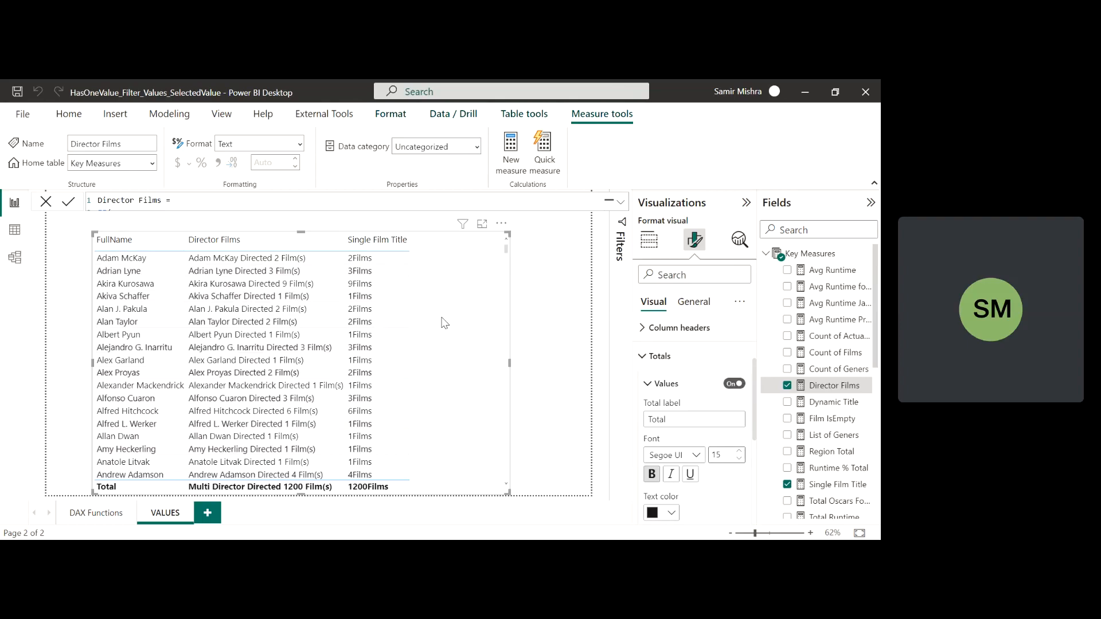
- Show the data model with the measure formula collapsed and examine the Director table's fields down to FullName
{"action": "left_click", "coordinate": [15, 258]}
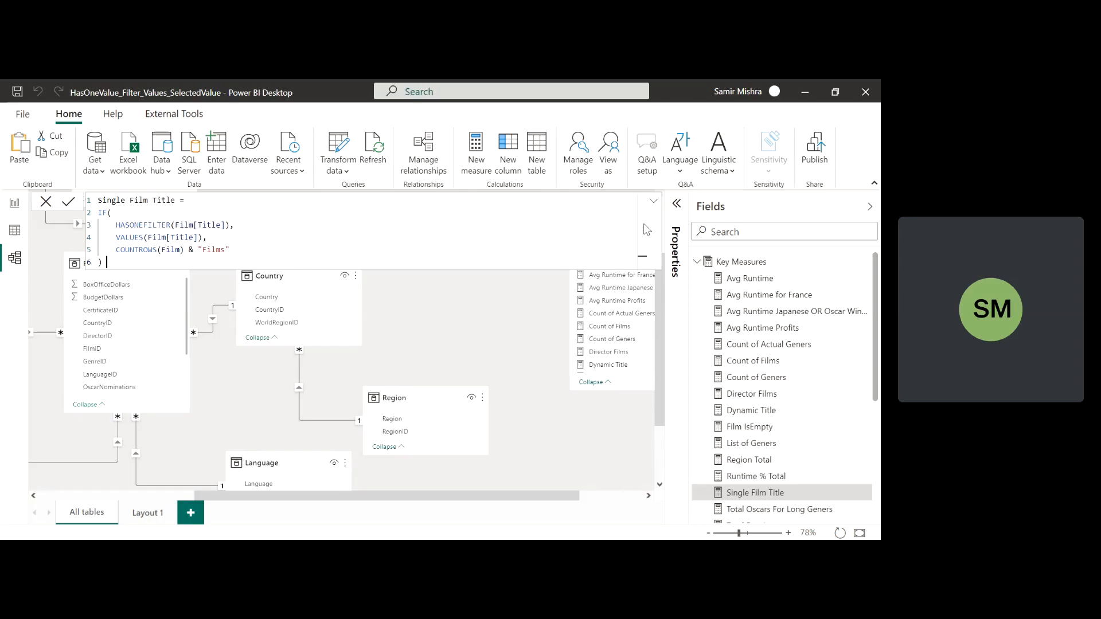
{"action": "left_click", "coordinate": [654, 202]}
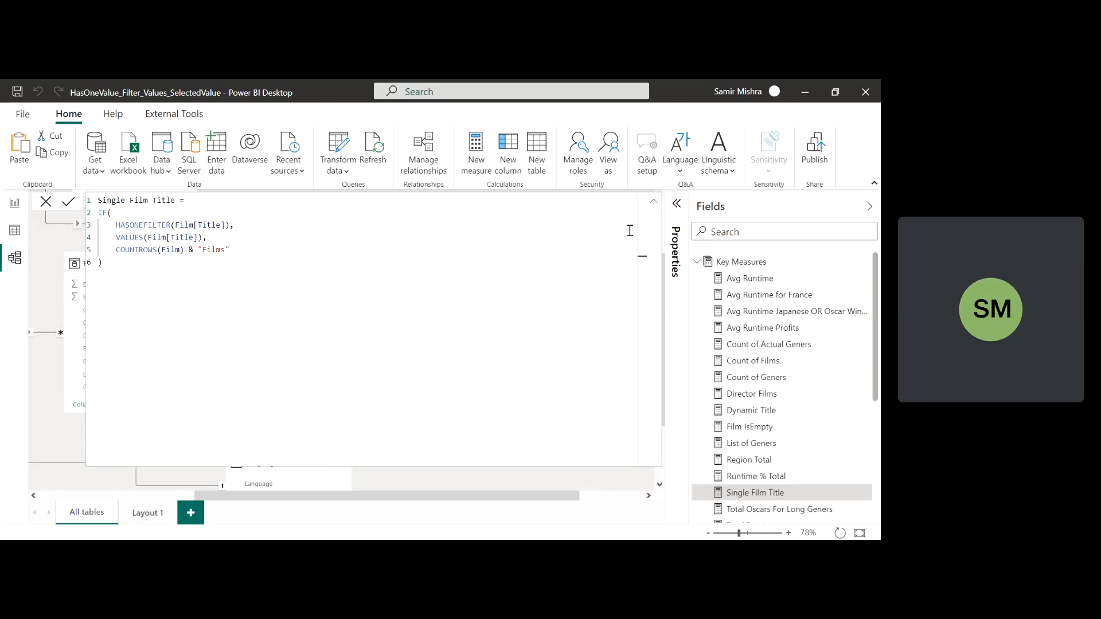
{"action": "left_click", "coordinate": [654, 202]}
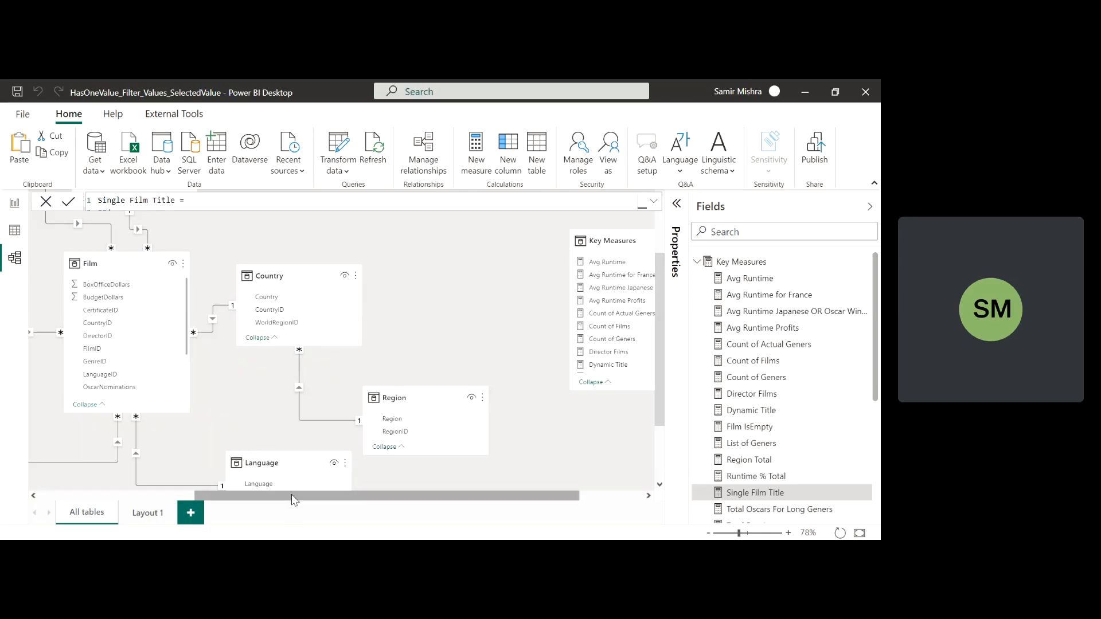
{"action": "left_click_drag", "start_coordinate": [289, 497], "coordinate": [96, 498]}
{"action": "scroll", "coordinate": [304, 404], "scroll_direction": "down", "scroll_amount": 1}
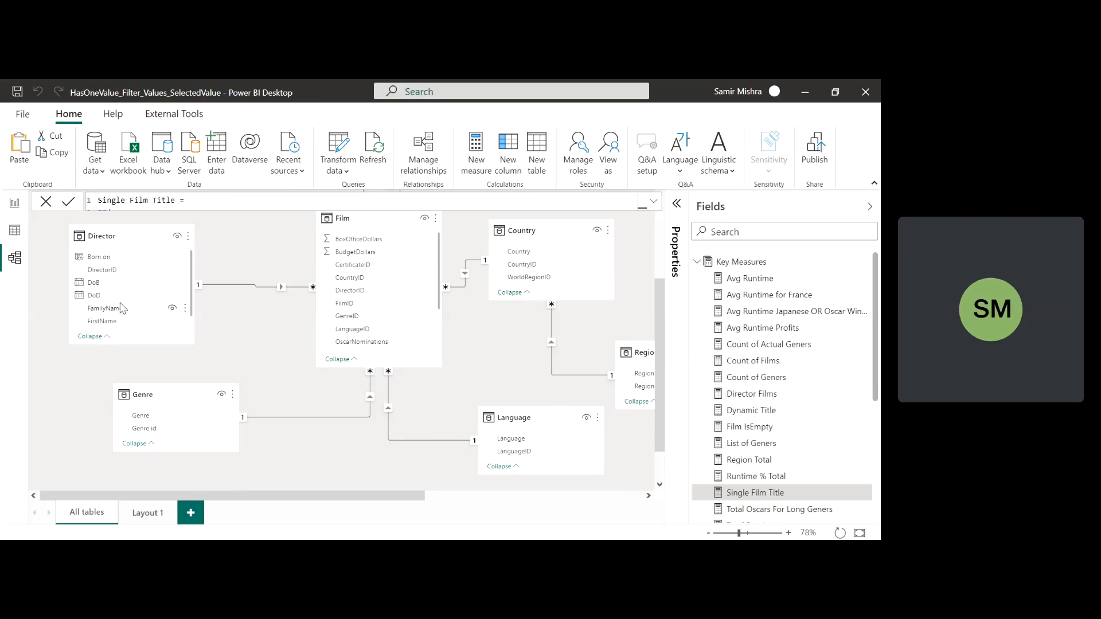
{"action": "scroll", "coordinate": [122, 310], "scroll_direction": "down", "scroll_amount": 1}
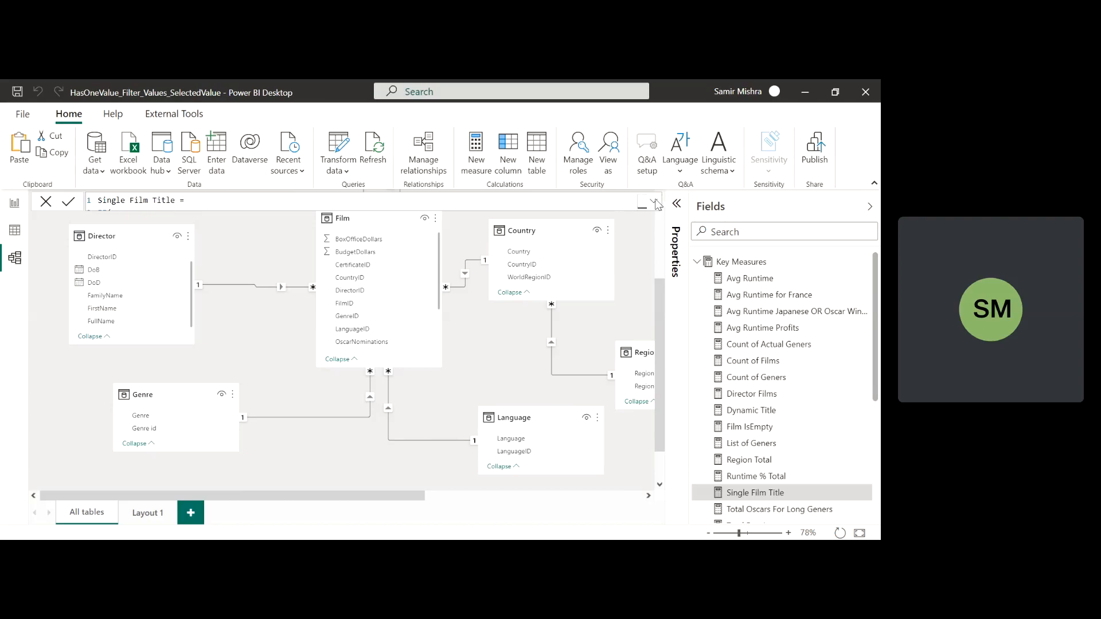
- Examine Film[Title] in the Single Film Title condition and locate the Title field in the model's Film table
{"action": "left_click", "coordinate": [309, 216]}
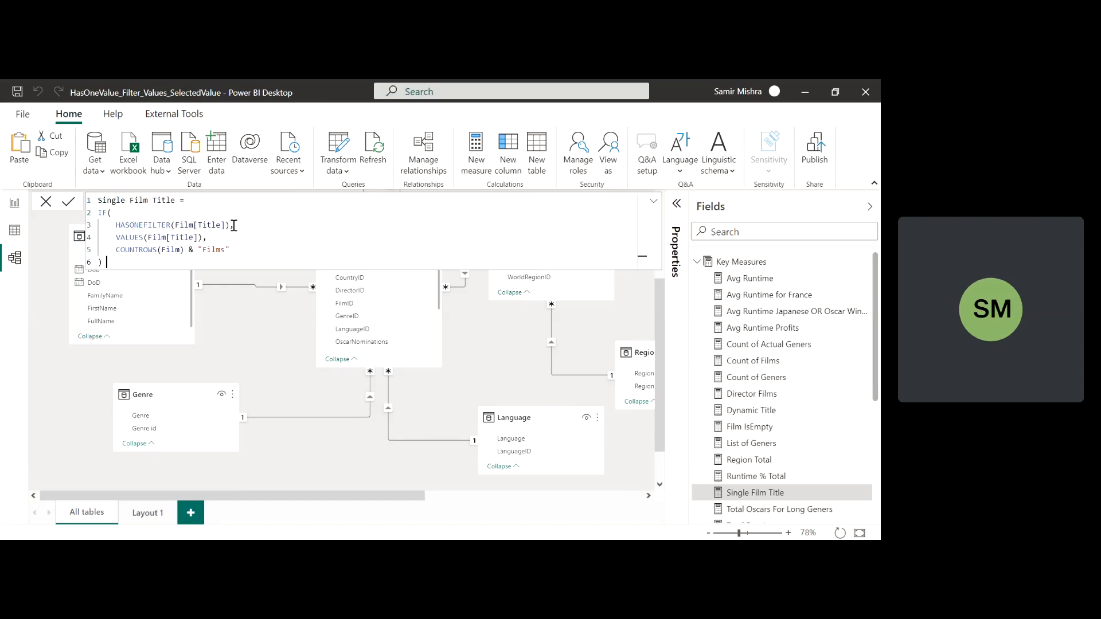
{"action": "left_click_drag", "start_coordinate": [175, 225], "coordinate": [226, 225]}
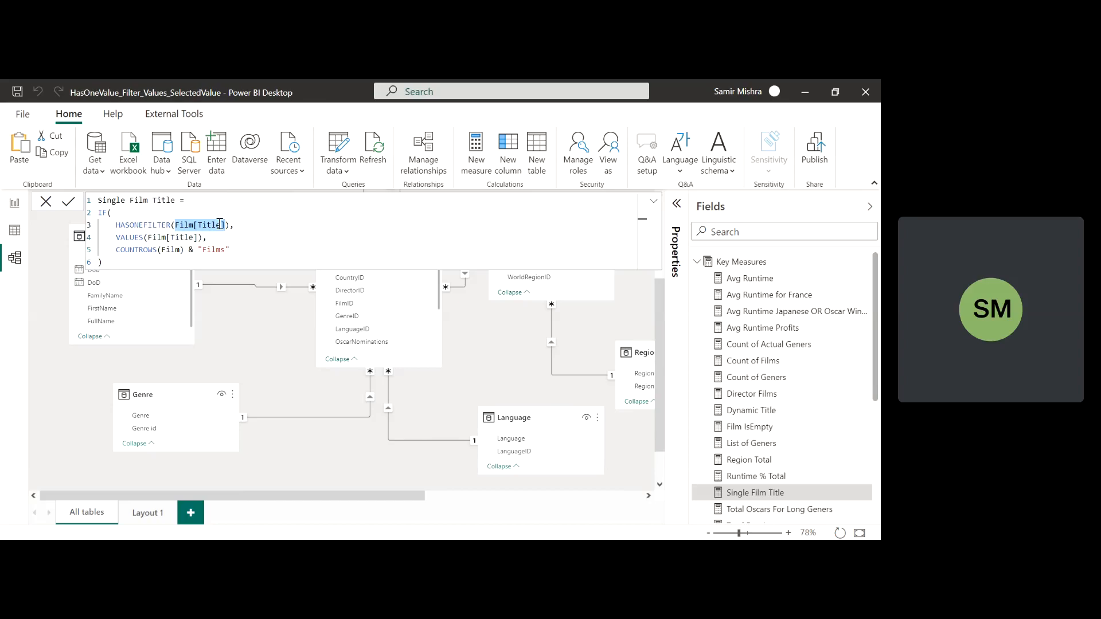
{"action": "left_click", "coordinate": [655, 204]}
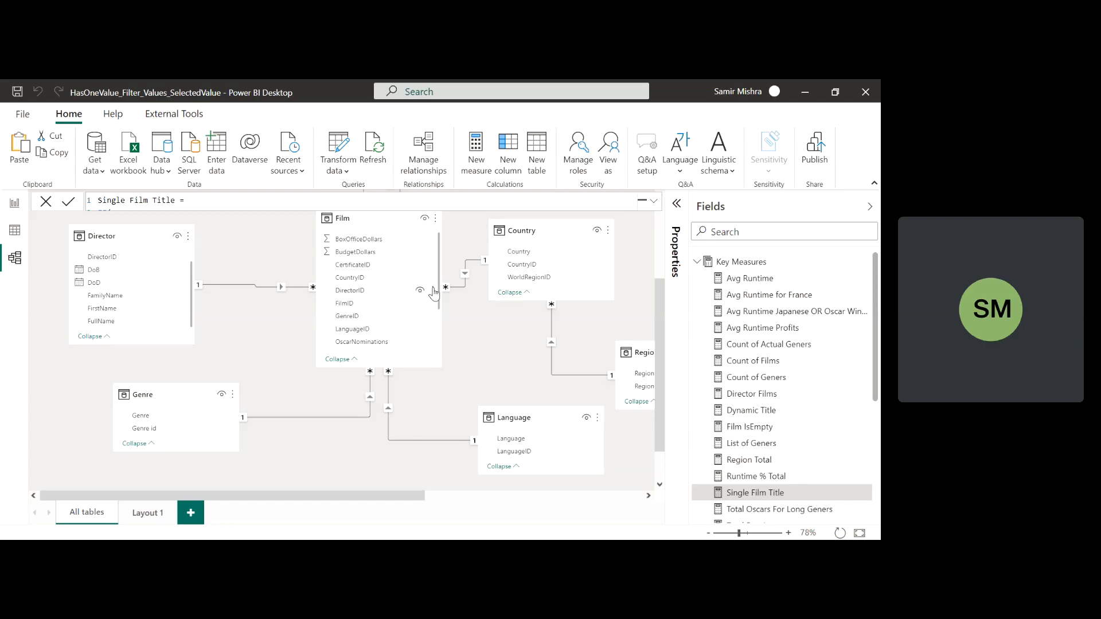
{"action": "left_click_drag", "start_coordinate": [434, 293], "coordinate": [436, 331]}
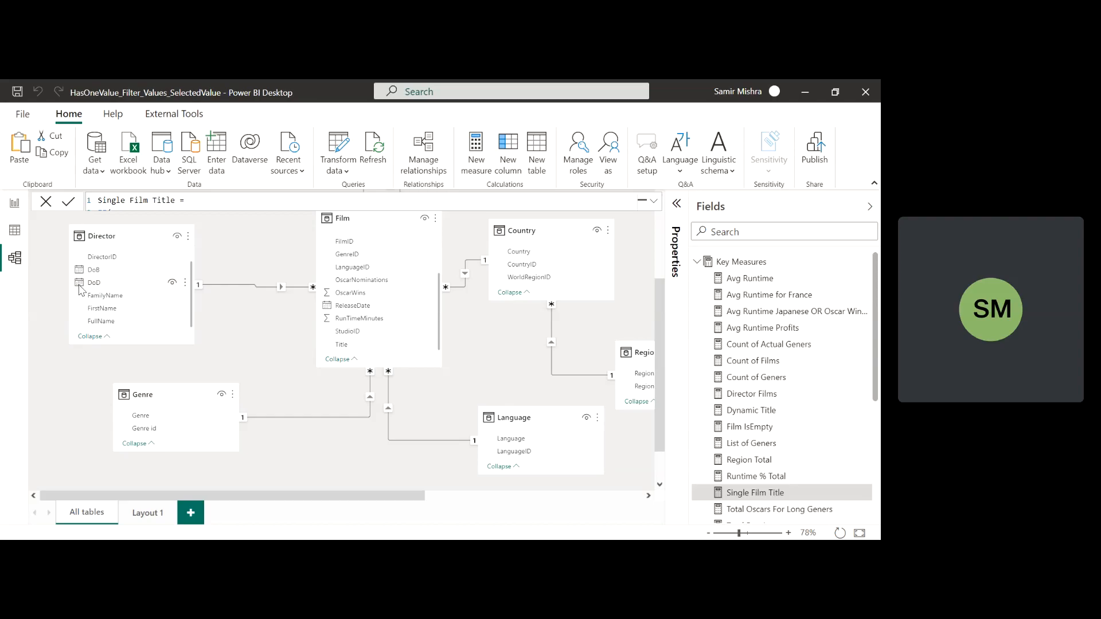
- Replace HASONEFILTER with HASONEVALUE in the Single Film Title measure, commit it and return to the report view
{"action": "left_click", "coordinate": [654, 202]}
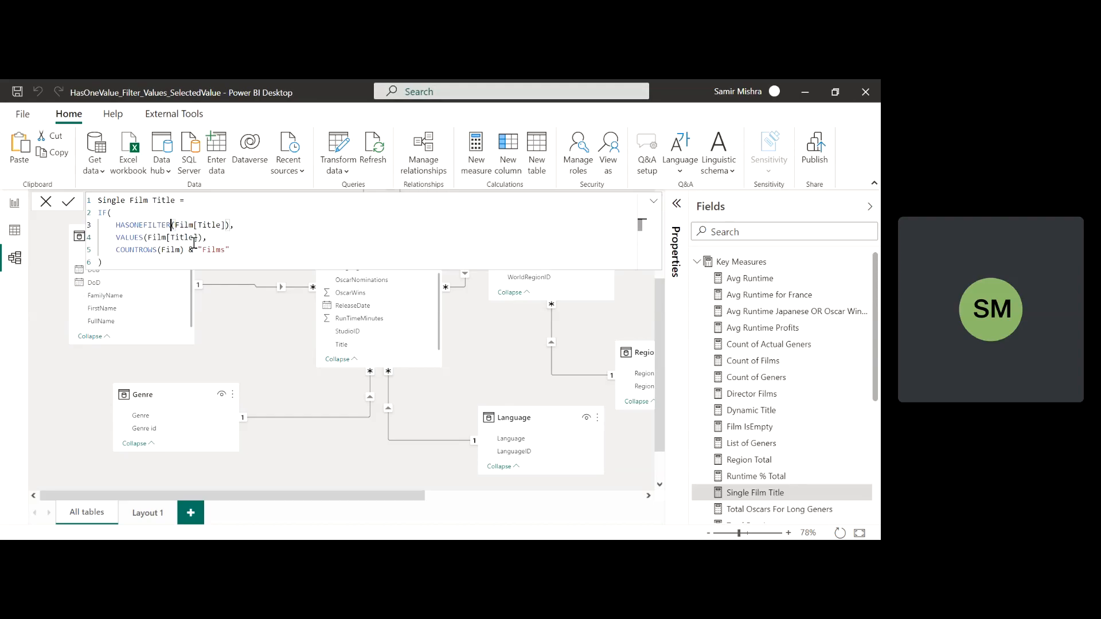
{"action": "key", "text": "BackSpace"}
{"action": "key", "text": "BackSpace"}
{"action": "key", "text": "BackSpace"}
{"action": "key", "text": "BackSpace"}
{"action": "key", "text": "BackSpace"}
{"action": "key", "text": "BackSpace"}
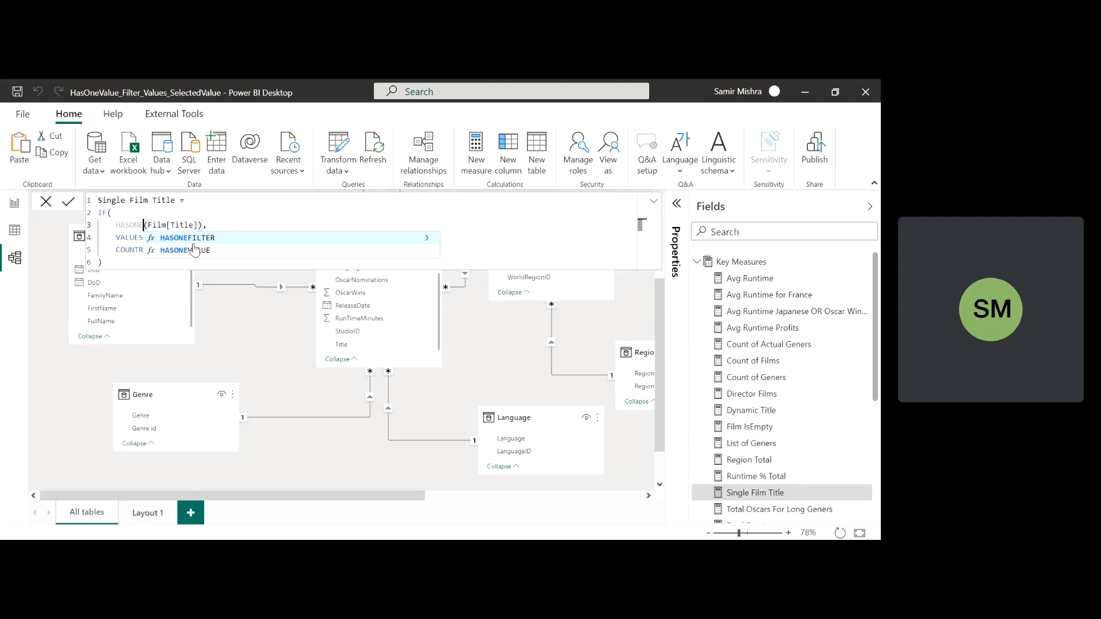
{"action": "left_click", "coordinate": [194, 250]}
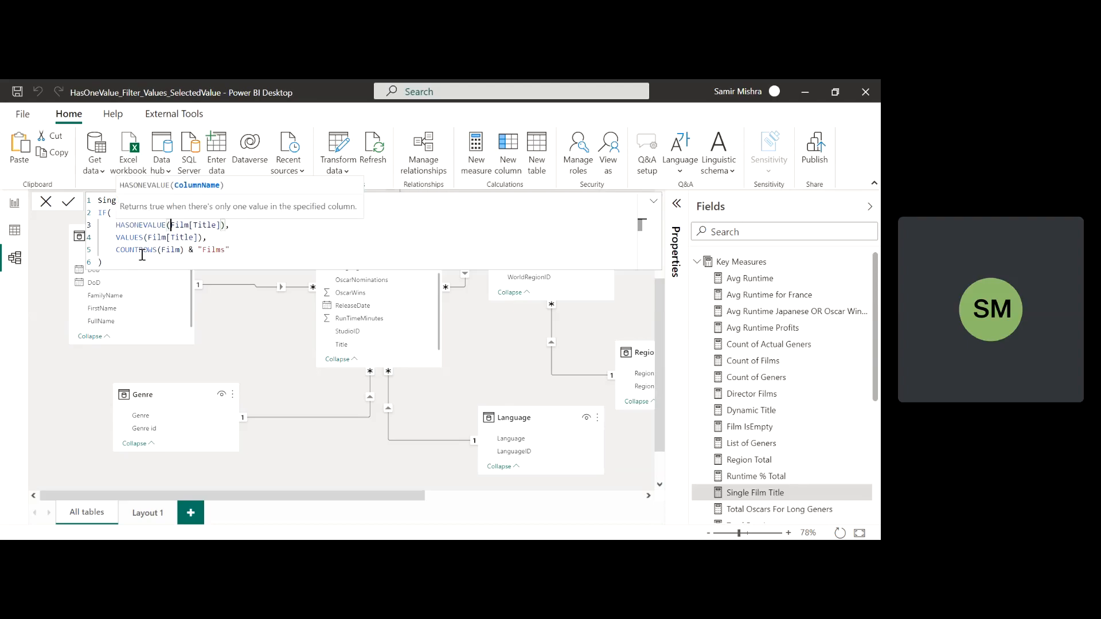
{"action": "left_click", "coordinate": [120, 259]}
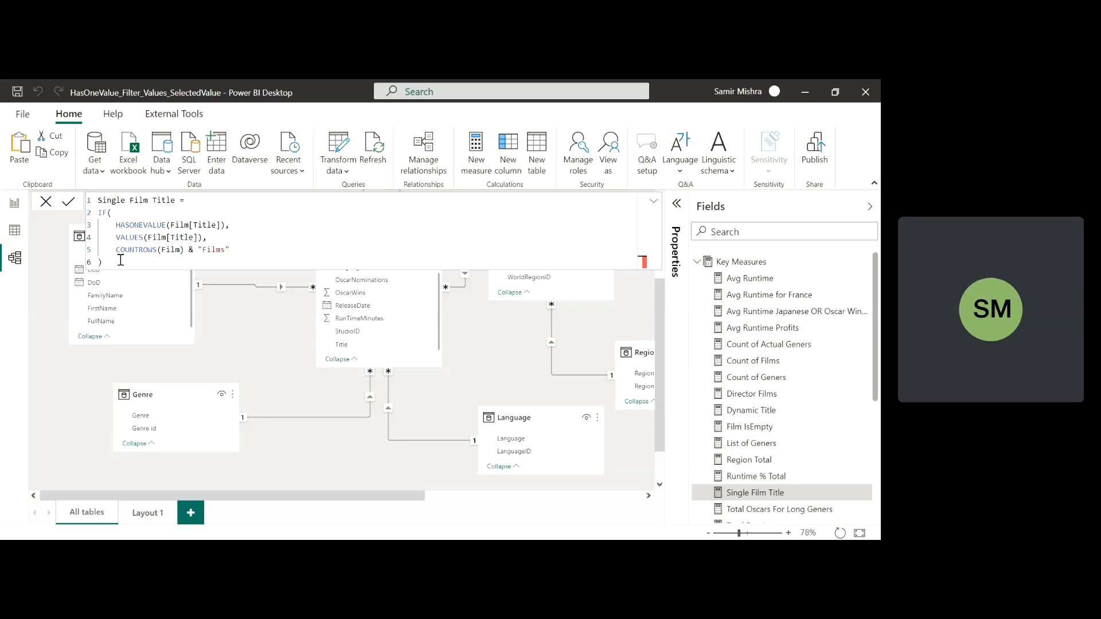
{"action": "key", "text": "Return"}
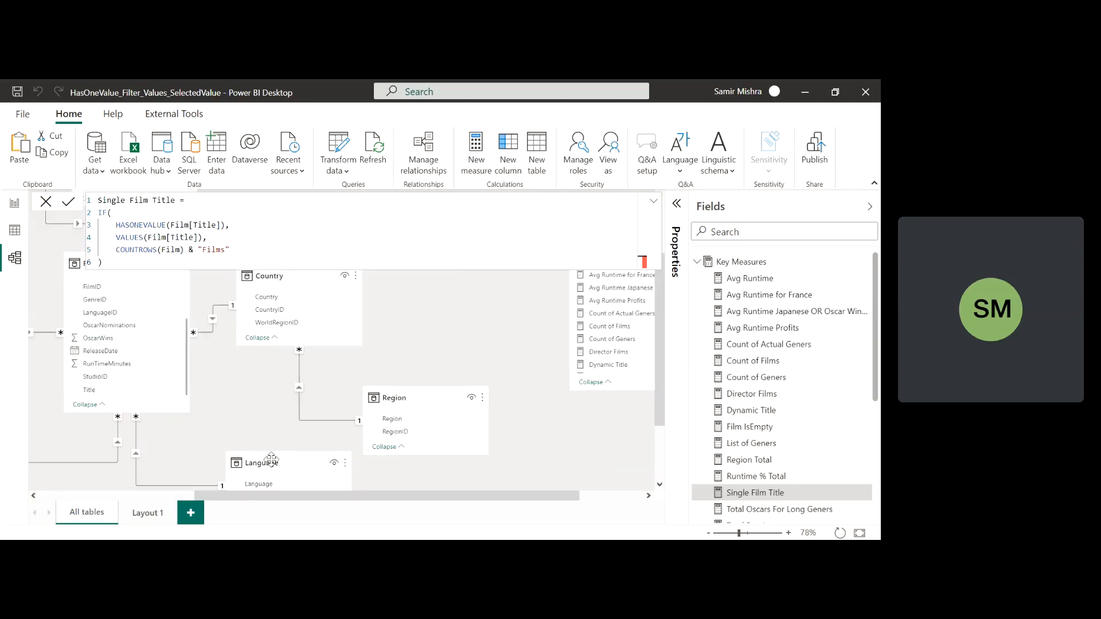
{"action": "left_click_drag", "start_coordinate": [239, 495], "coordinate": [100, 496]}
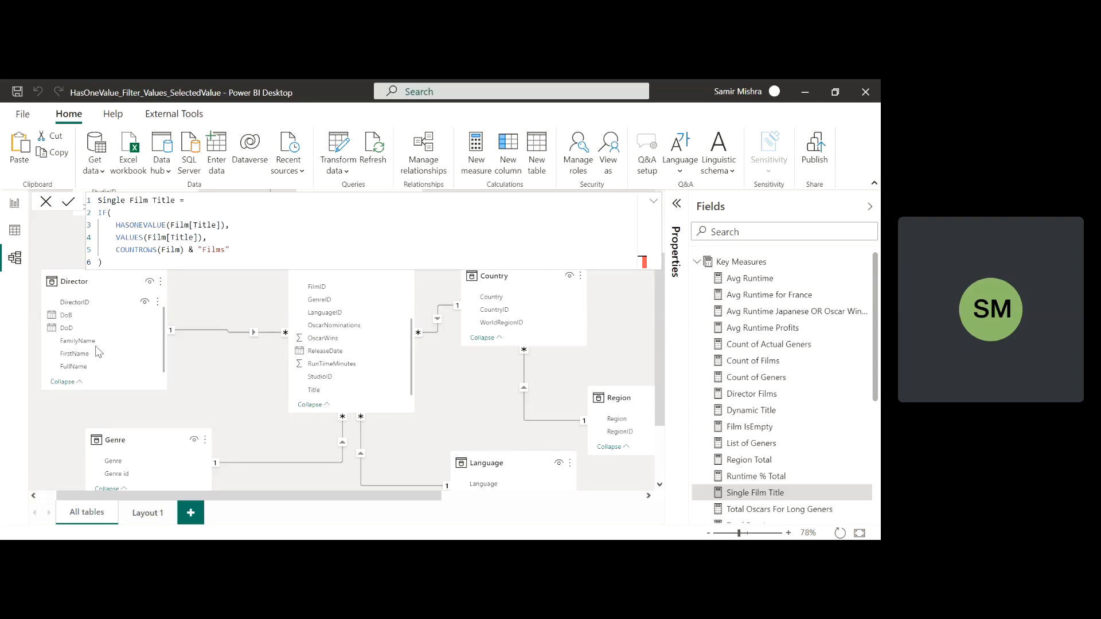
{"action": "left_click", "coordinate": [12, 204]}
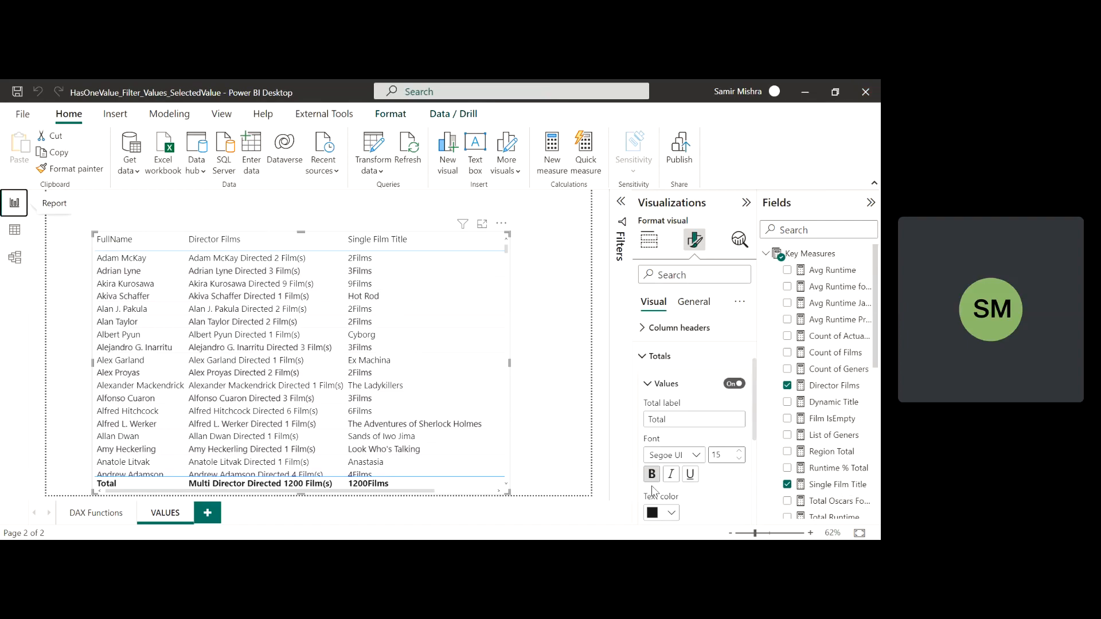
- Copy the entire formula of the Single Film Title measure, including its name
{"action": "left_click", "coordinate": [840, 485]}
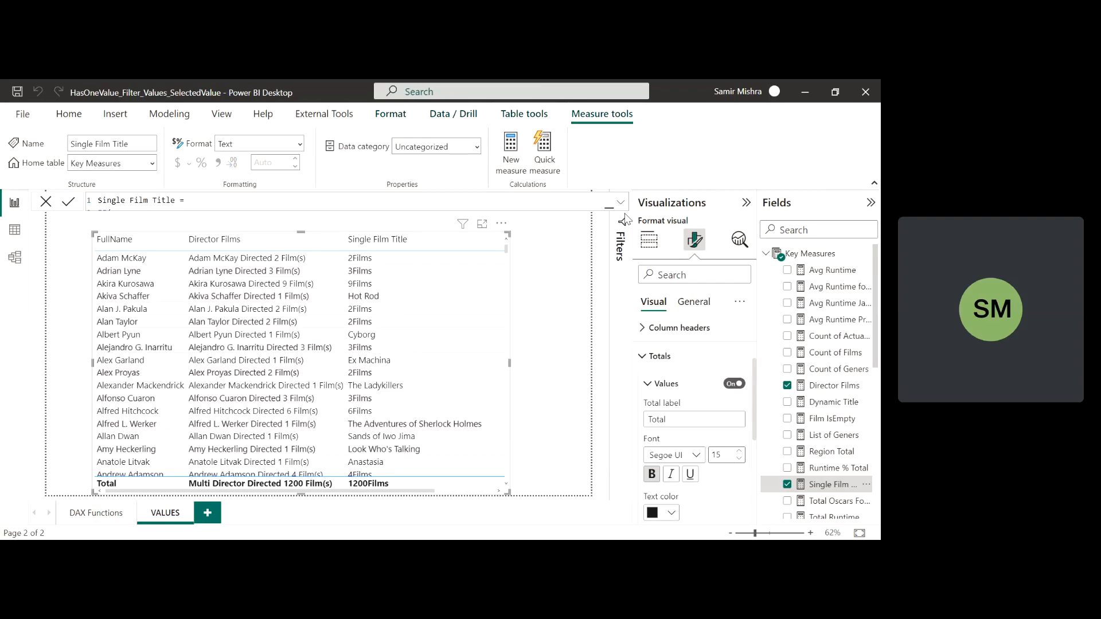
{"action": "left_click", "coordinate": [620, 202]}
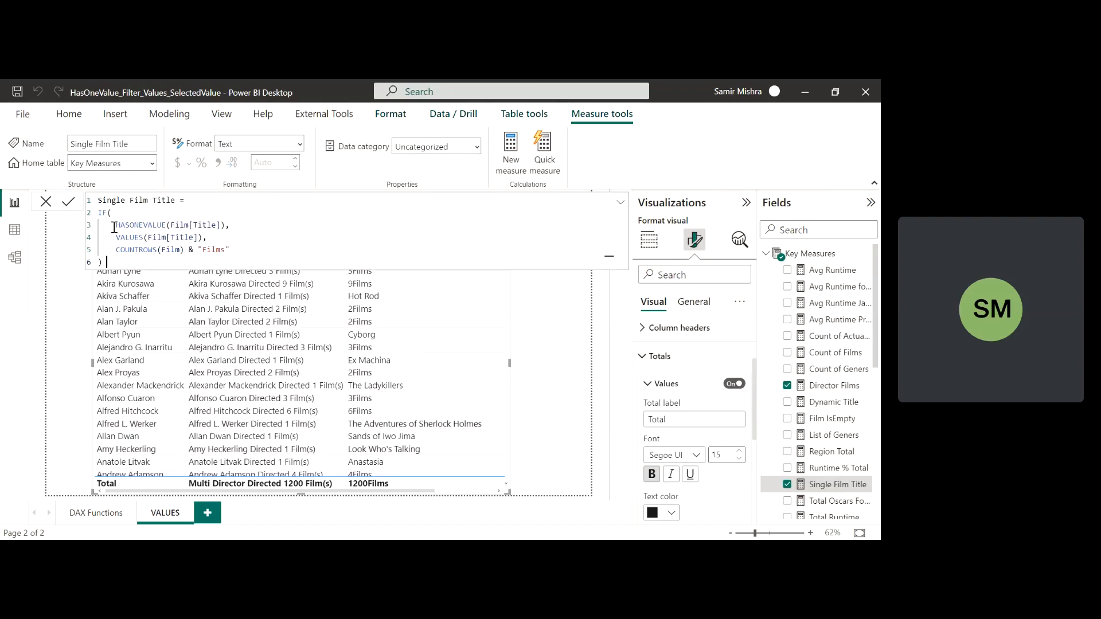
{"action": "left_click", "coordinate": [98, 201]}
{"action": "left_click", "coordinate": [107, 261], "text": "shift"}
{"action": "key", "text": "ctrl+c"}
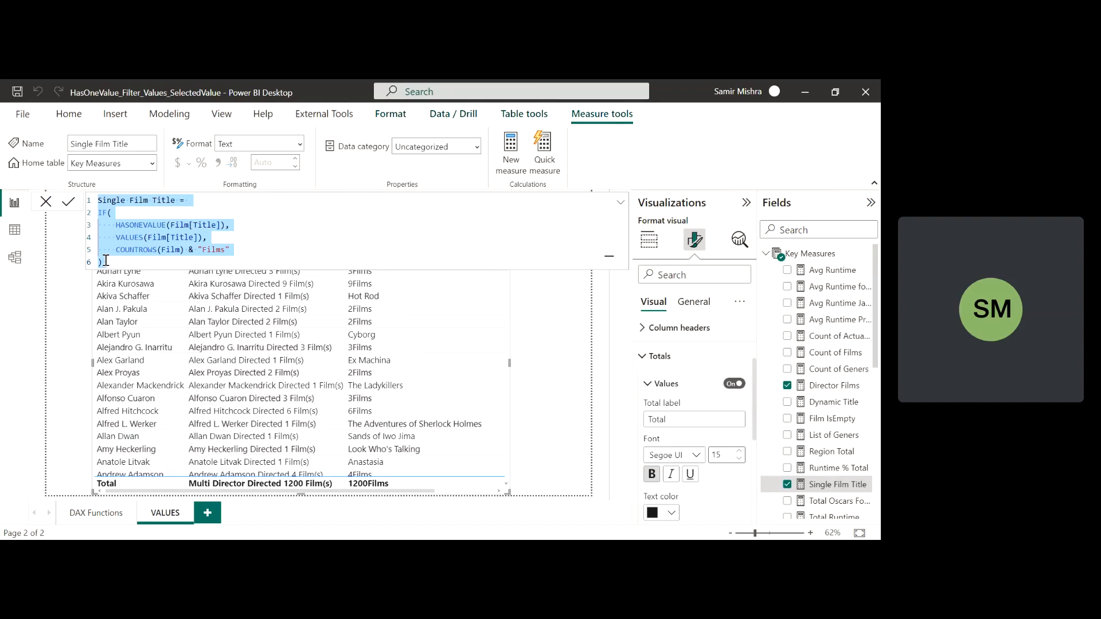
- Create a new measure in Key Measures from the copied formula and name it Single Film Title v1
{"action": "right_click", "coordinate": [771, 251]}
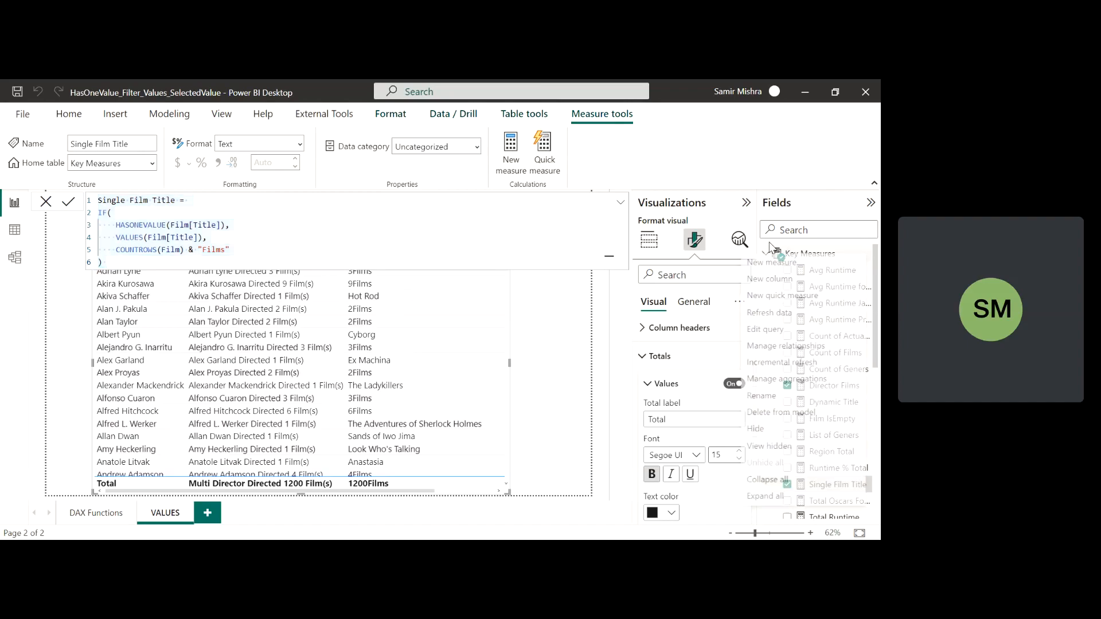
{"action": "left_click", "coordinate": [779, 263]}
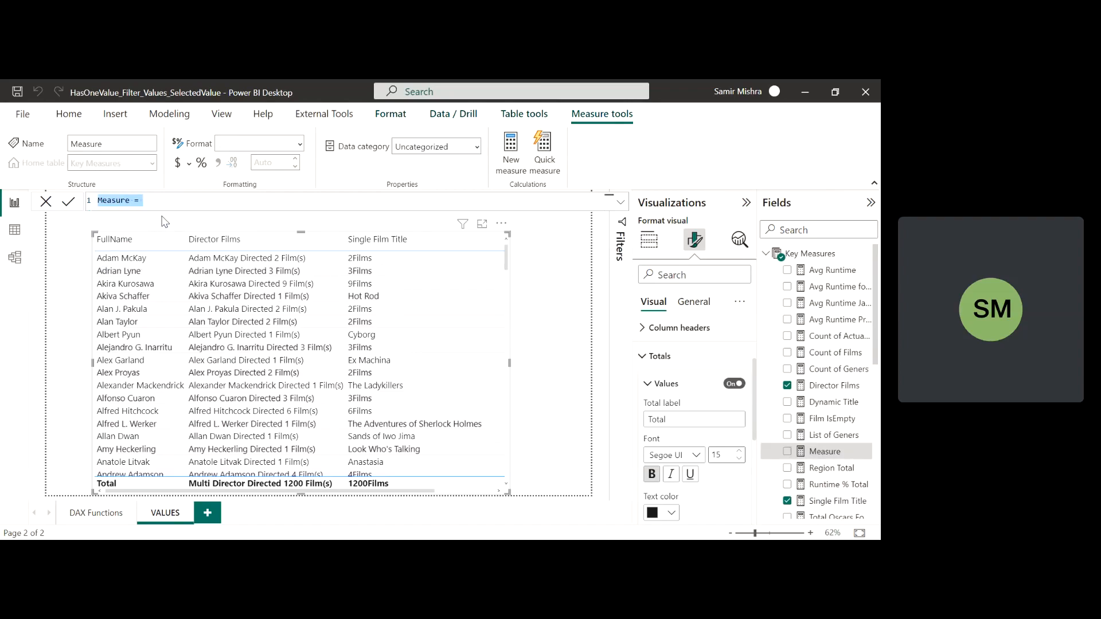
{"action": "key", "text": "ctrl+v"}
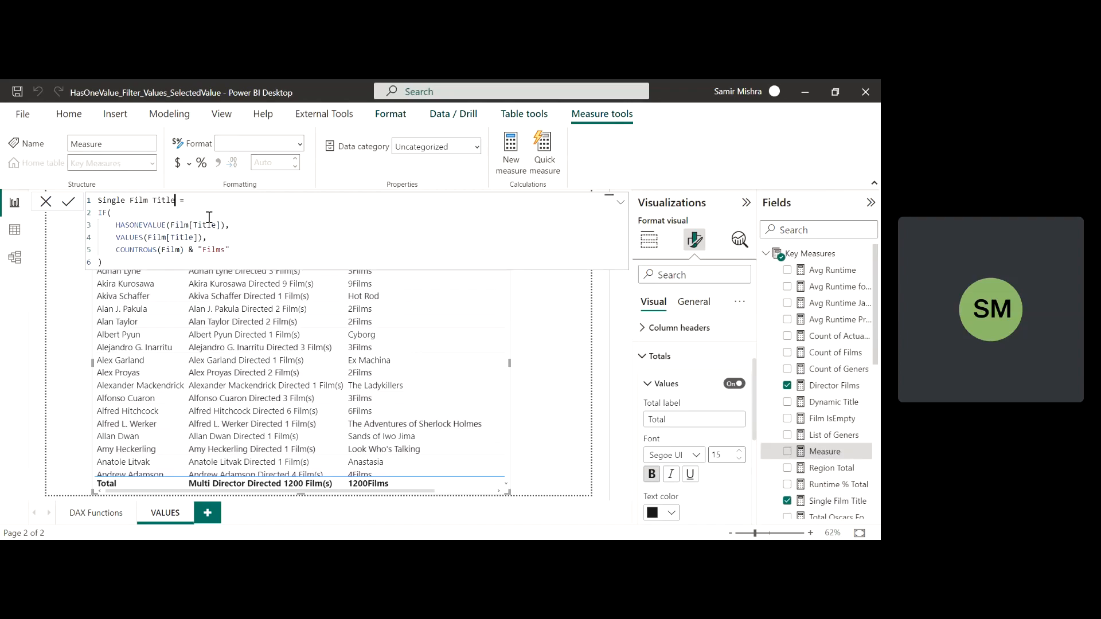
{"action": "type", "text": "v1"}
- Replace the IF expression in Single Film Title v1 with SELECTEDVALUE(Film[Title]) and commit the measure
{"action": "left_click_drag", "start_coordinate": [99, 214], "coordinate": [110, 262]}
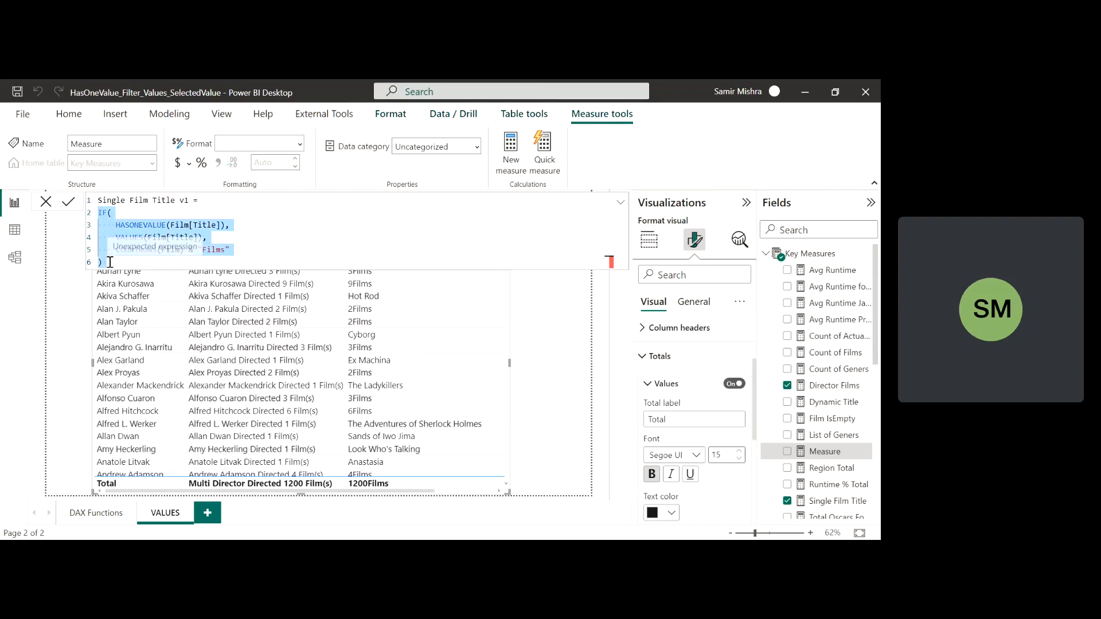
{"action": "key", "text": "BackSpace"}
{"action": "type", "text": "SELECT"}
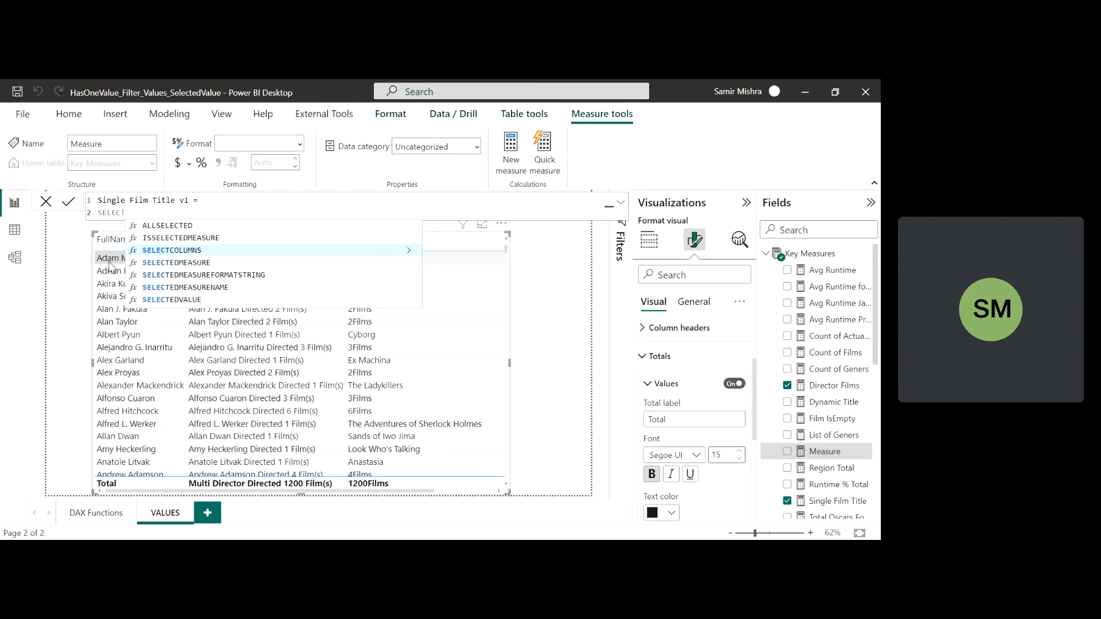
{"action": "left_click", "coordinate": [190, 300]}
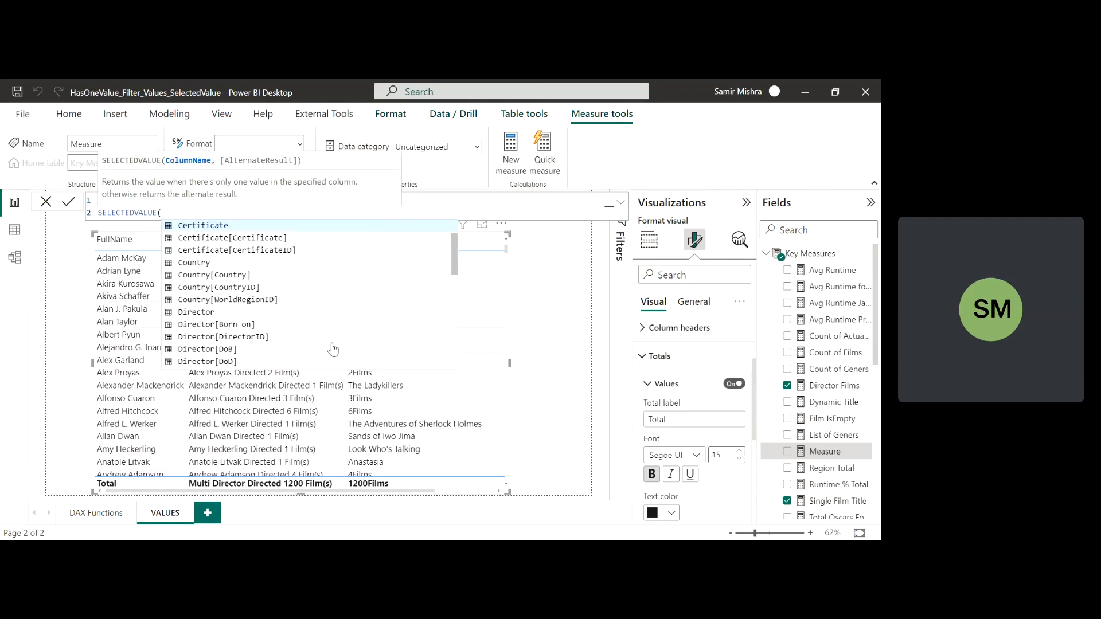
{"action": "type", "text": "Ti"}
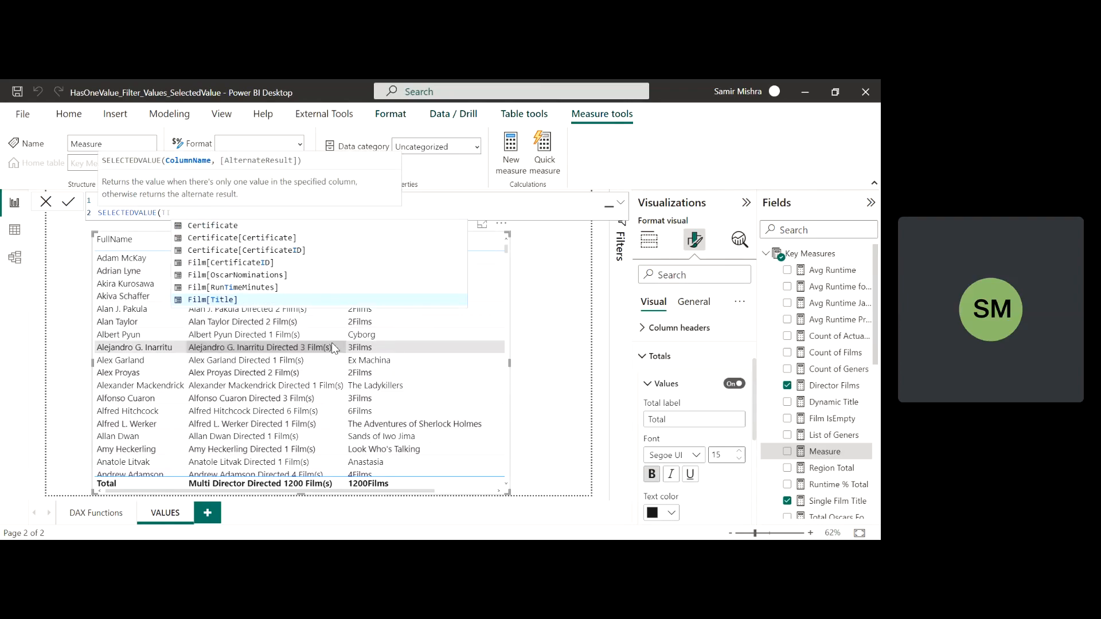
{"action": "left_click", "coordinate": [227, 300]}
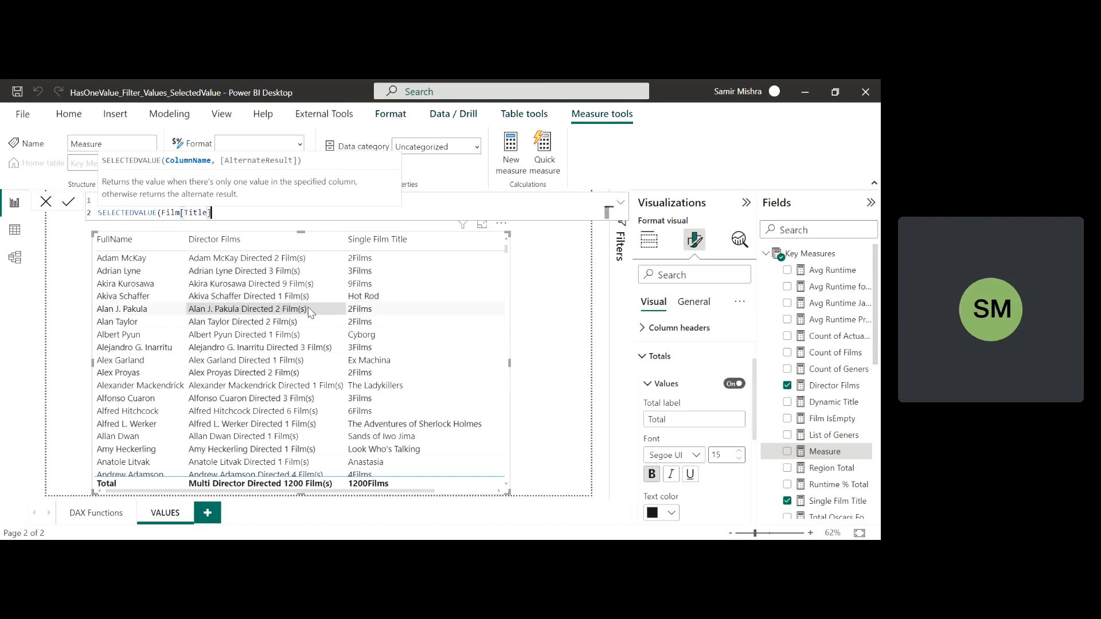
{"action": "type", "text": ")"}
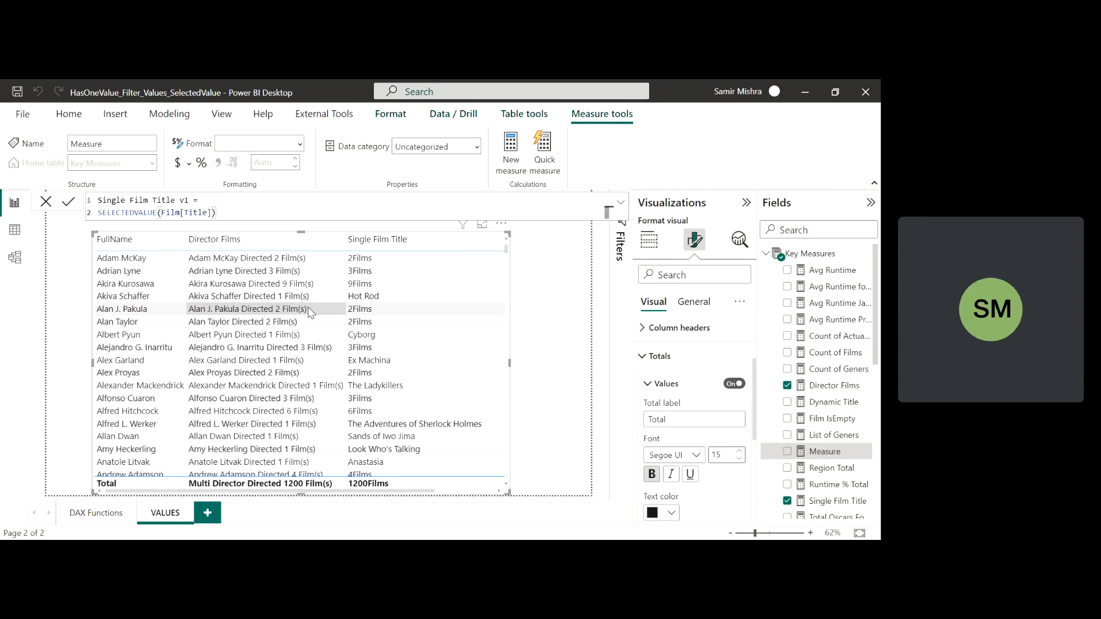
{"action": "key", "text": "Return"}
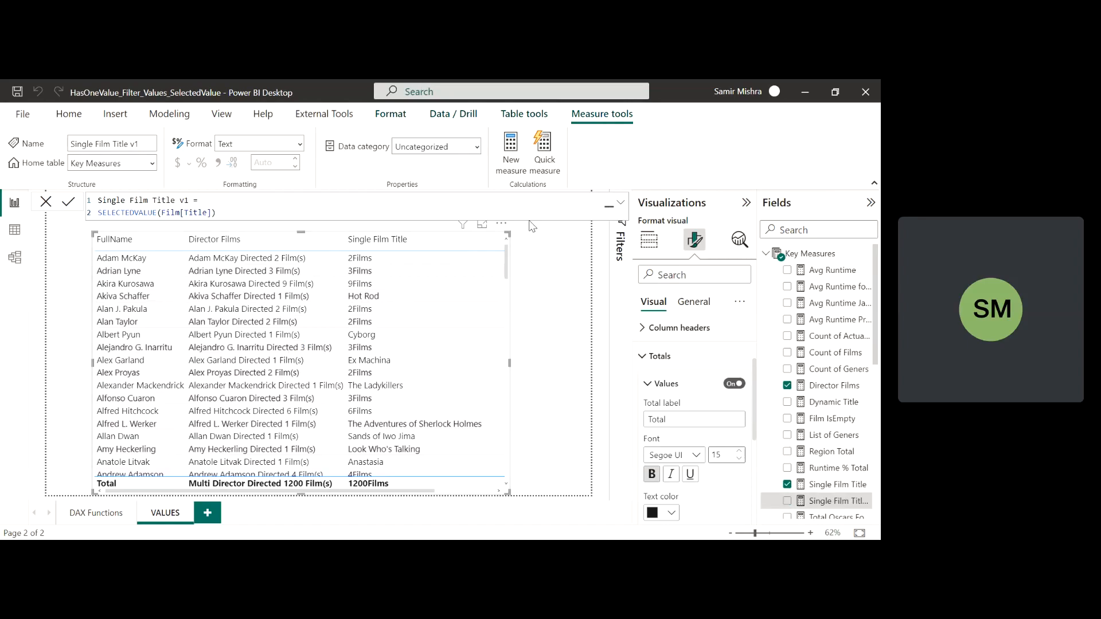
- Add Single Film Title v1 to the directors table and widen the visual to compare it with the Single Film Title column
{"action": "left_click", "coordinate": [832, 503]}
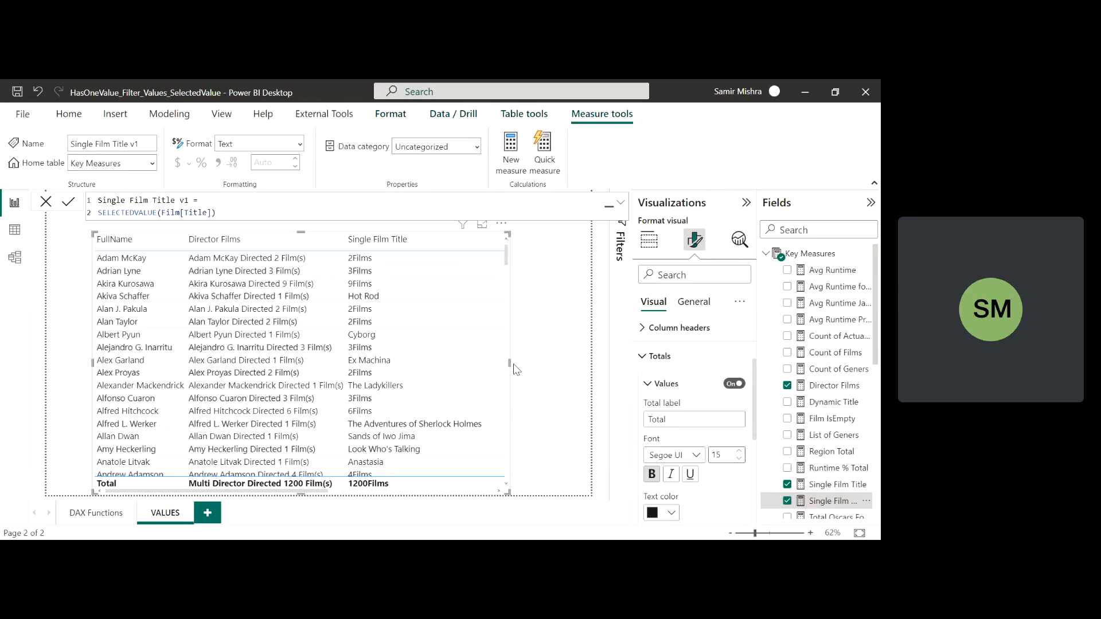
{"action": "left_click_drag", "start_coordinate": [509, 363], "coordinate": [585, 369]}
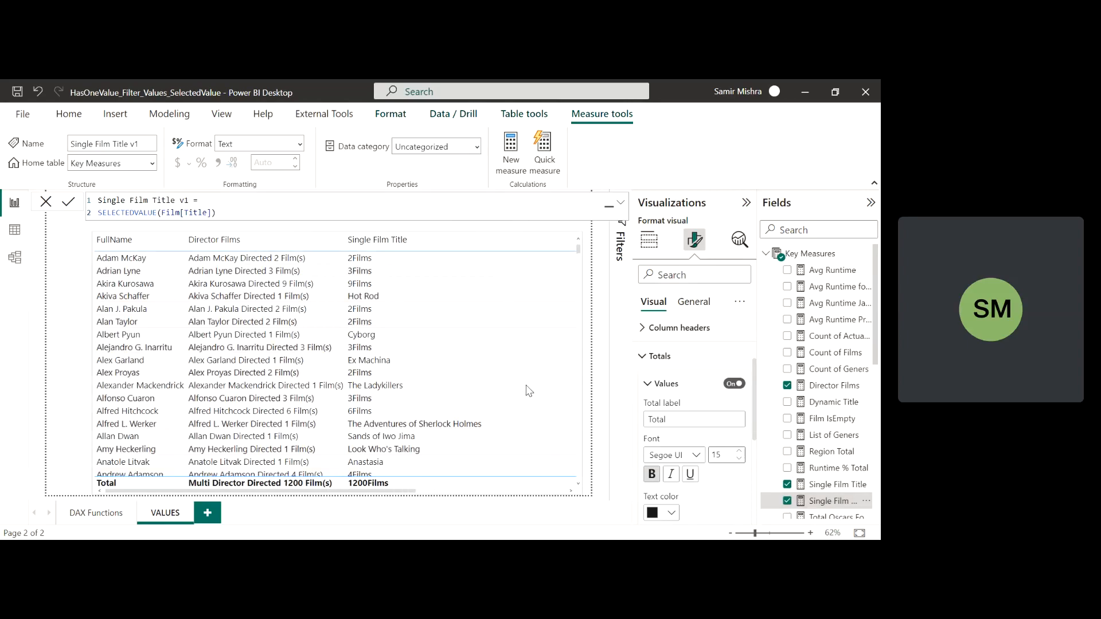
{"action": "left_click_drag", "start_coordinate": [392, 492], "coordinate": [480, 497]}
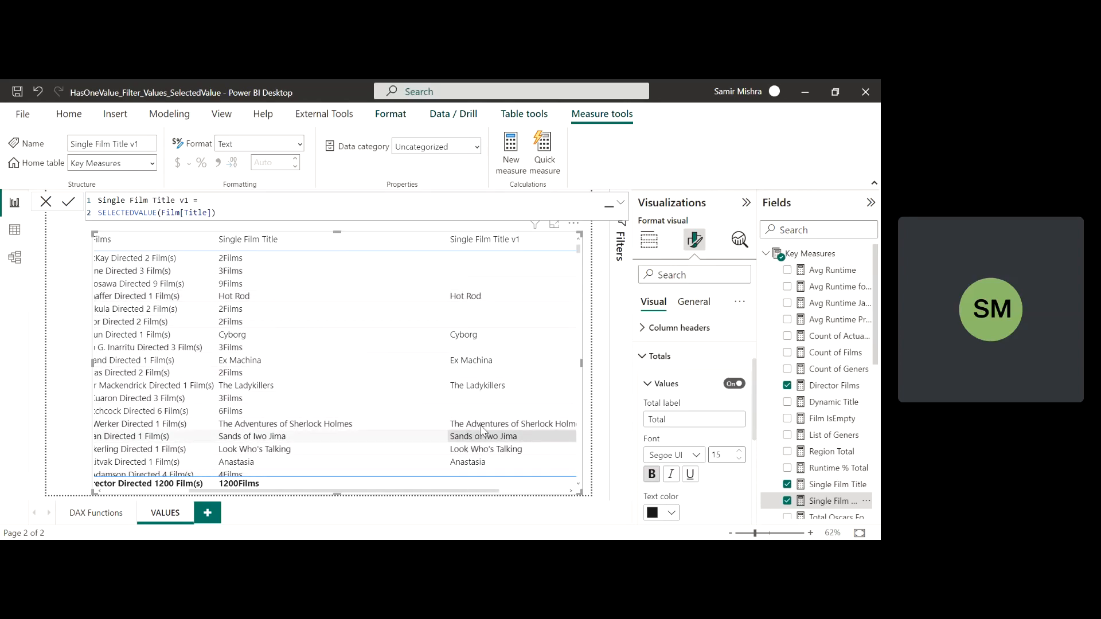
{"action": "scroll", "coordinate": [479, 453], "scroll_direction": "down", "scroll_amount": 4}
{"action": "scroll", "coordinate": [488, 427], "scroll_direction": "down", "scroll_amount": 4}
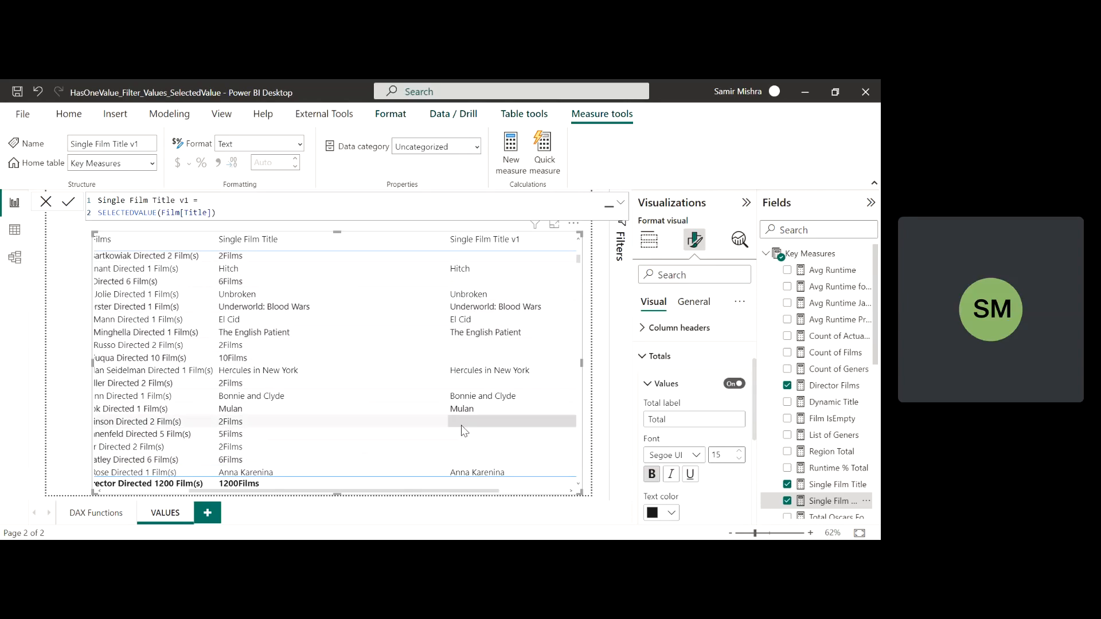
{"action": "scroll", "coordinate": [464, 430], "scroll_direction": "up", "scroll_amount": 8}
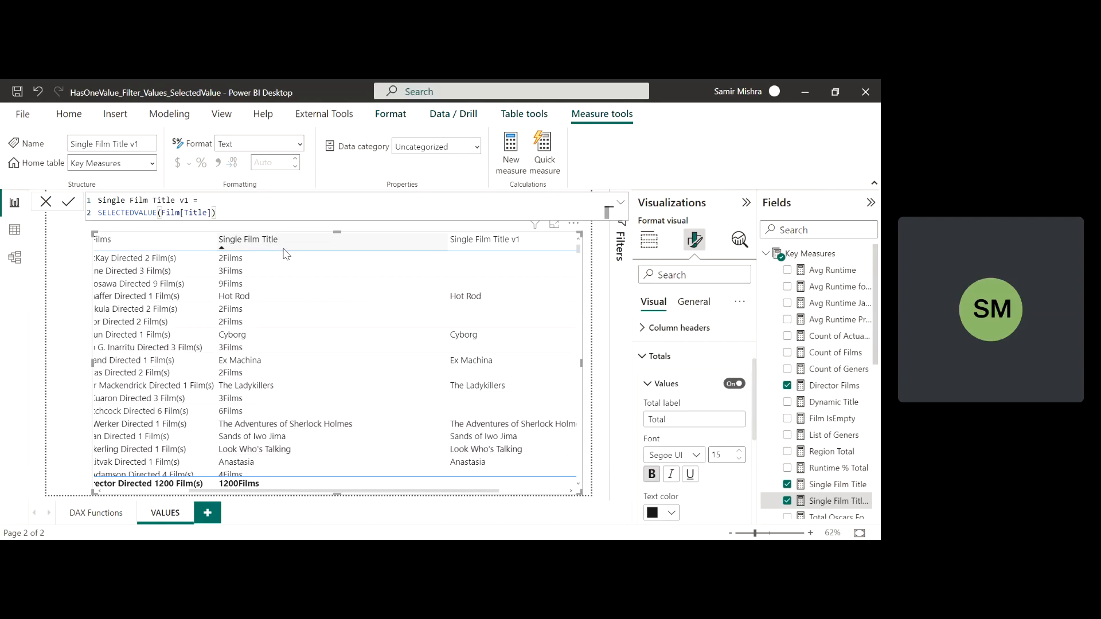
- Add COUNTROWS(Film) as the alternate result of SELECTEDVALUE in Single Film Title v1 and commit the measure
{"action": "type", "text": ",COUNT"}
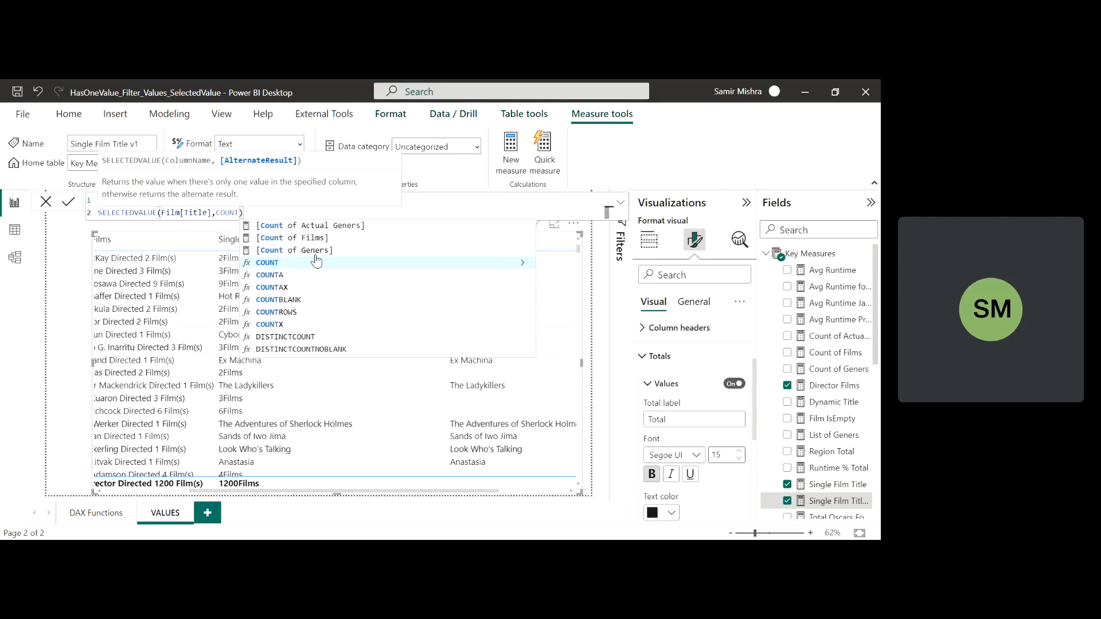
{"action": "type", "text": "ROWS"}
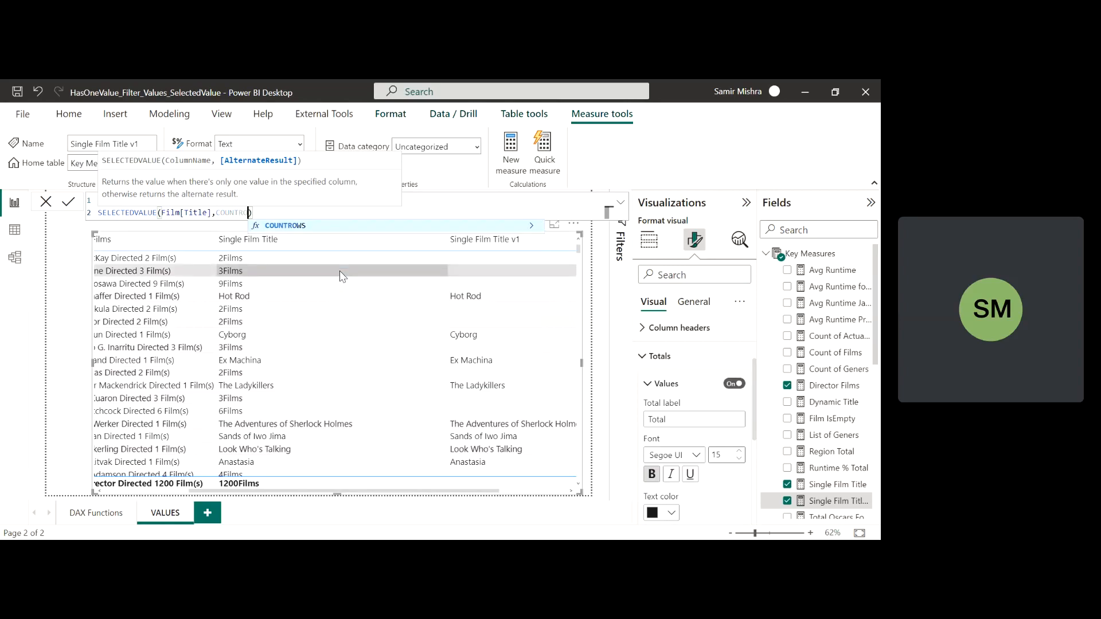
{"action": "type", "text": "(FILM"}
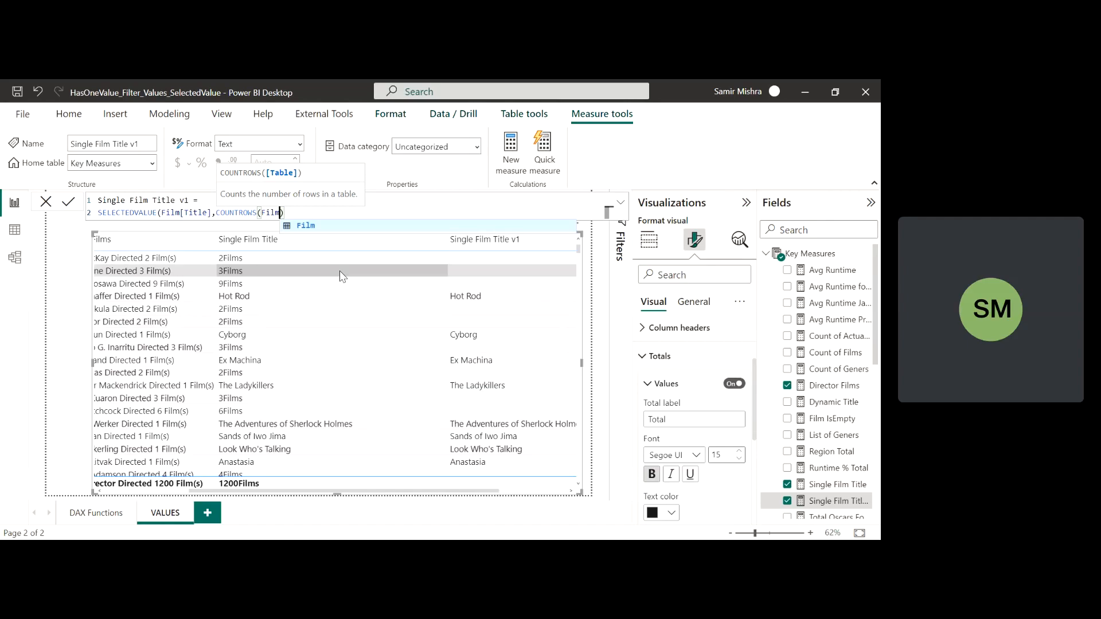
{"action": "left_click", "coordinate": [296, 214]}
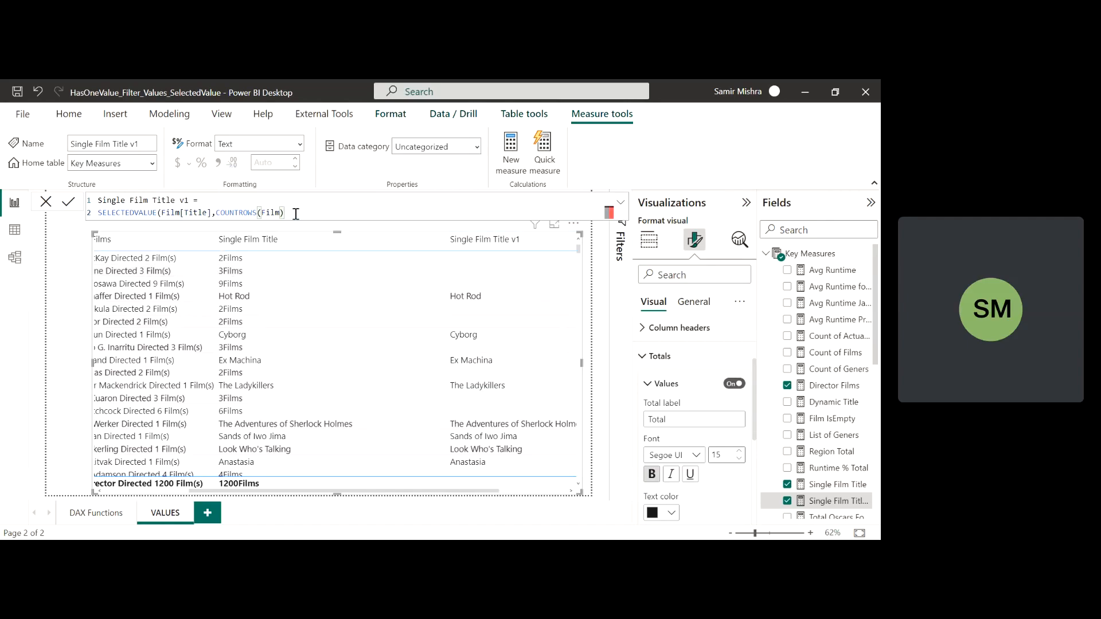
{"action": "type", "text": ")"}
{"action": "key", "text": "Return"}
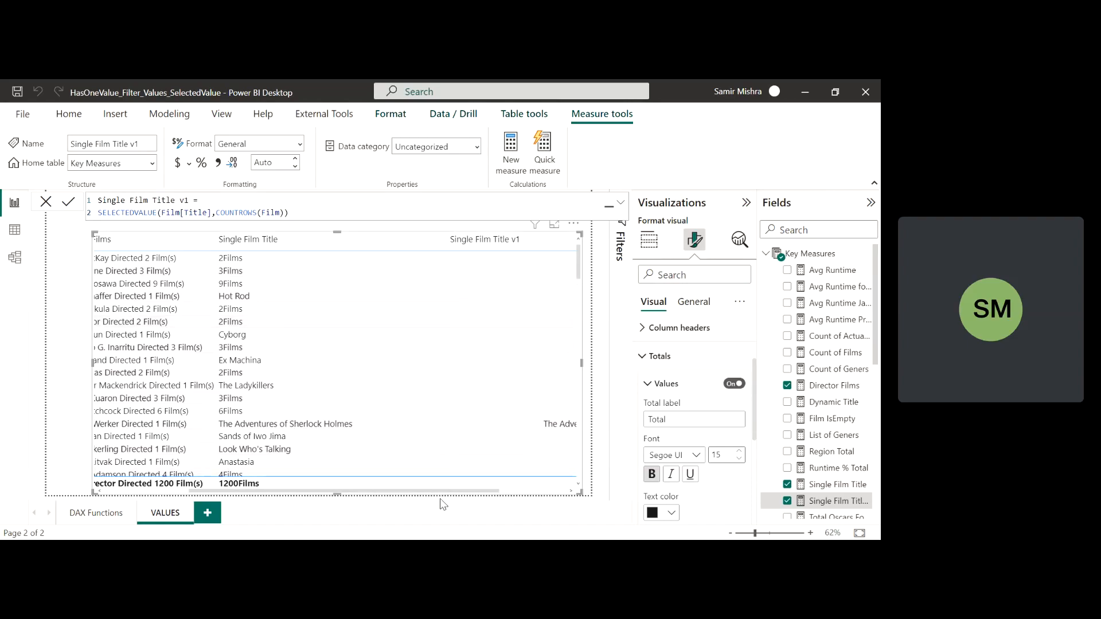
- Compare the Single Film Title v1 column with Single Film Title in the table and display the Single Film Title formula
{"action": "left_click_drag", "start_coordinate": [447, 494], "coordinate": [514, 492]}
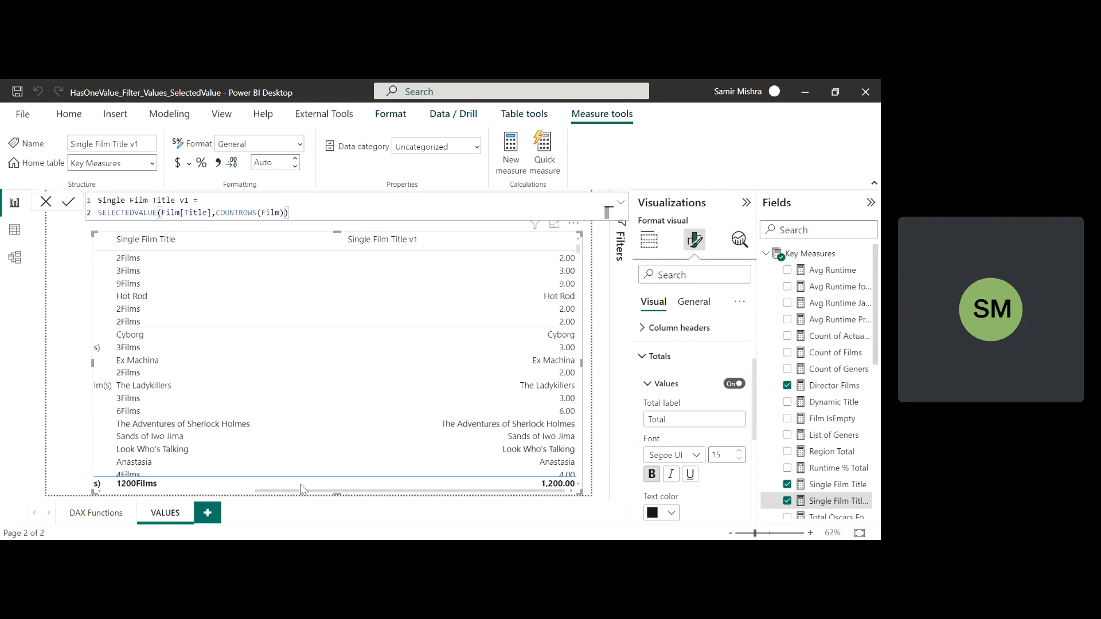
{"action": "left_click_drag", "start_coordinate": [307, 492], "coordinate": [158, 491]}
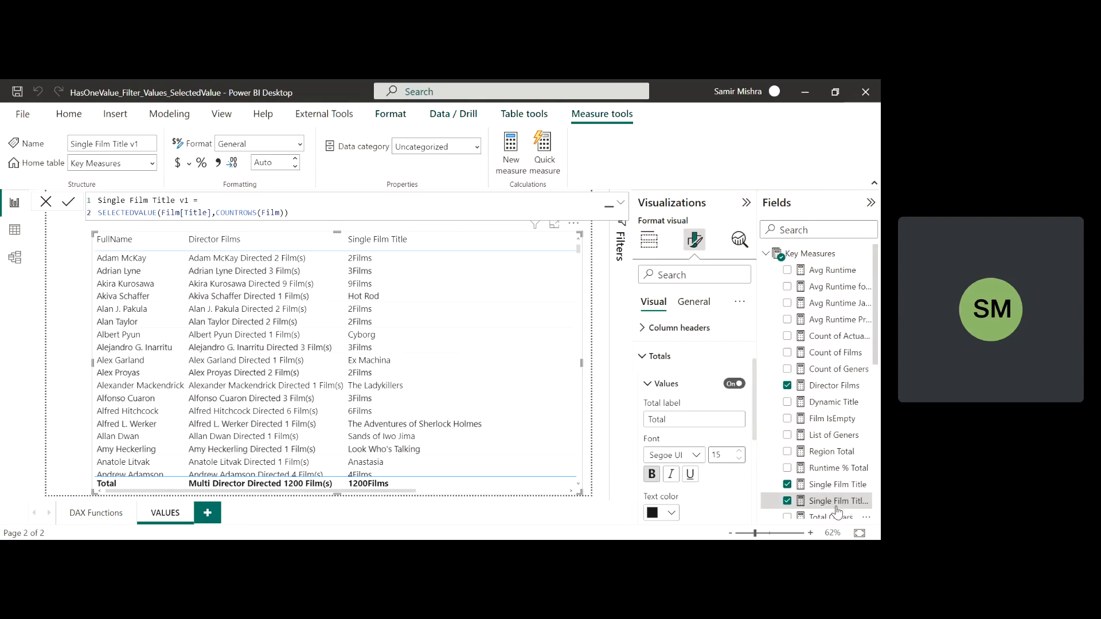
{"action": "left_click", "coordinate": [835, 486]}
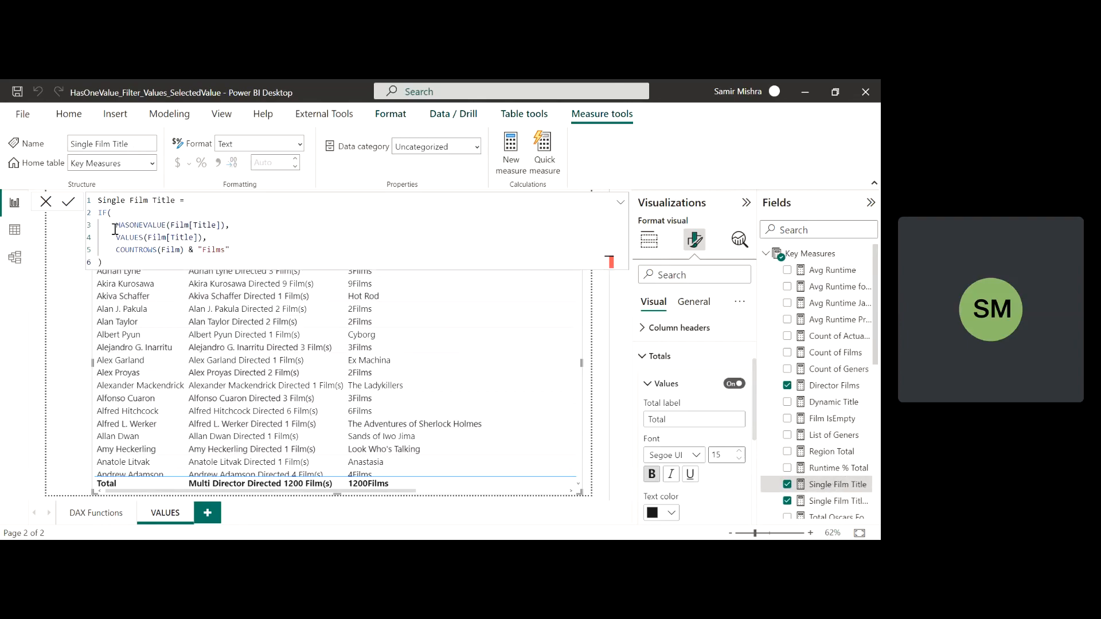